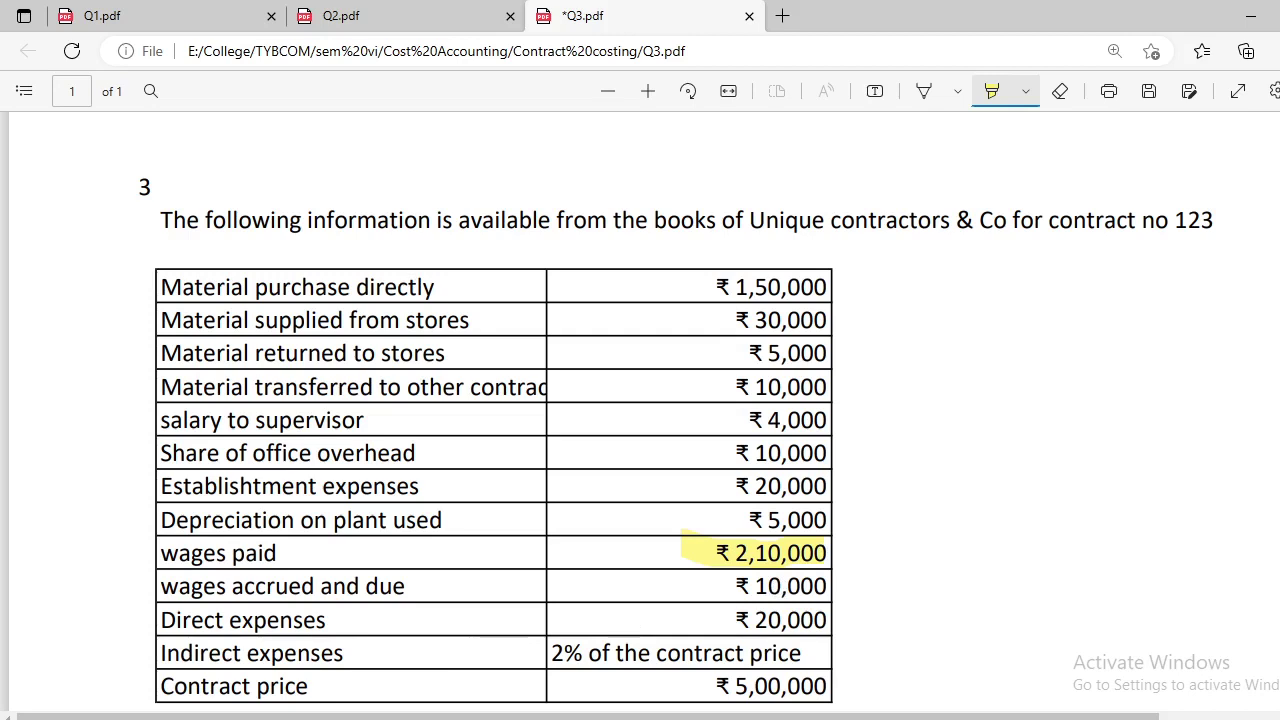
Read the rest of the Q3 problem, then close the Q2 padma Q1 workbook and switch to Q3 padma Q2 in Excel.
scroll(640, 400, down, 3)
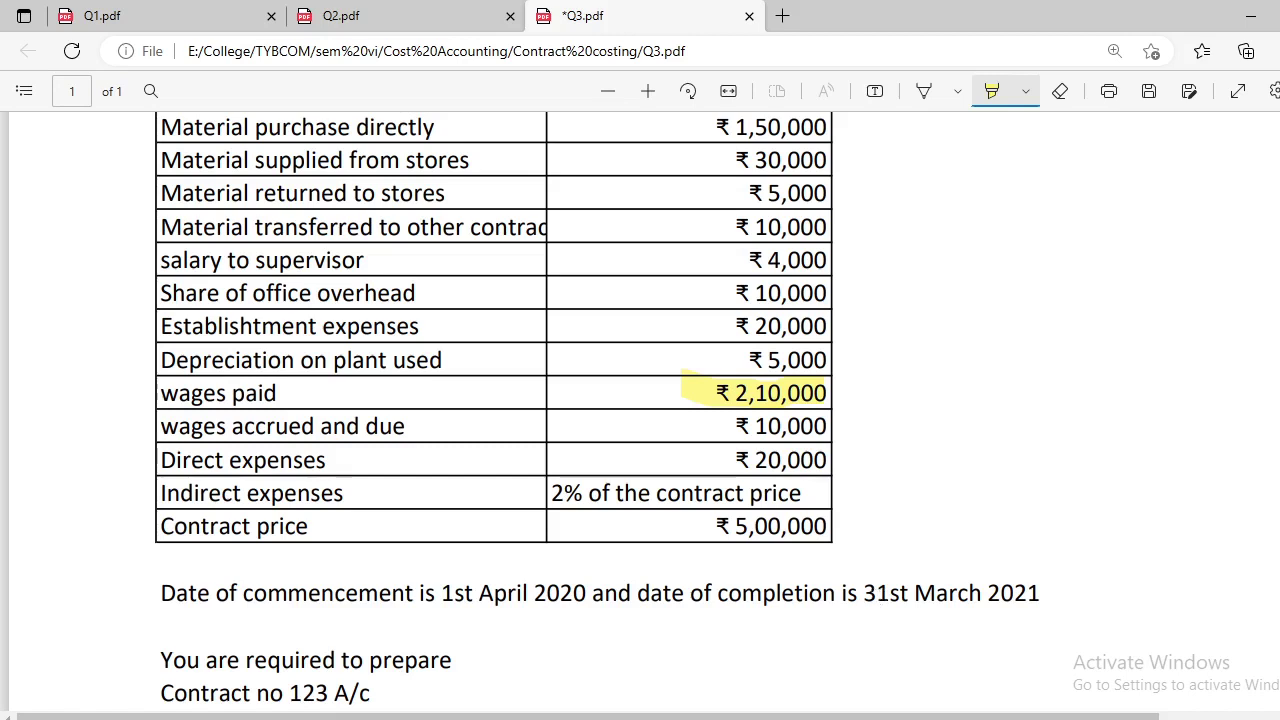
scroll(640, 400, down, 3)
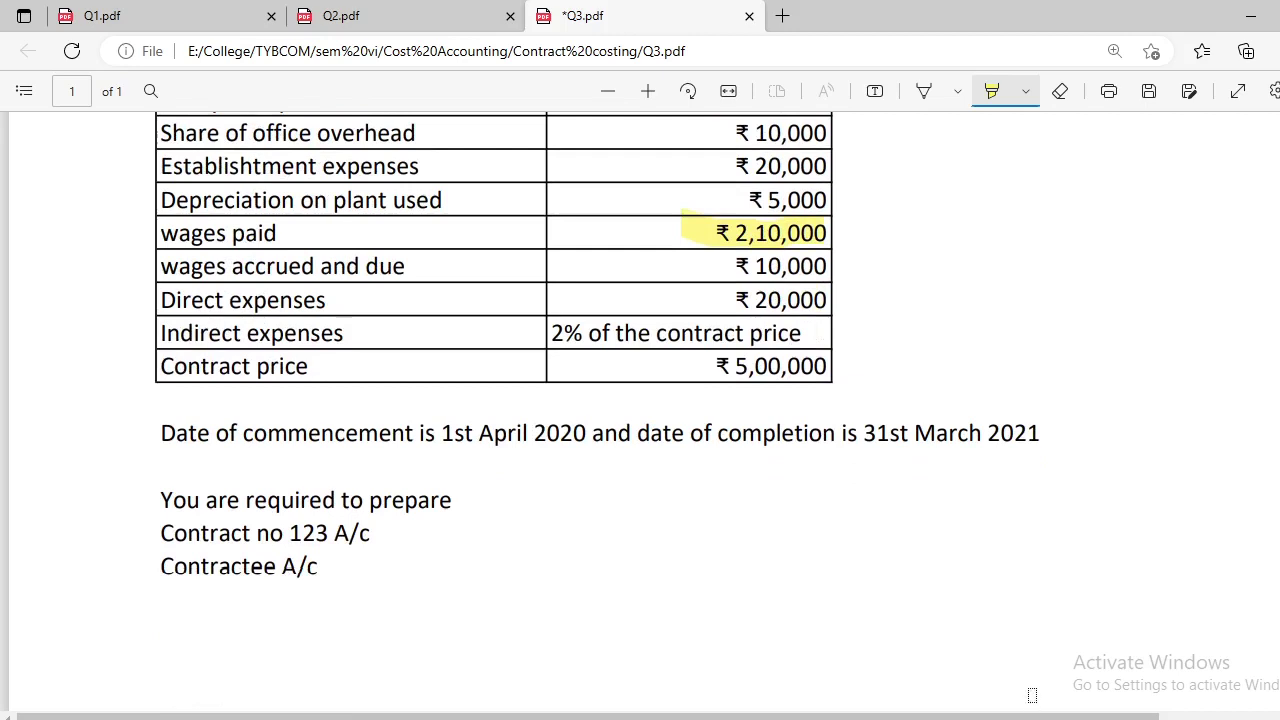
mouse_move(759, 718)
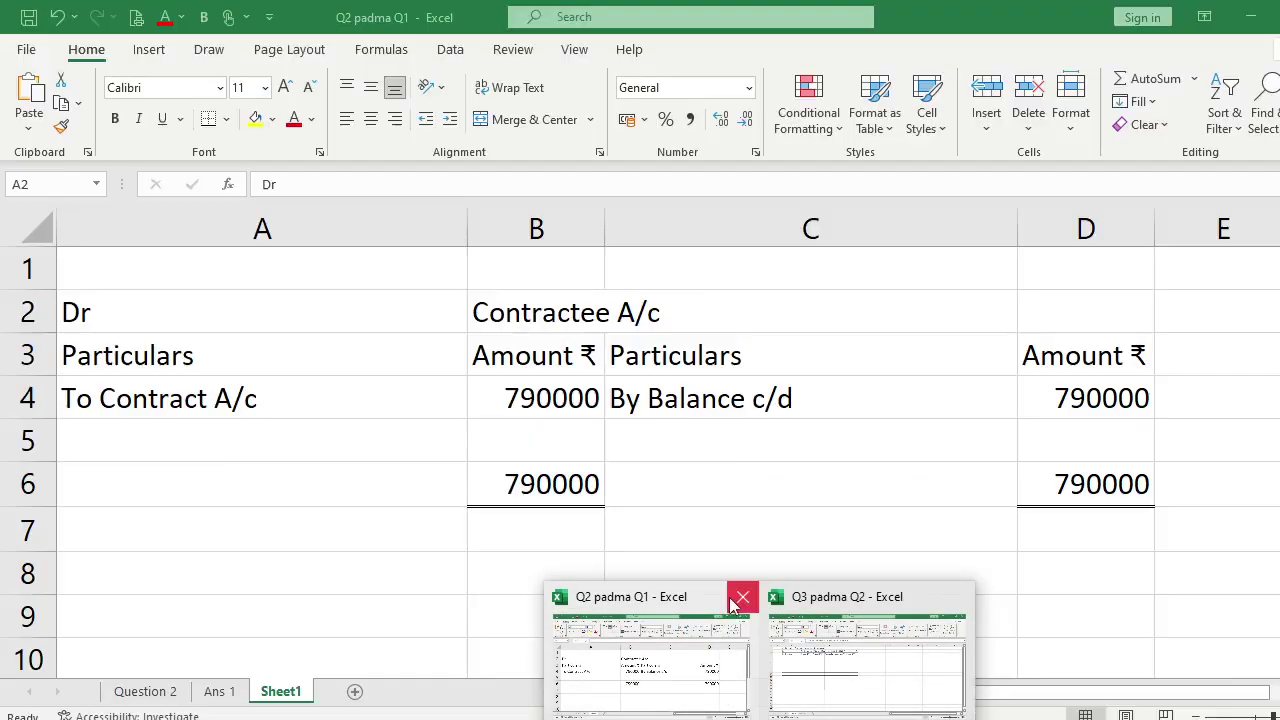
click(738, 597)
click(731, 605)
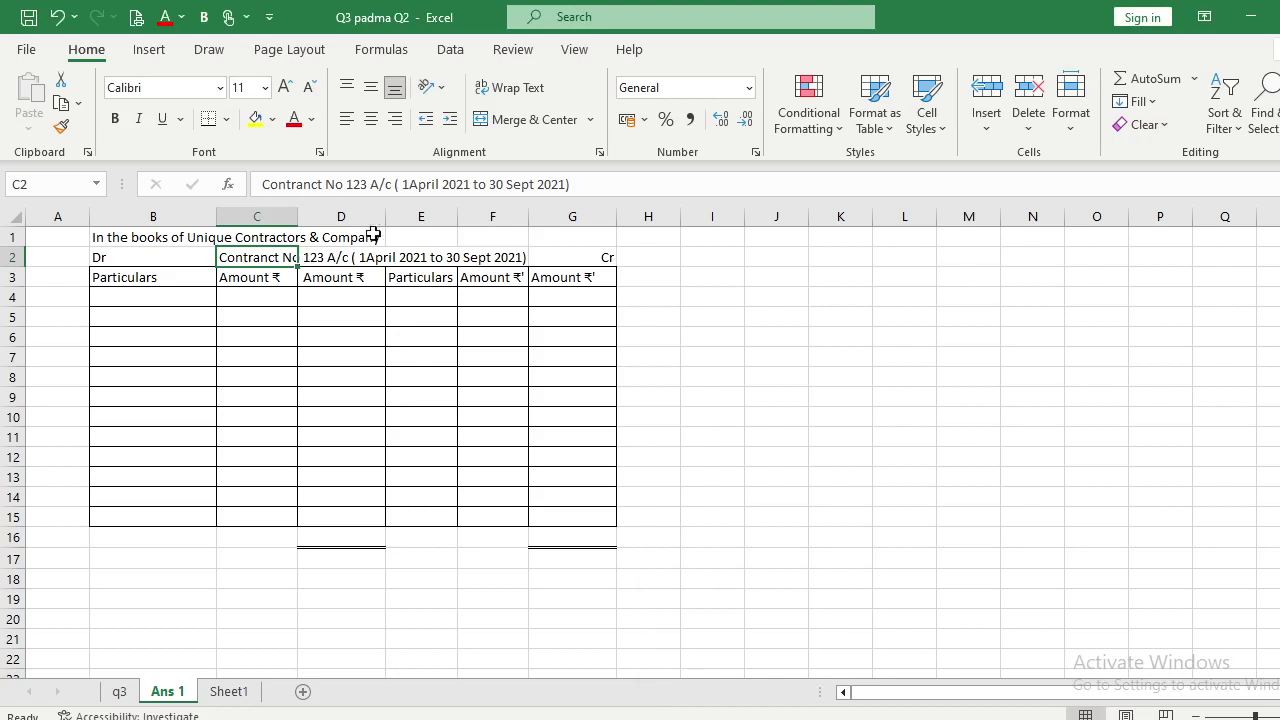
Change the period in the account heading in C2 to 1April 2020 to 31 March 2021.
click(504, 184)
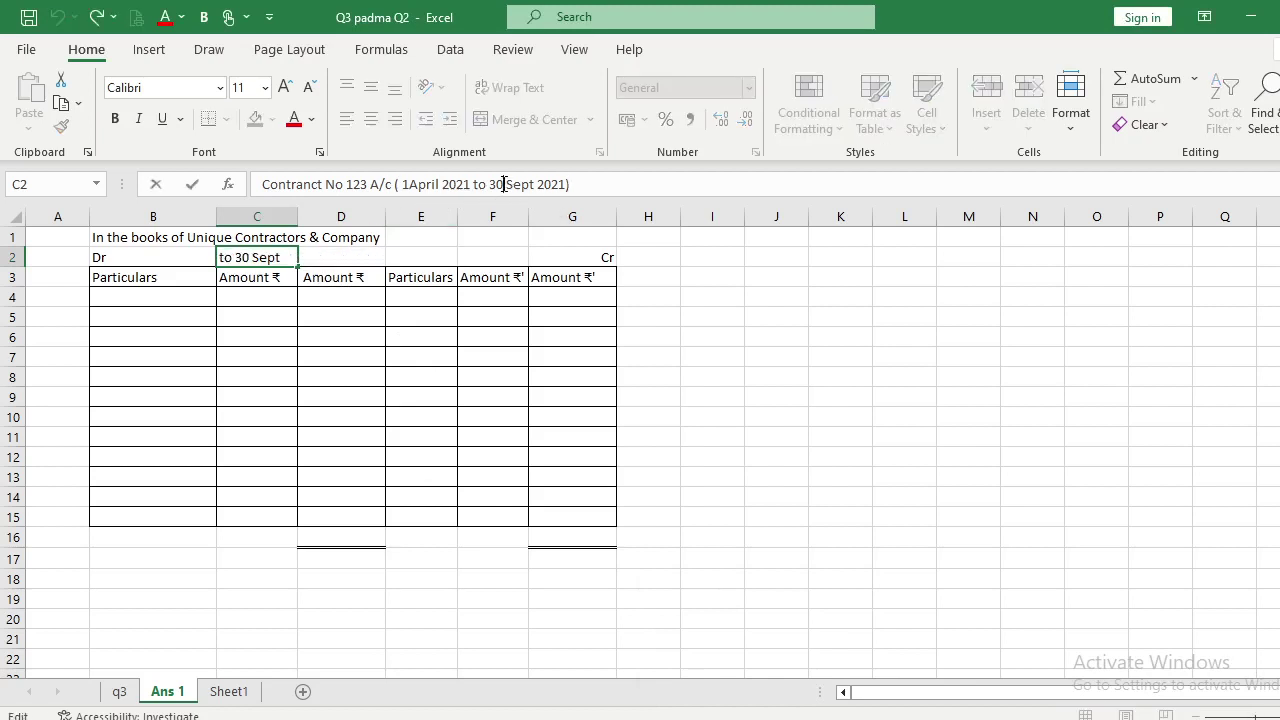
key(BackSpace)
text(1 )
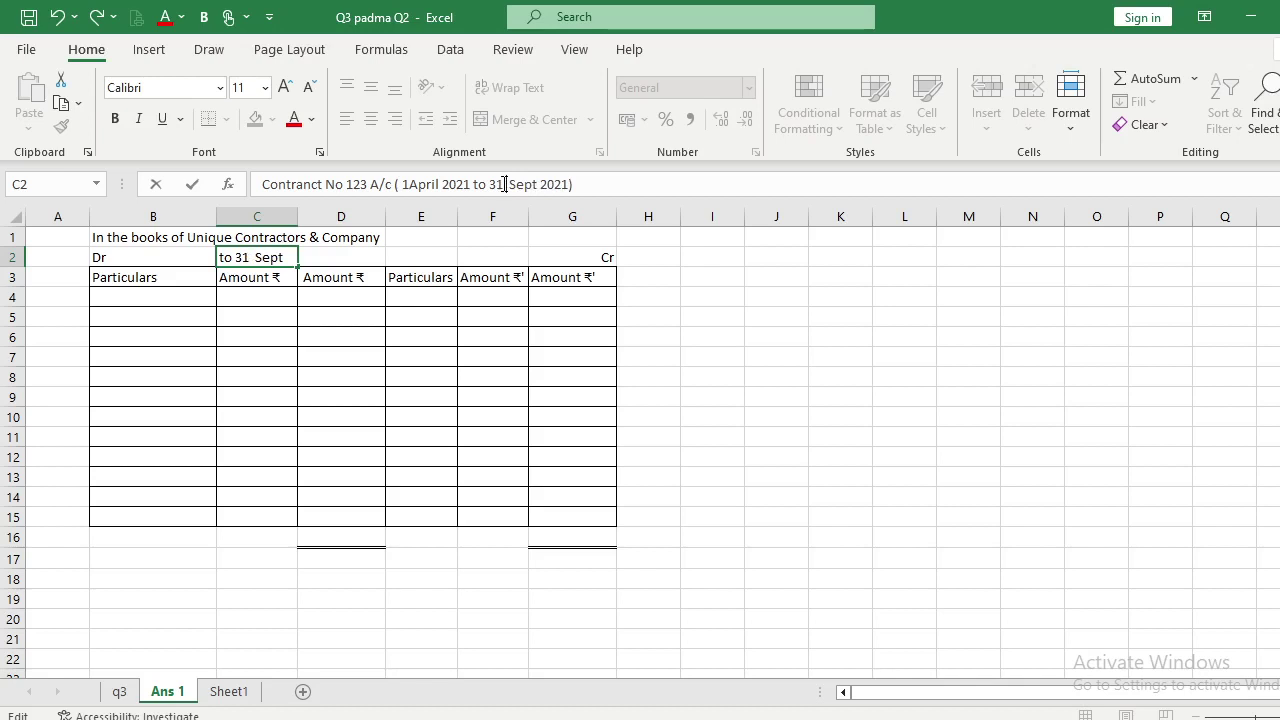
text(March)
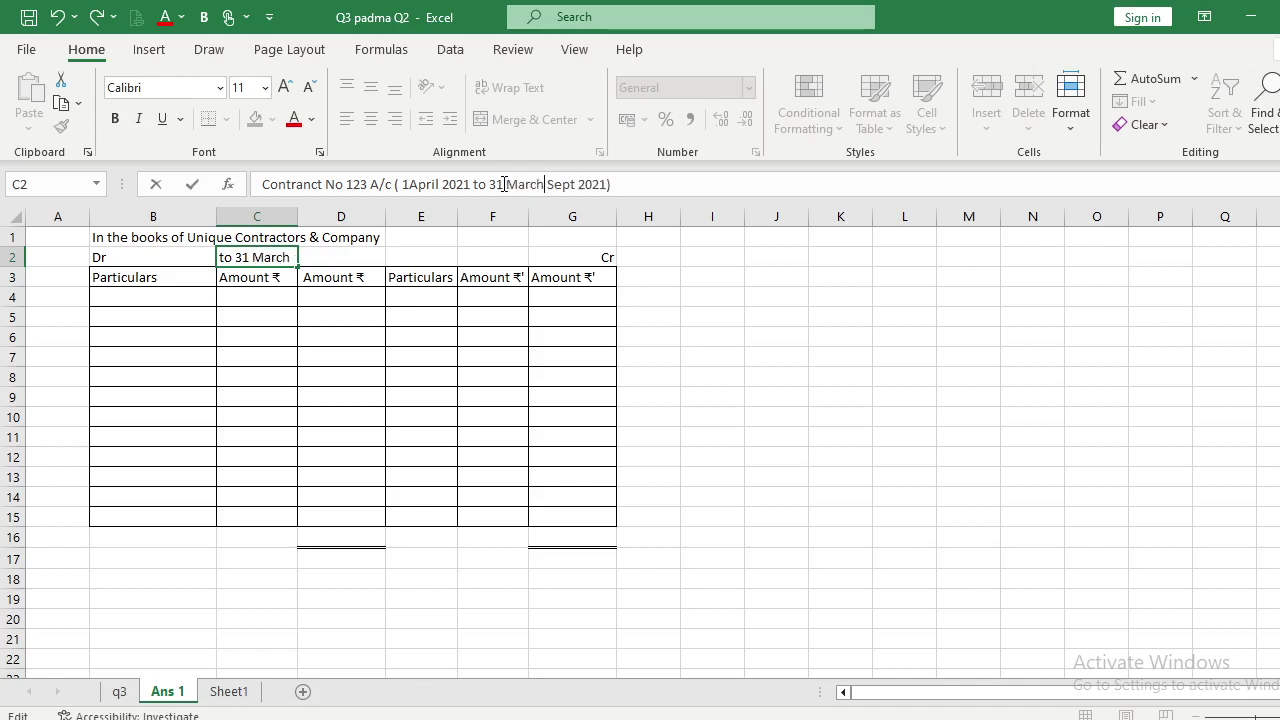
click(469, 184)
key(BackSpace)
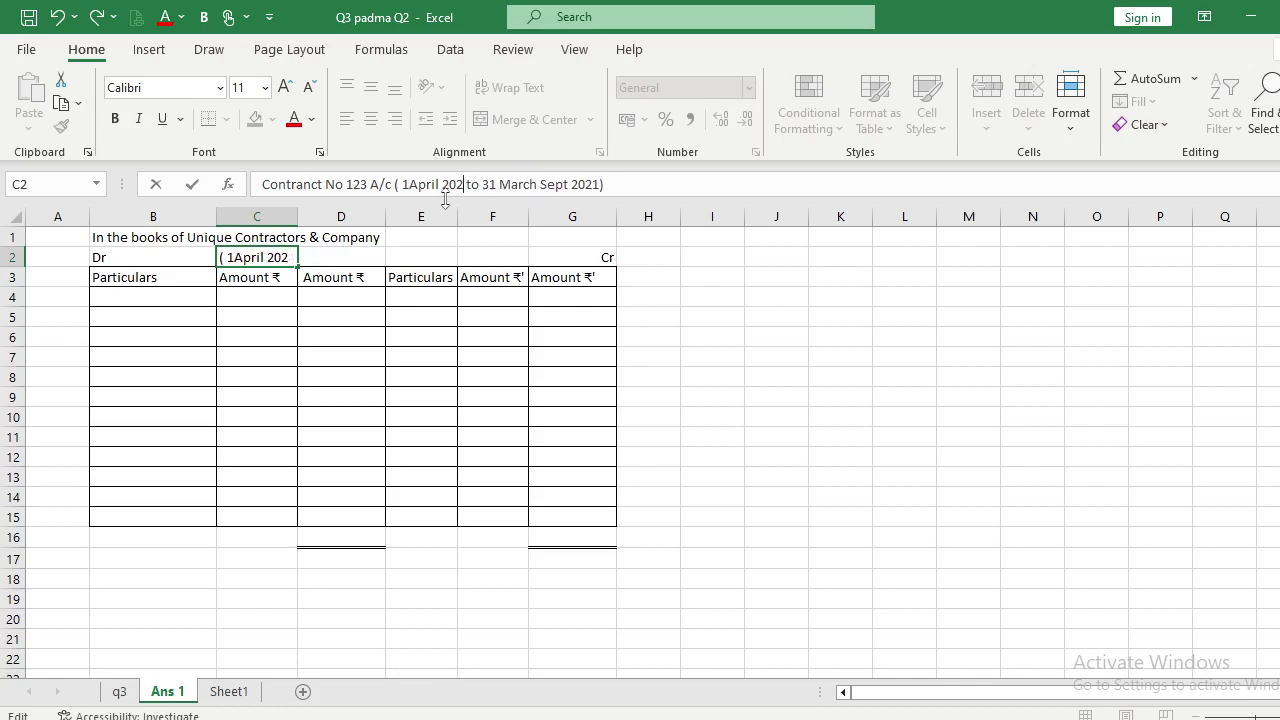
text(0)
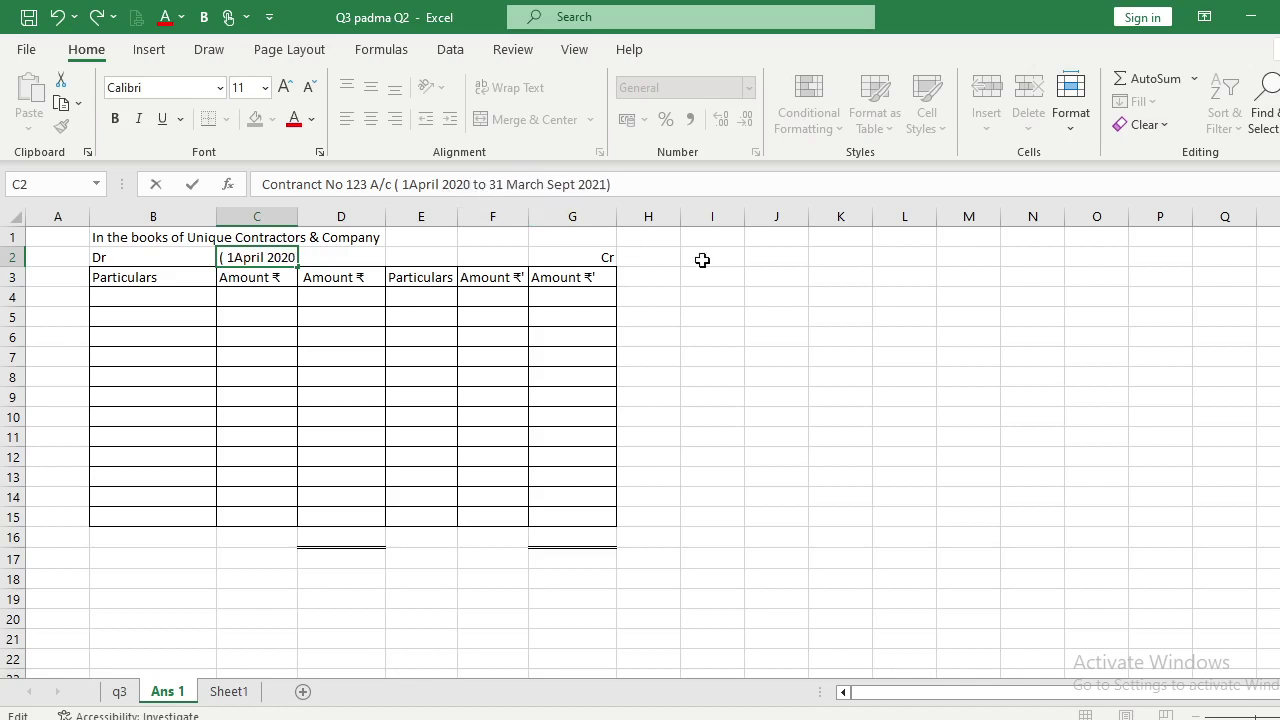
click(579, 188)
key(BackSpace)
key(BackSpace)
key(BackSpace)
key(BackSpace)
key(BackSpace)
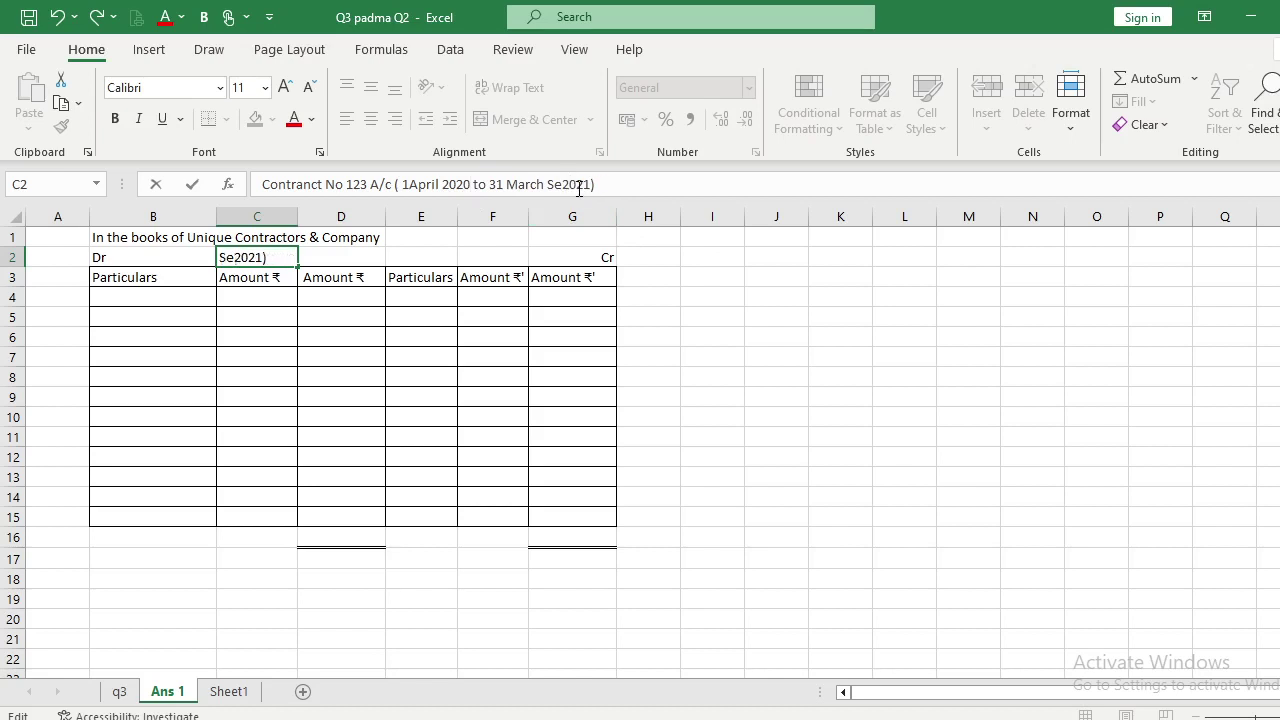
key(Return)
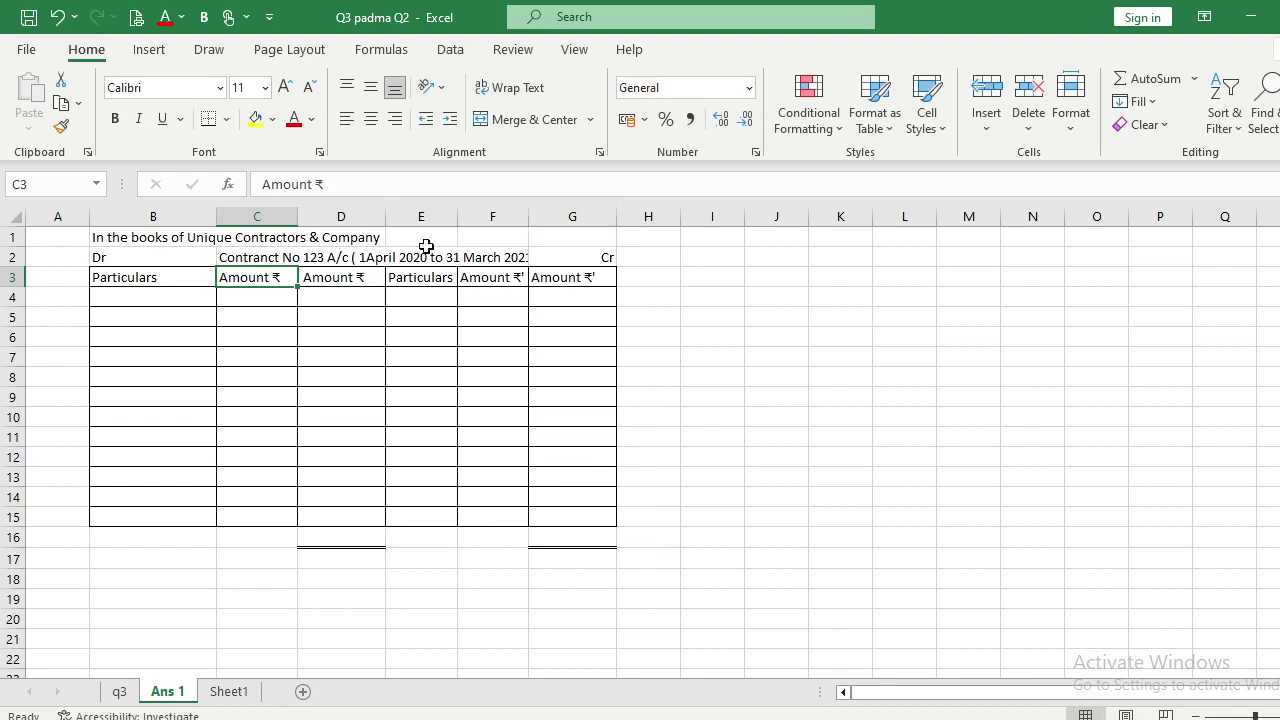
Widen column F slightly so the full account heading from C2 fits before column G.
click(340, 261)
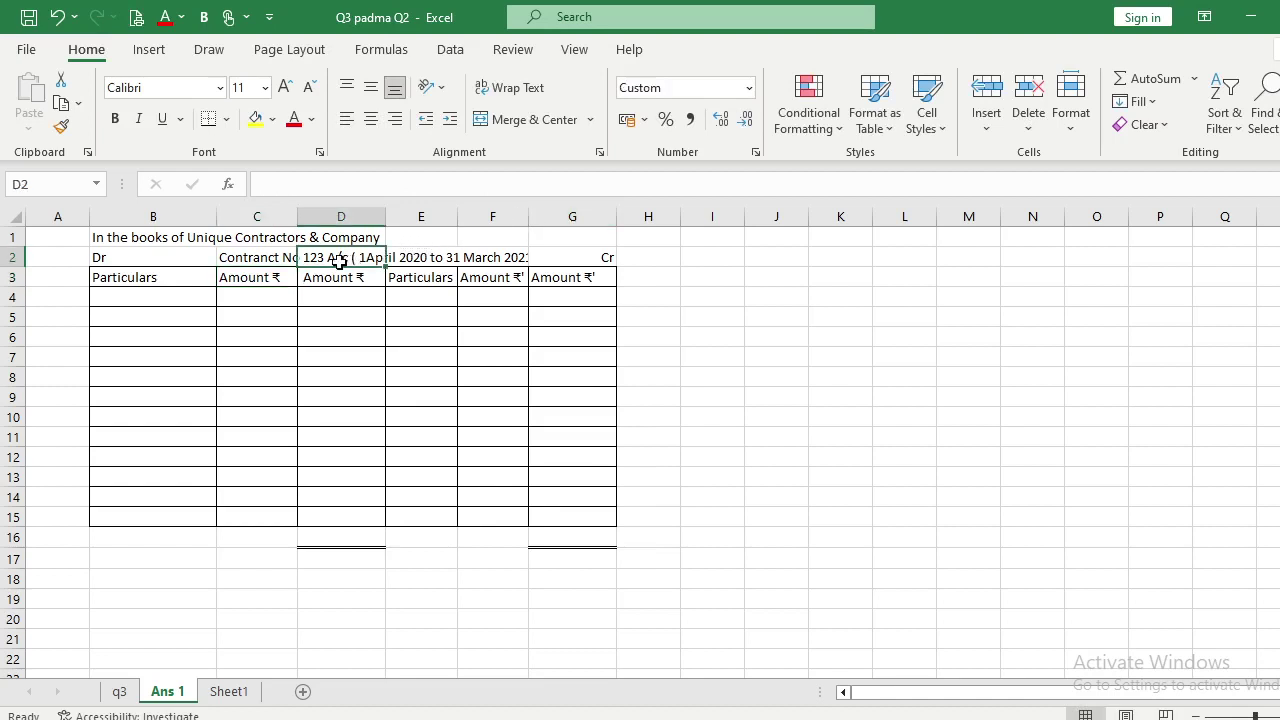
click(238, 259)
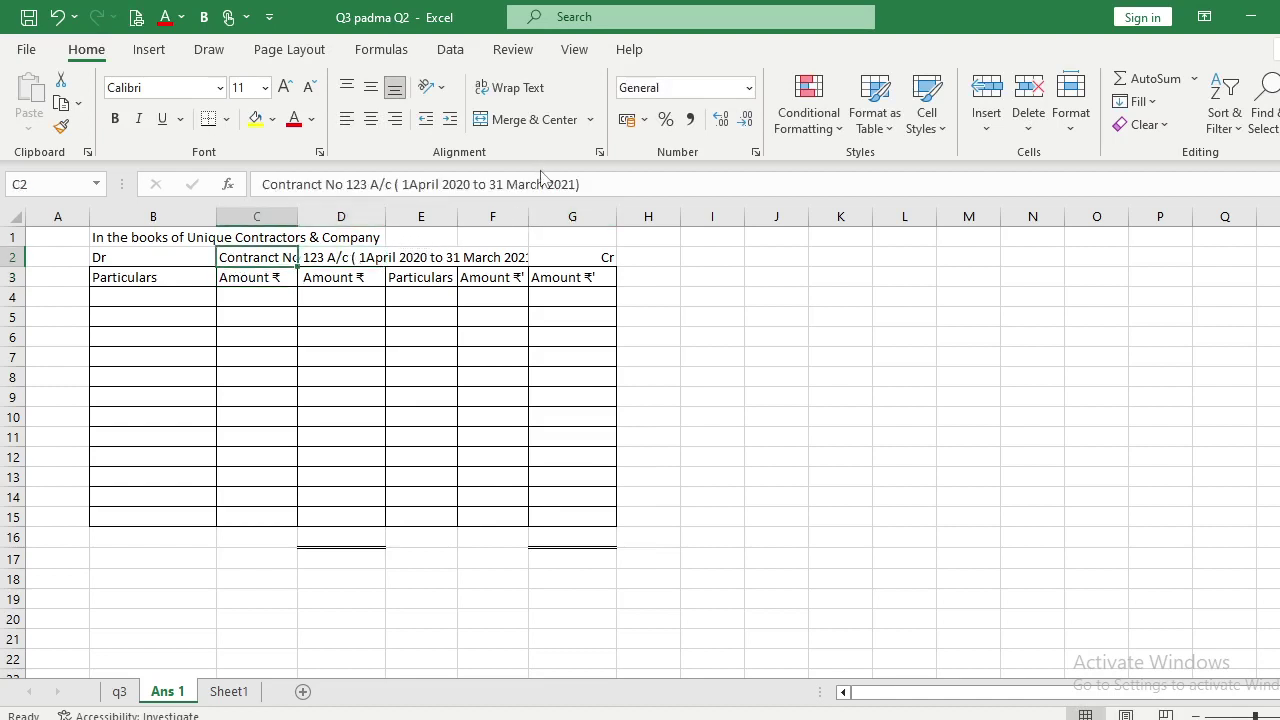
drag(529, 215, 541, 215)
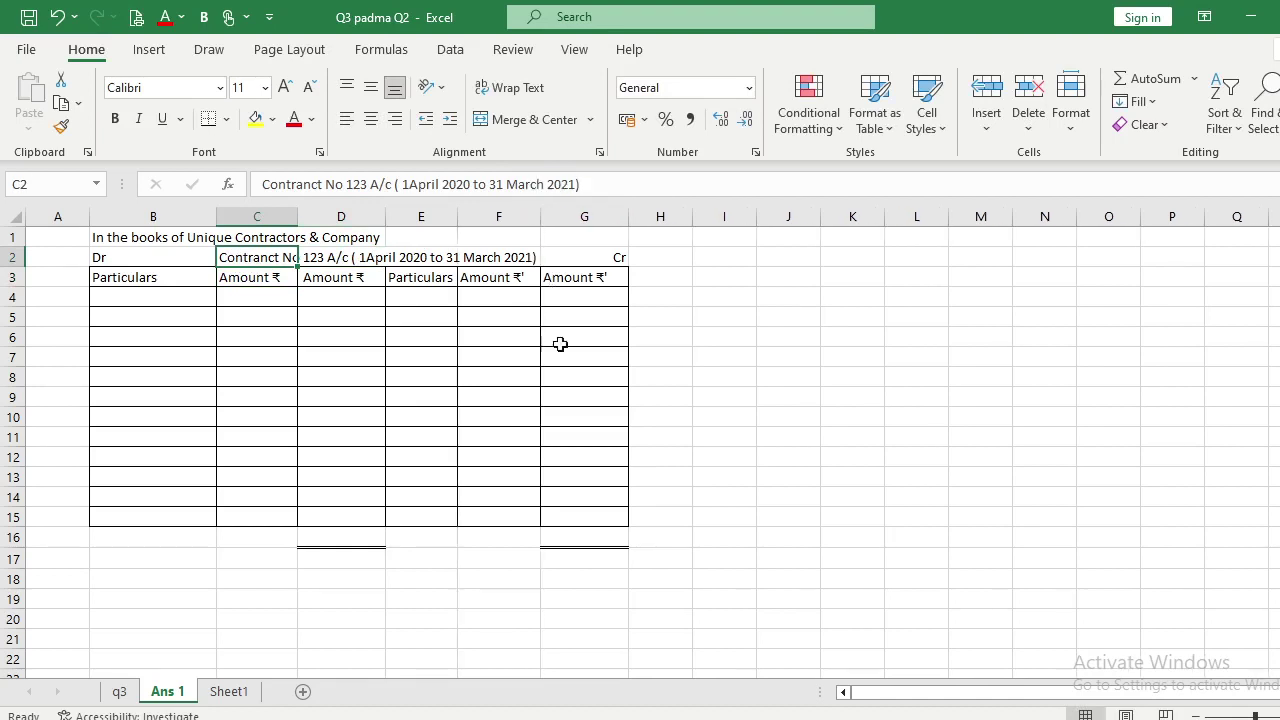
Enlarge the worksheet view and examine the heading rows of the contract account table.
click(1265, 716)
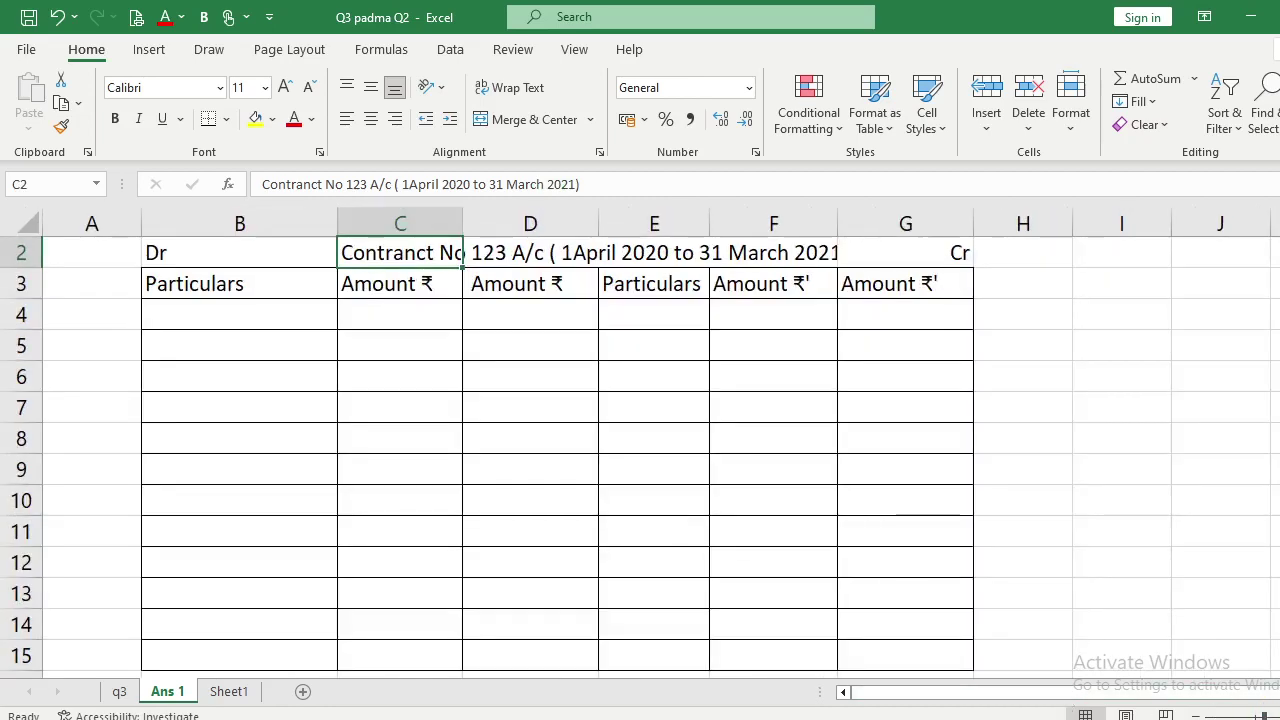
right_click(1238, 714)
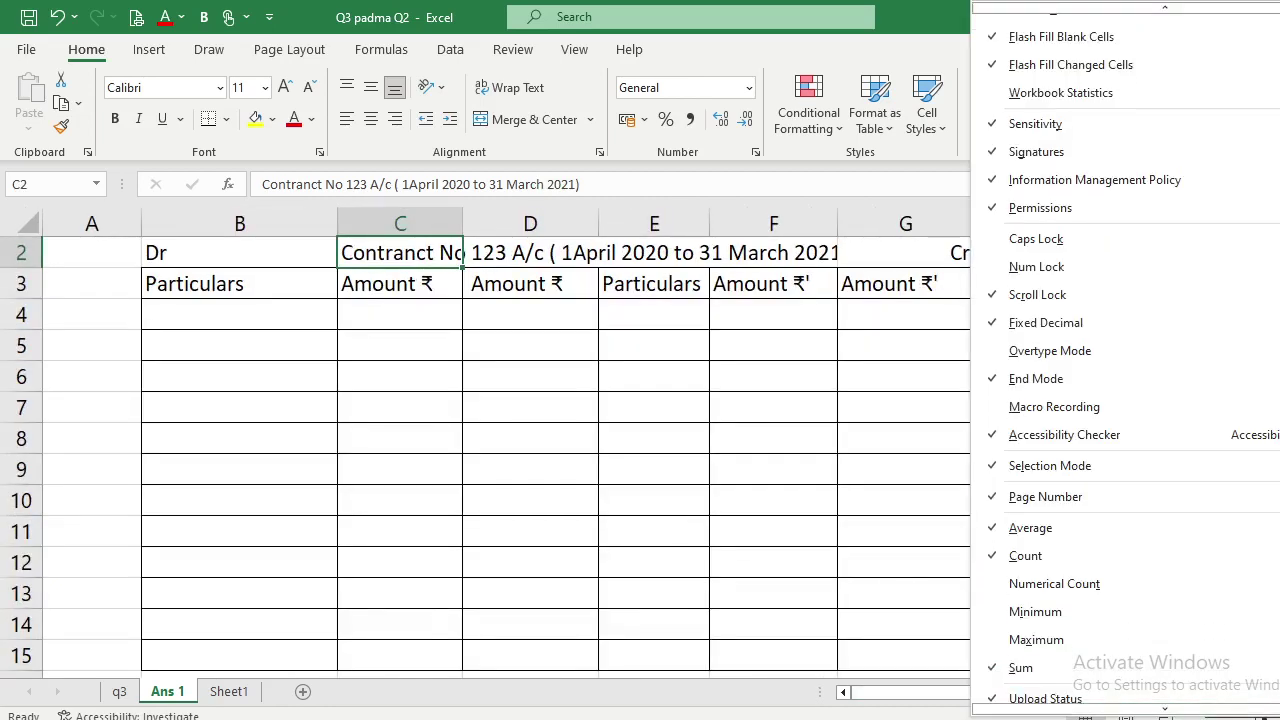
click(790, 567)
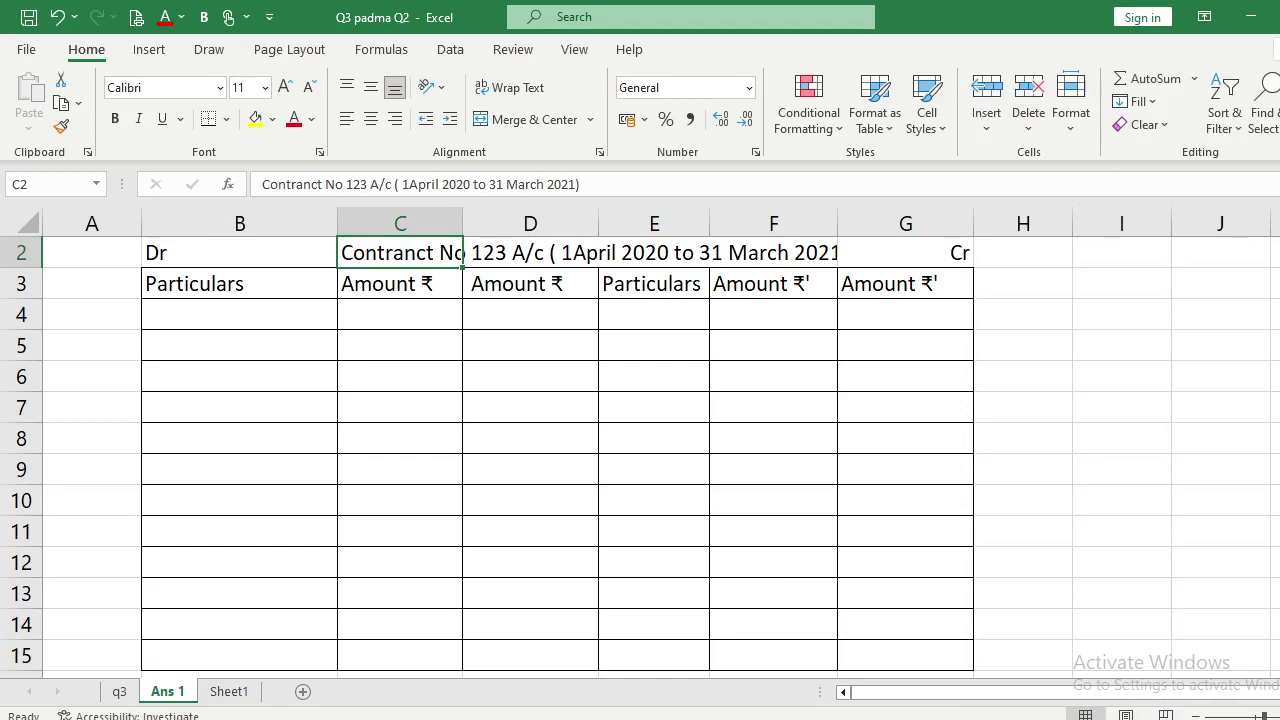
click(1272, 714)
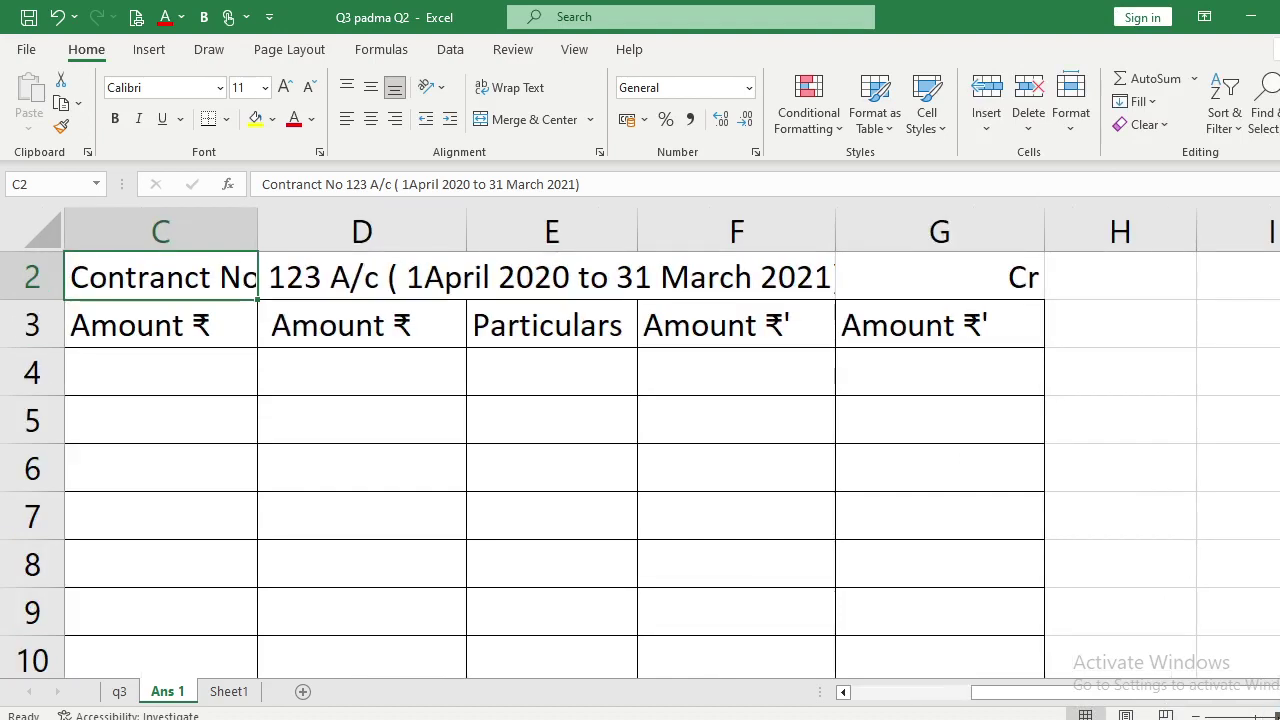
click(1272, 714)
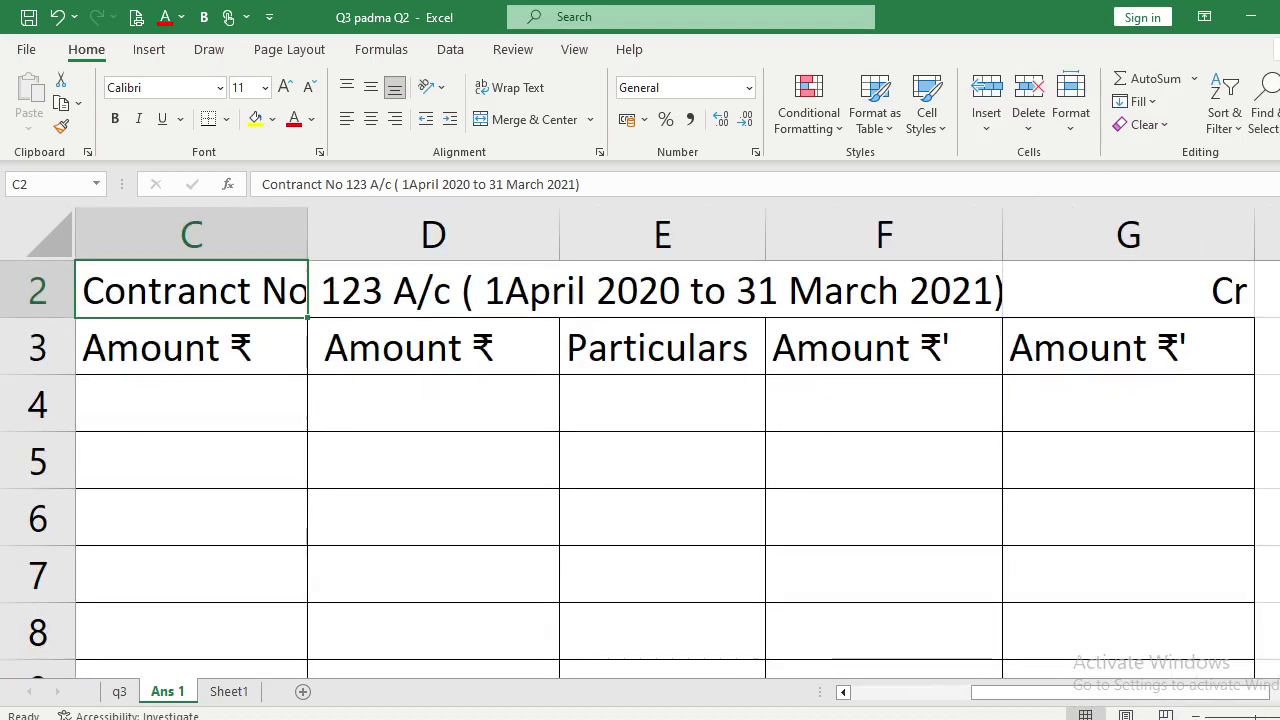
click(599, 469)
key(Left)
key(Left)
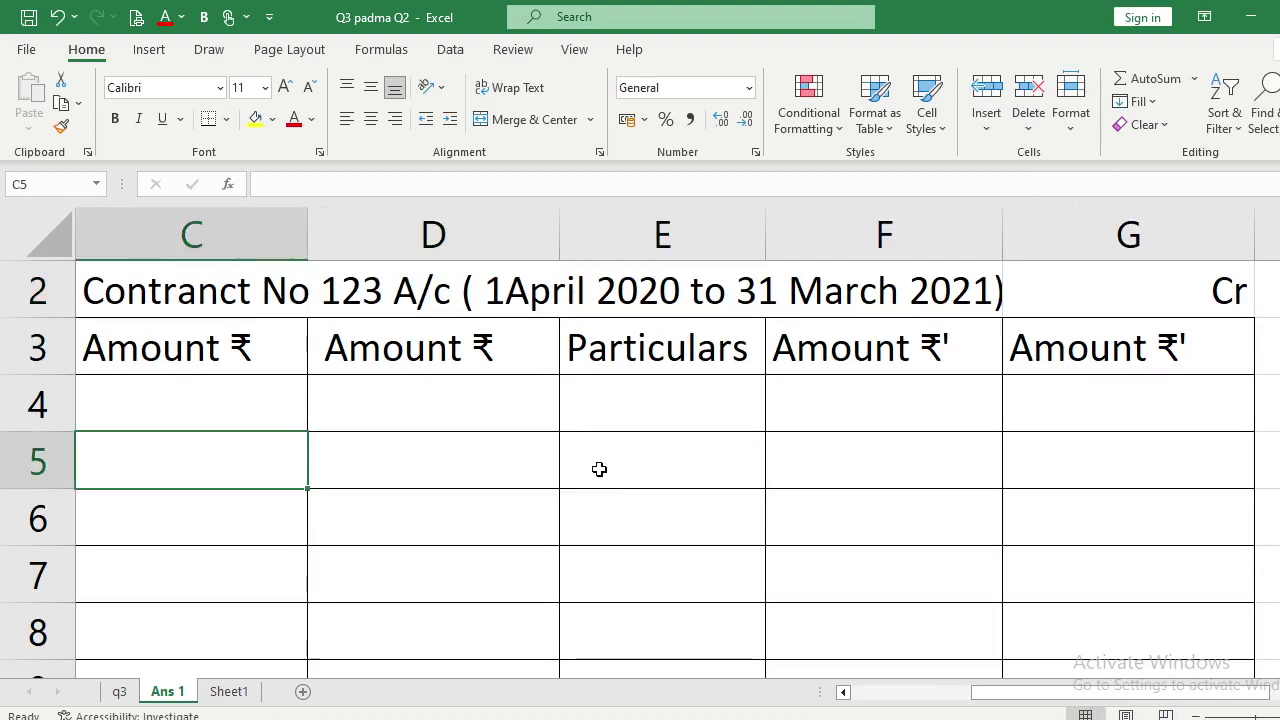
key(Left)
key(Up)
key(Up)
key(Up)
key(Up)
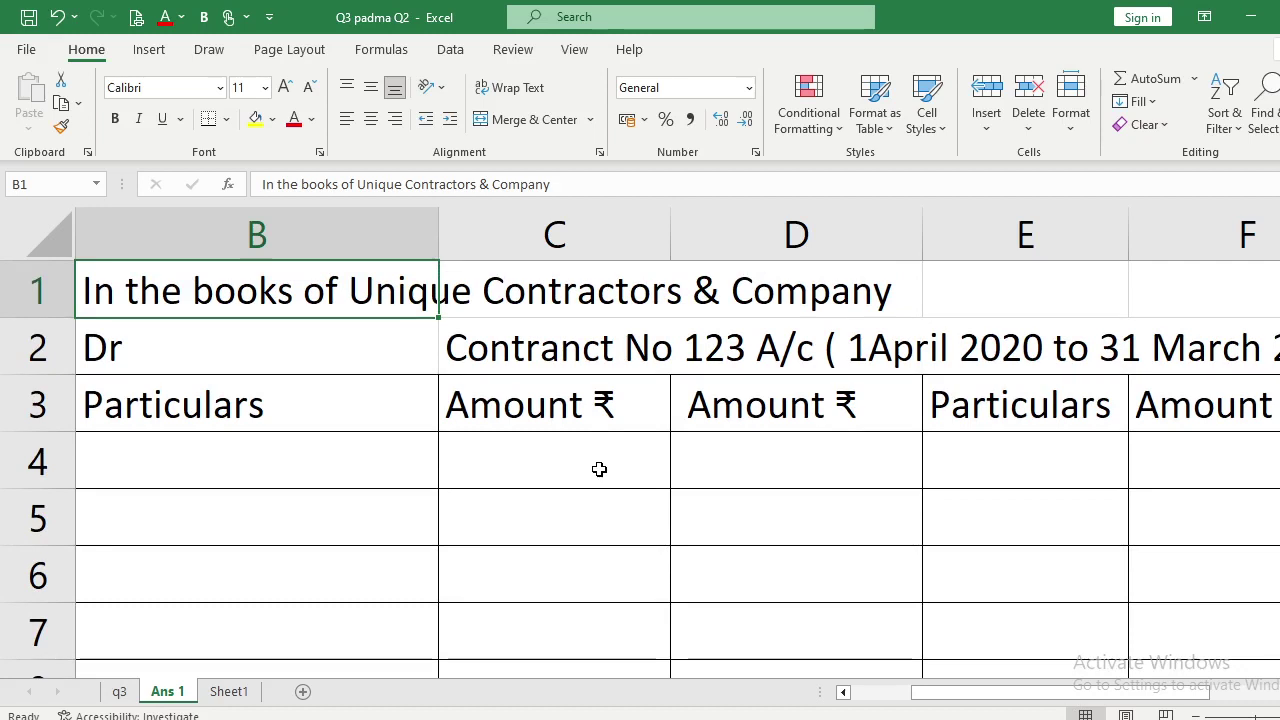
Correct the misspelled first word of the account heading in C2 to Contract.
key(Down)
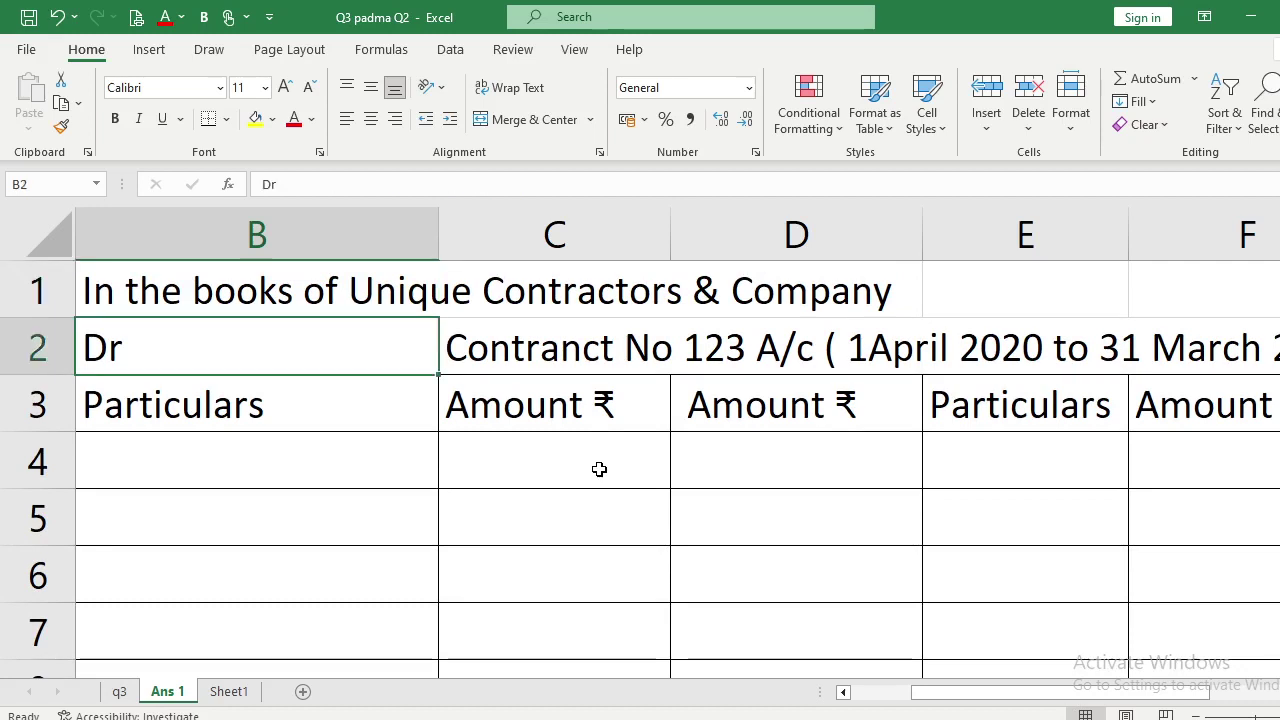
key(Right)
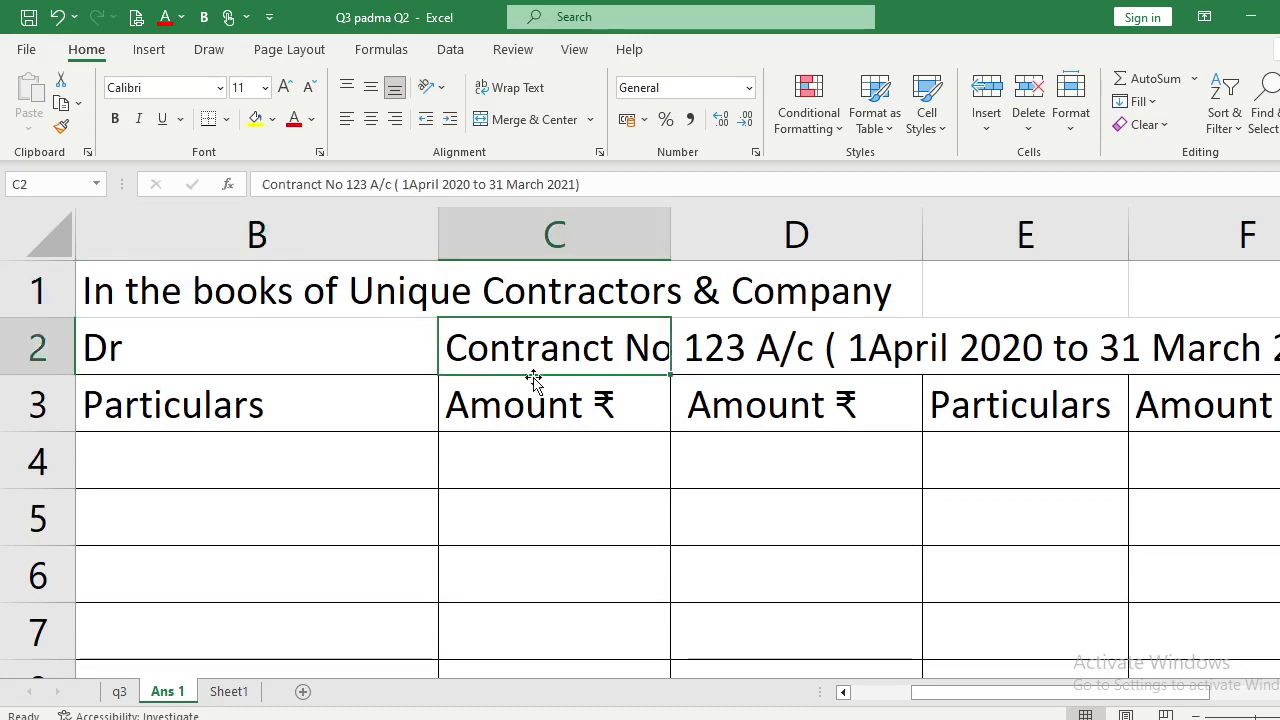
click(310, 184)
key(BackSpace)
key(Return)
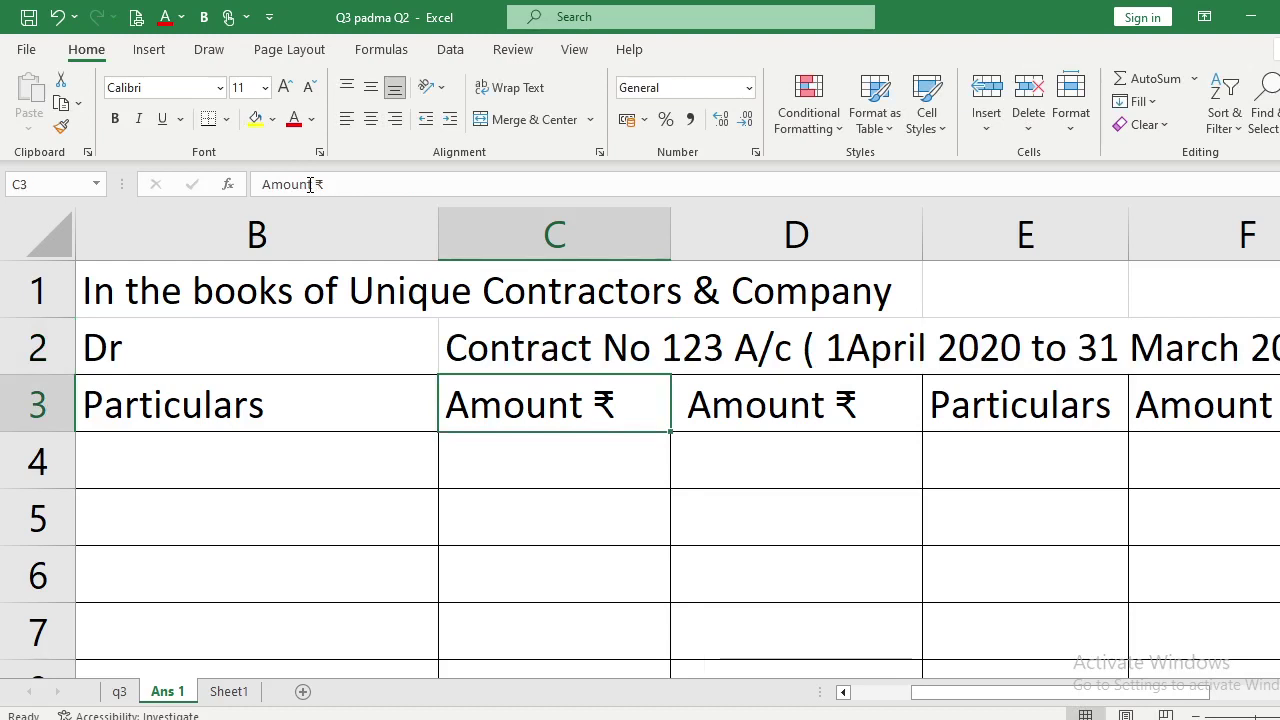
Narrow the empty column A to a thin margin beside the account table.
click(484, 341)
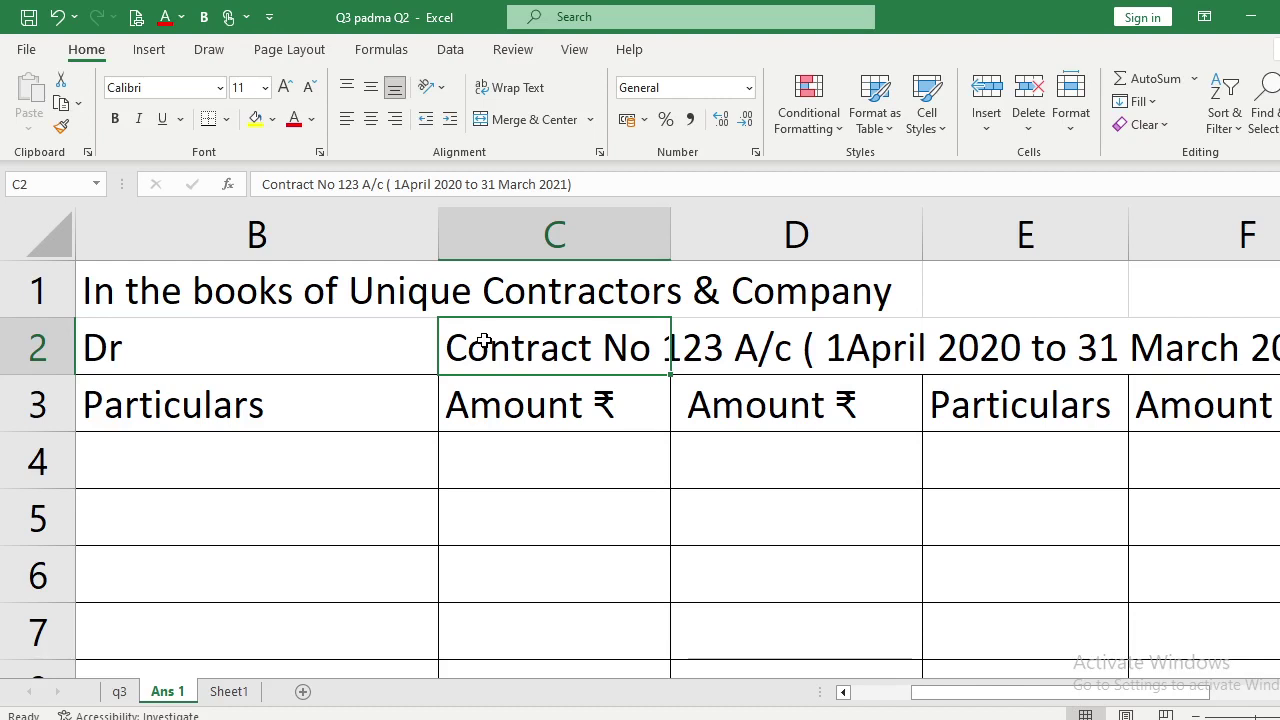
key(Home)
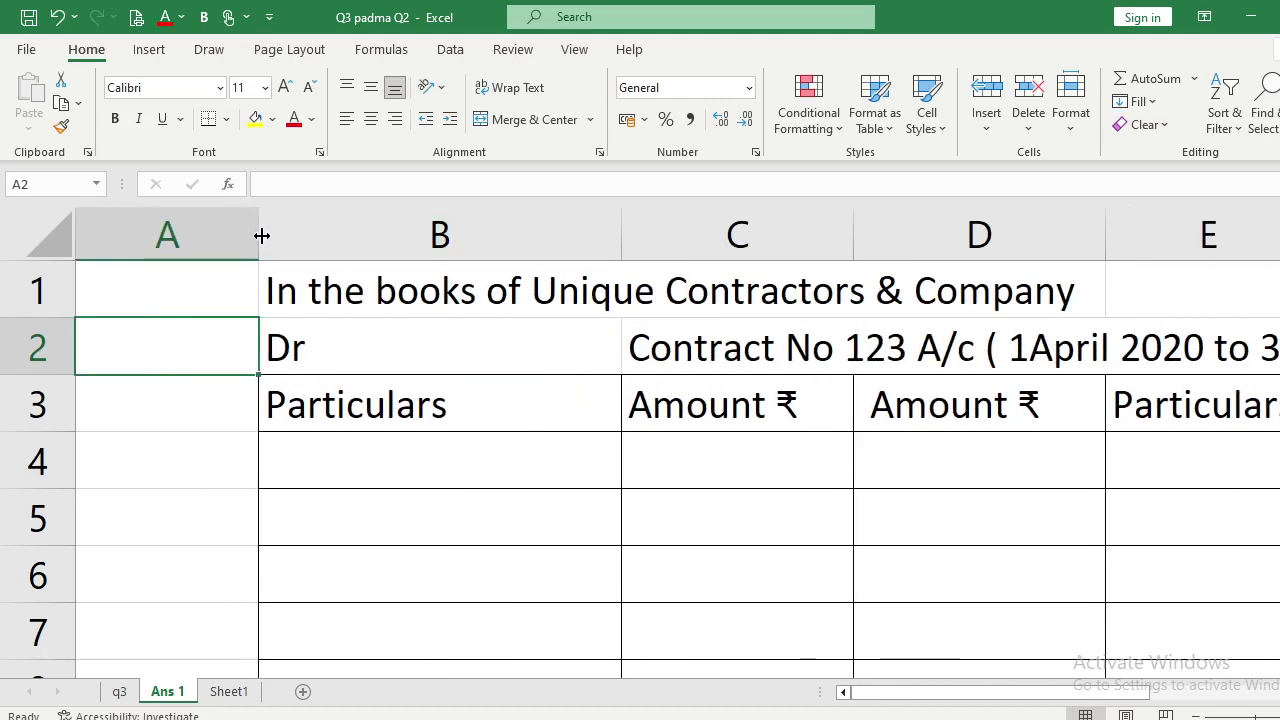
drag(259, 236, 105, 241)
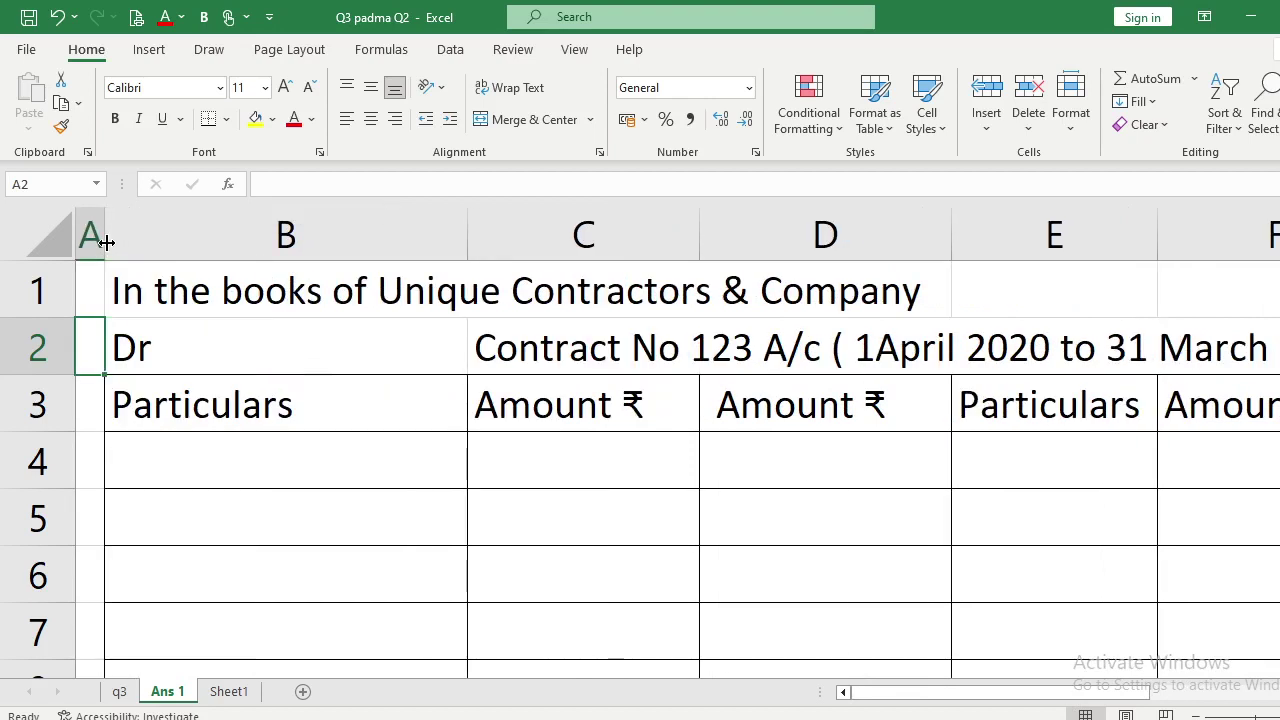
Check the first item in Q3.pdf, enter "To Material Purchase Directly" in B4 and widen column B to about that entry's length.
click(237, 460)
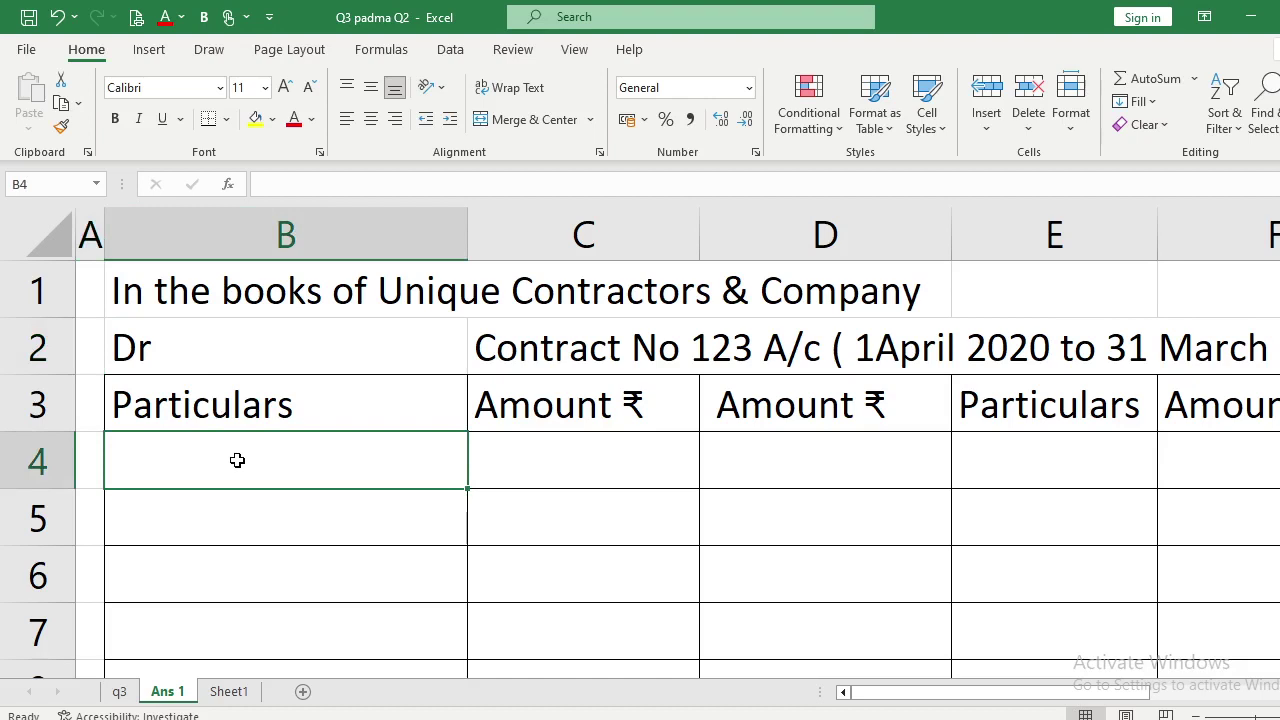
key(alt+Tab)
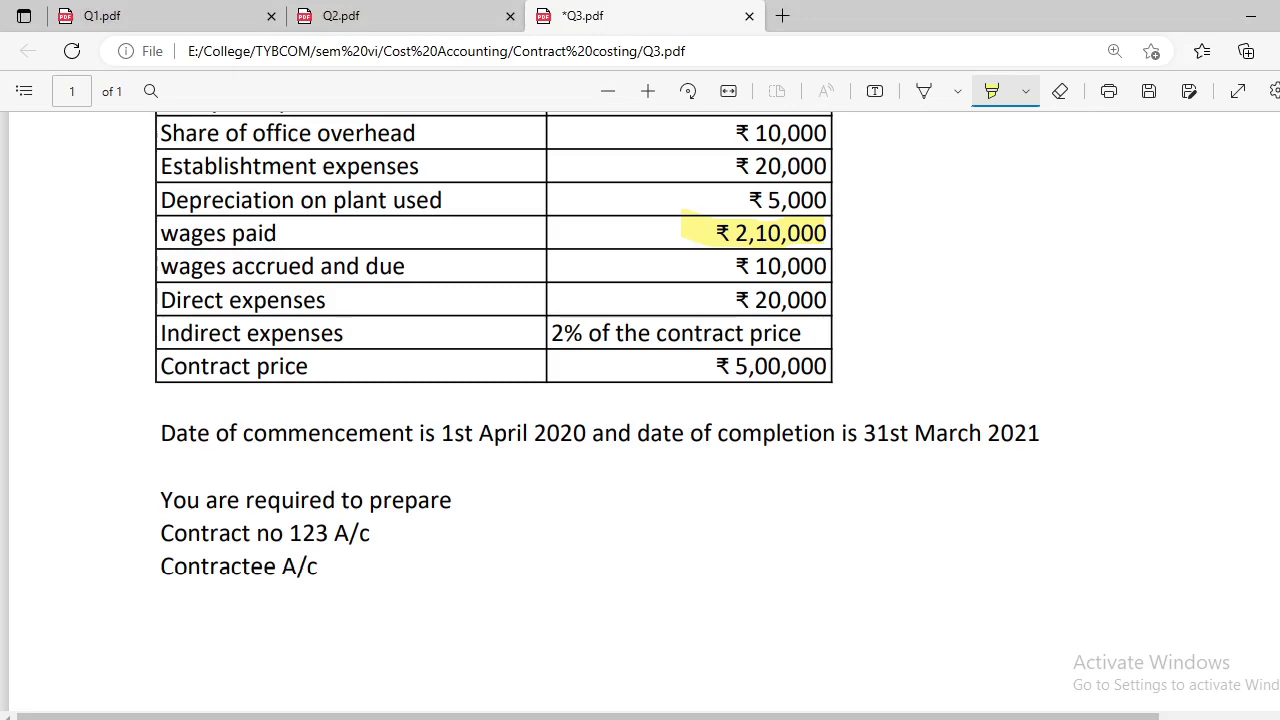
scroll(640, 400, up, 4)
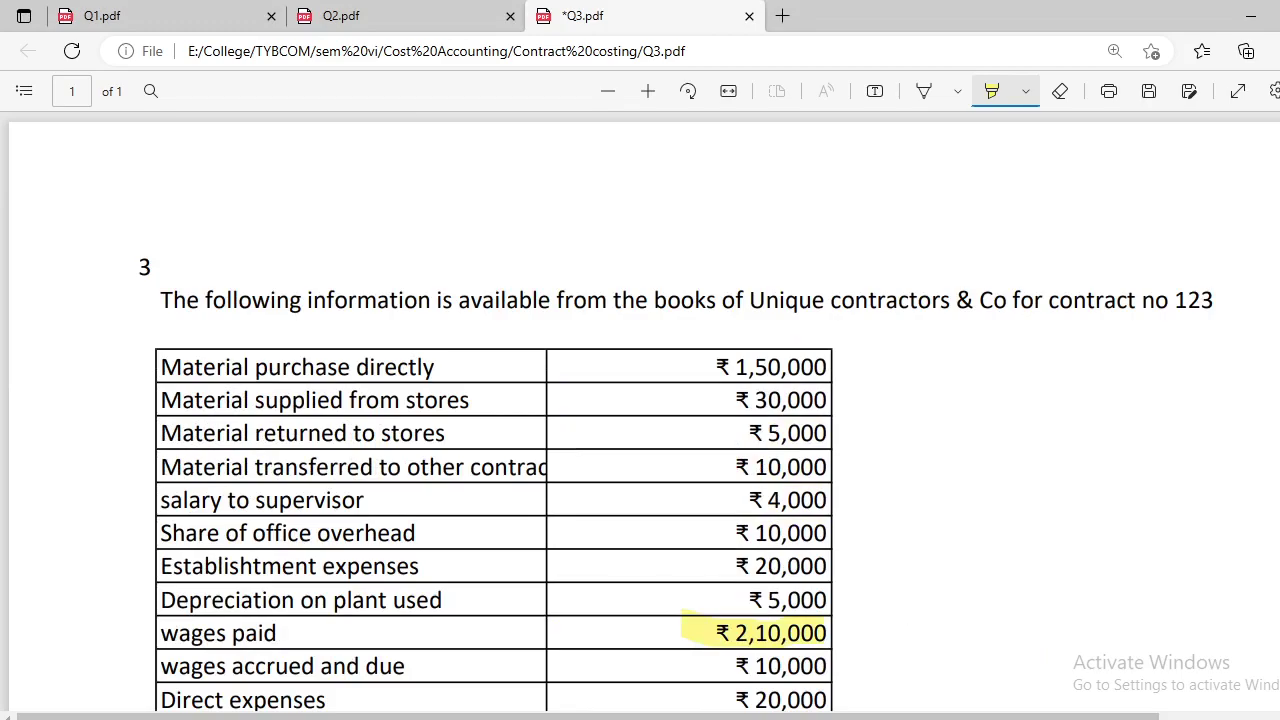
key(alt+Tab)
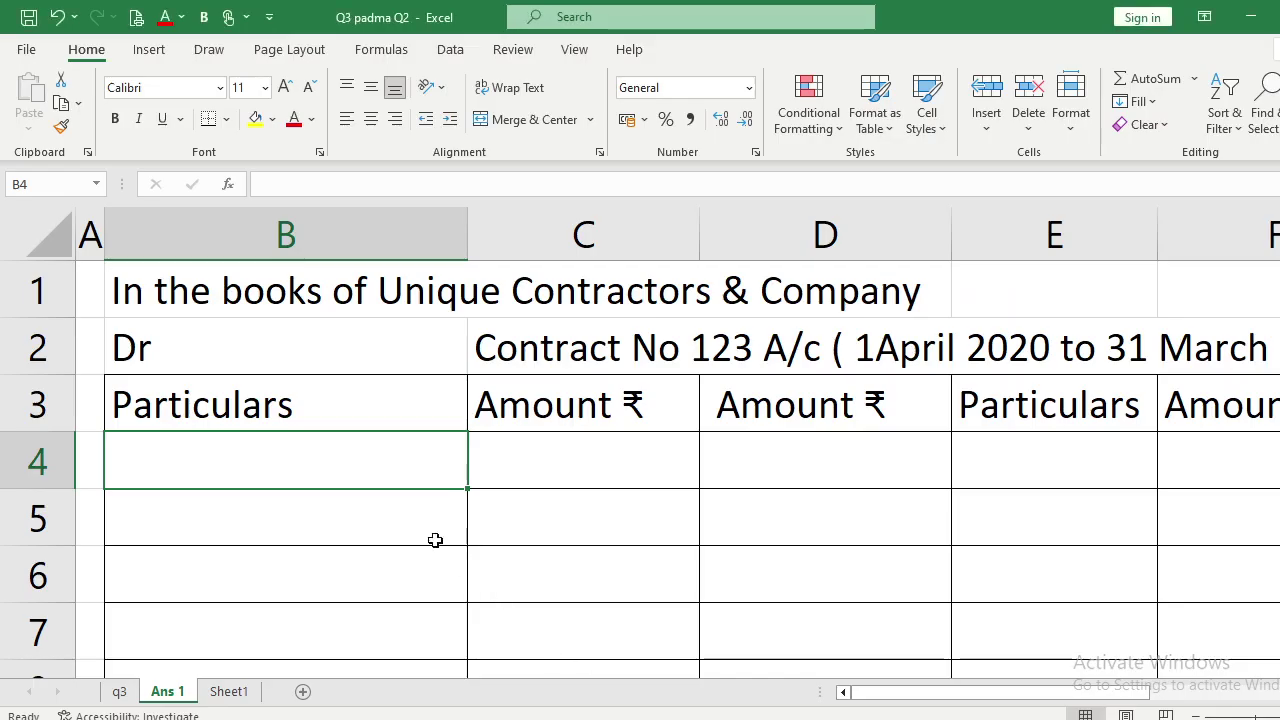
text(To Mt)
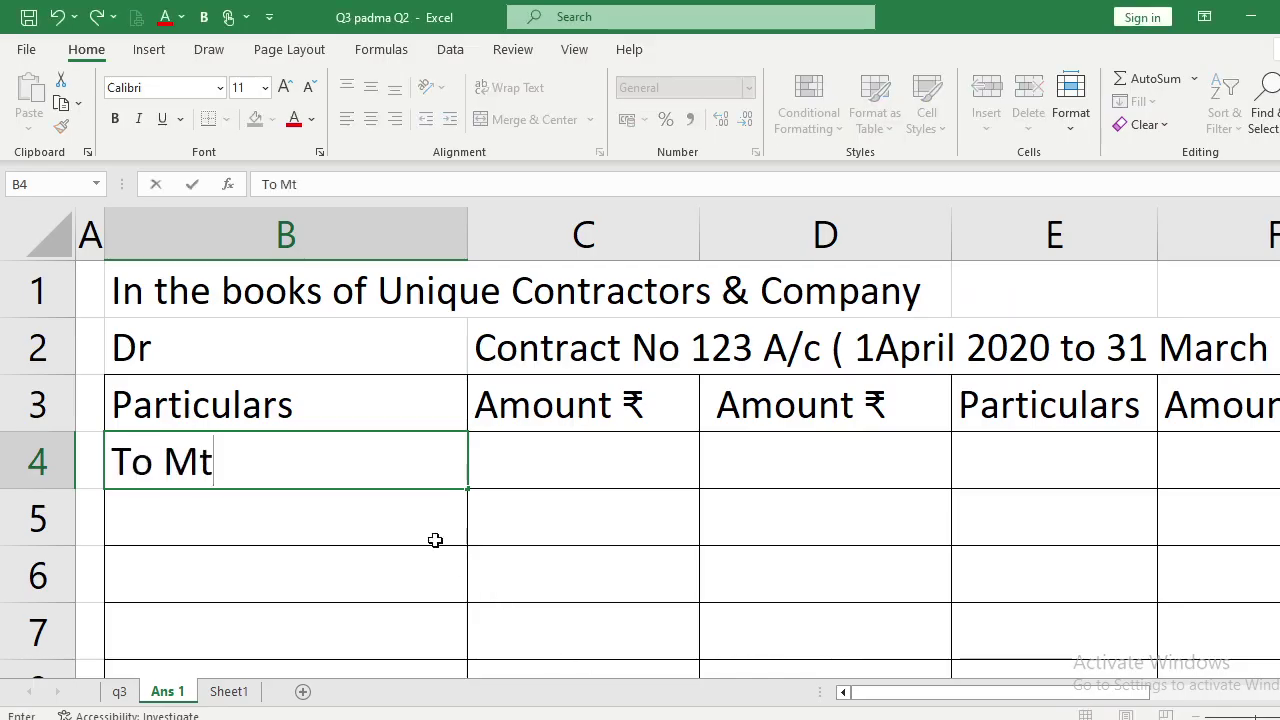
key(BackSpace)
text(aterial)
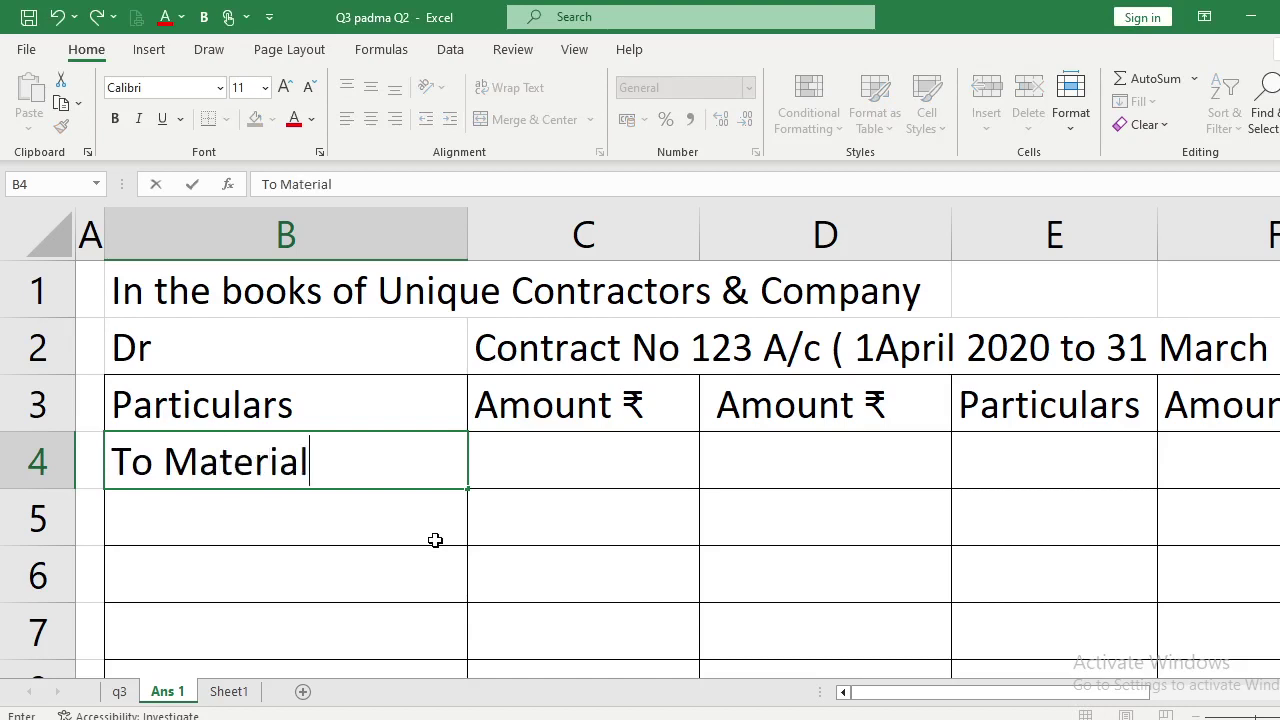
text( Purchase )
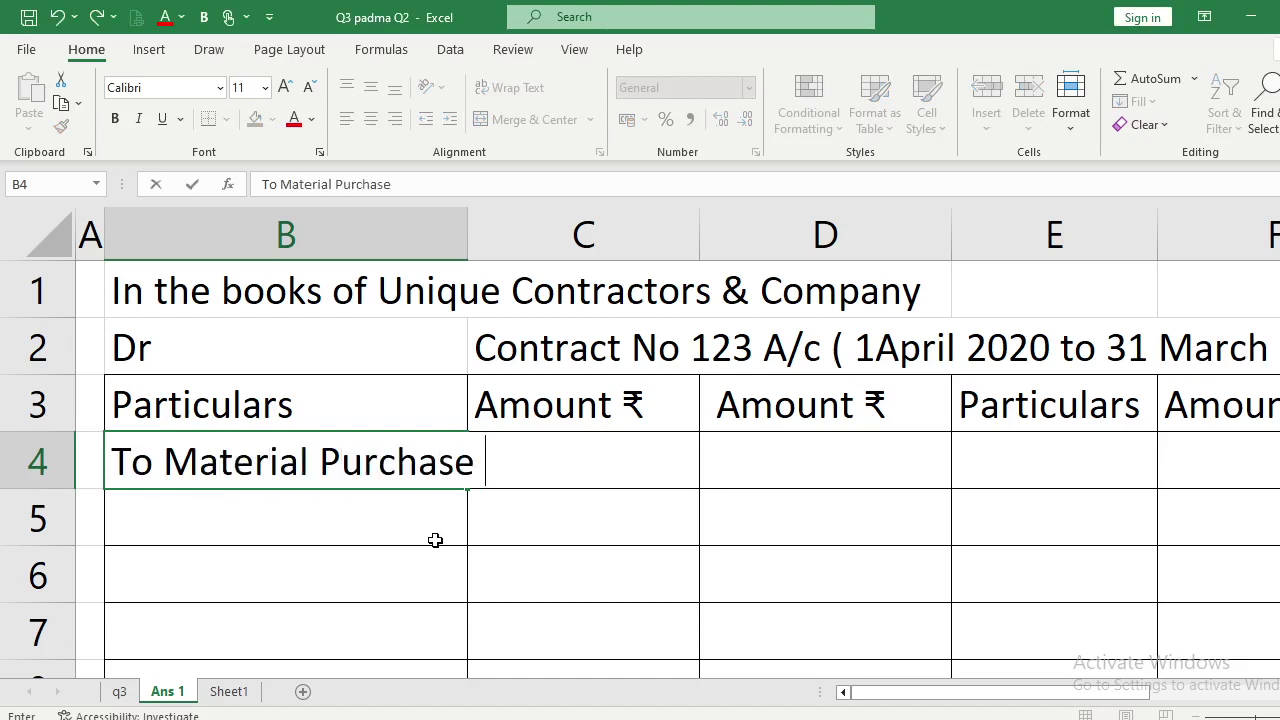
text(Directly)
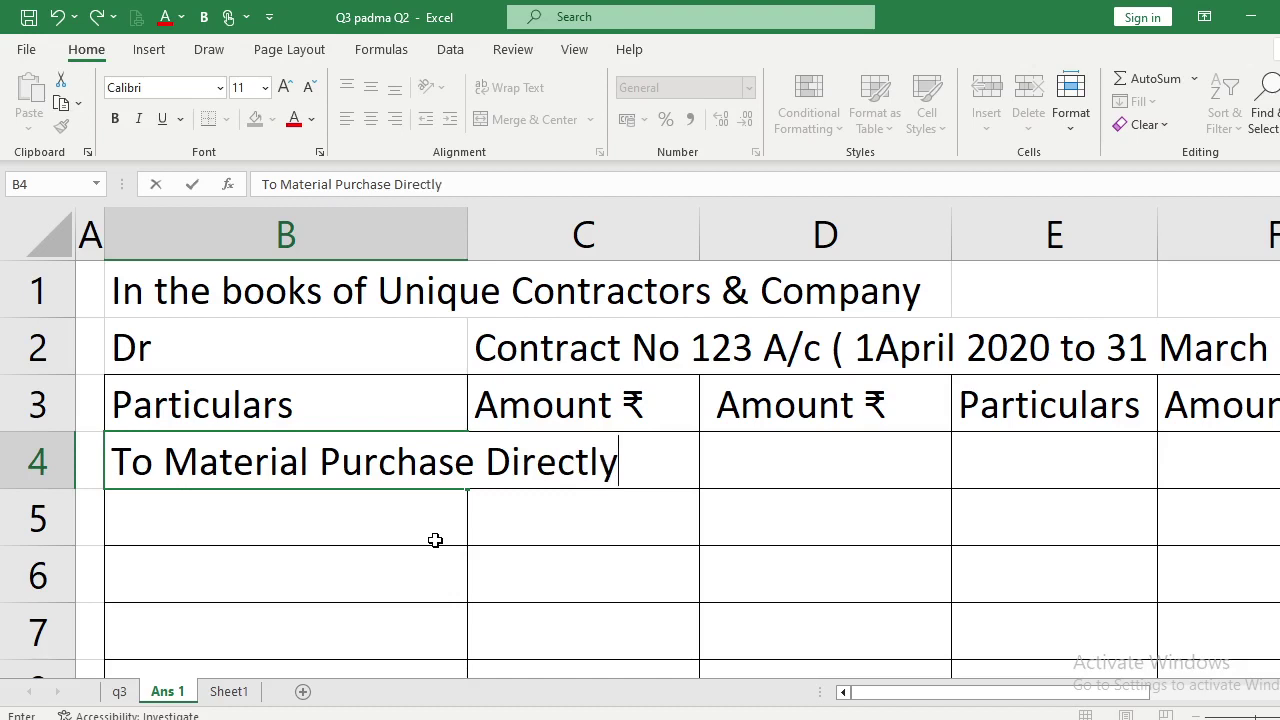
key(Return)
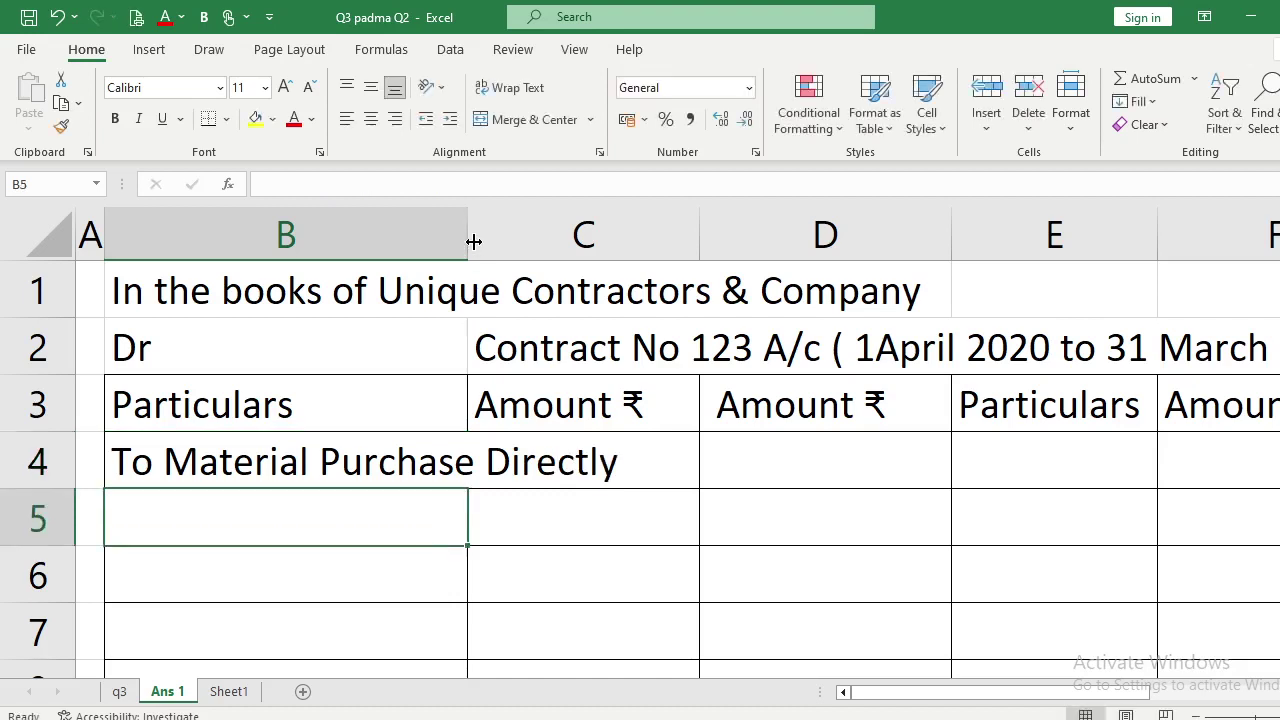
drag(474, 241, 616, 230)
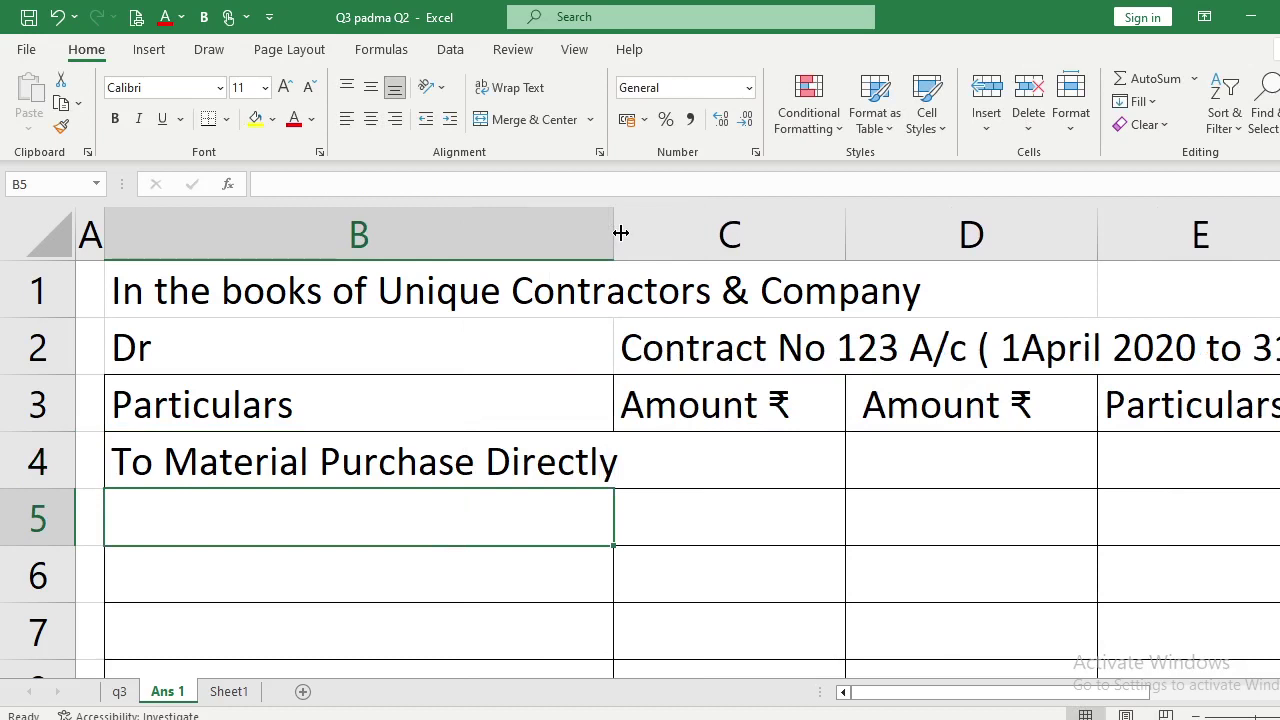
Enter 150000 in D4 as the debit amount for material purchased directly.
right_click(886, 468)
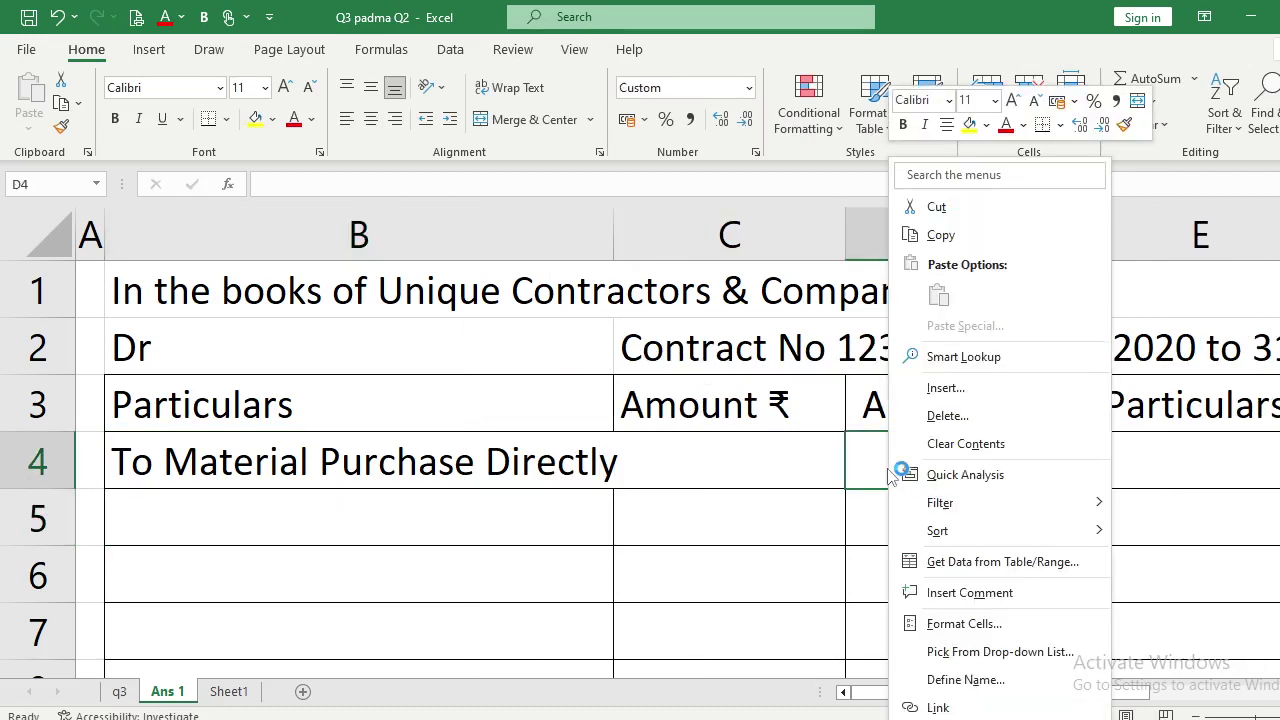
click(887, 468)
text(150000)
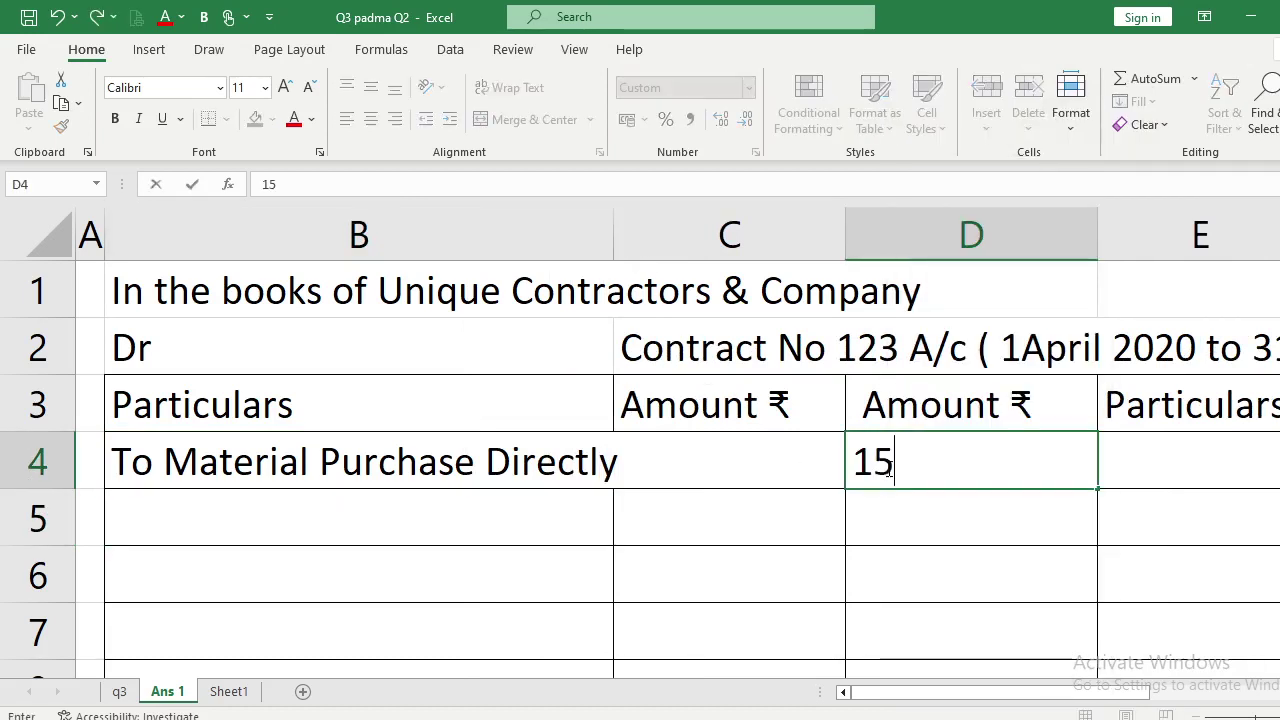
key(Return)
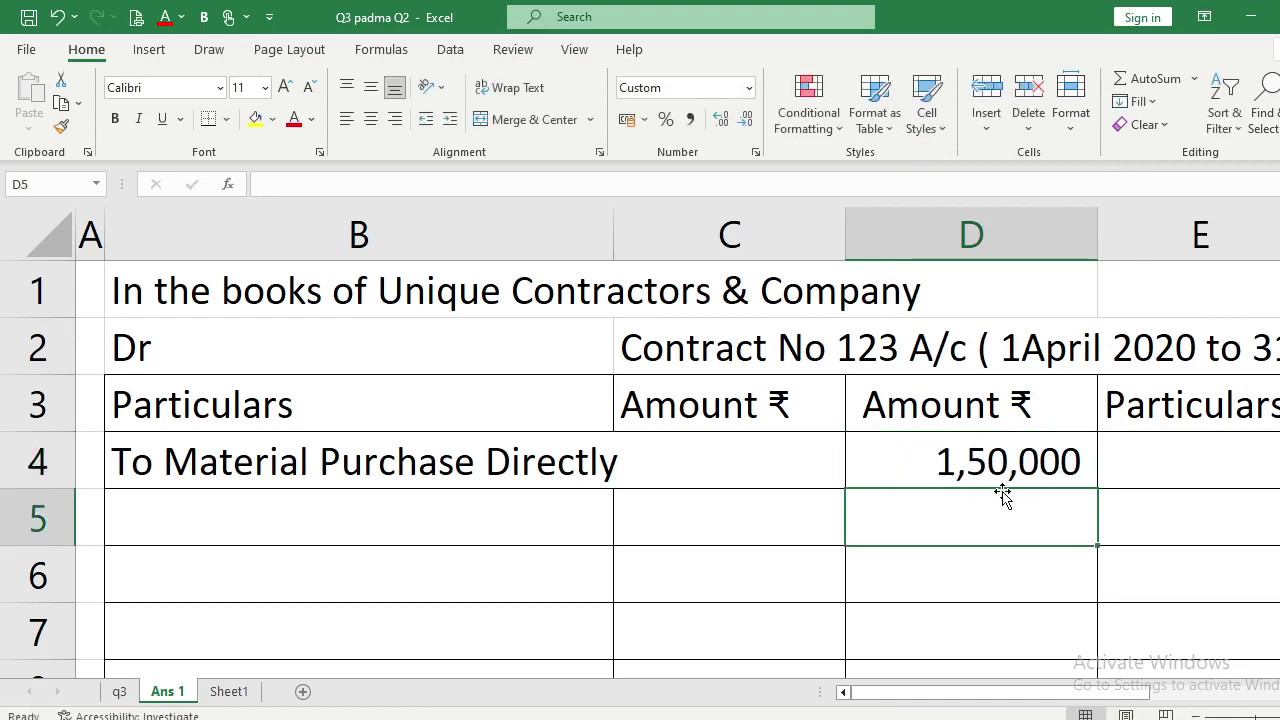
Check the next item in Q3.pdf and enter "To Material supplied from stores" in B5.
click(641, 719)
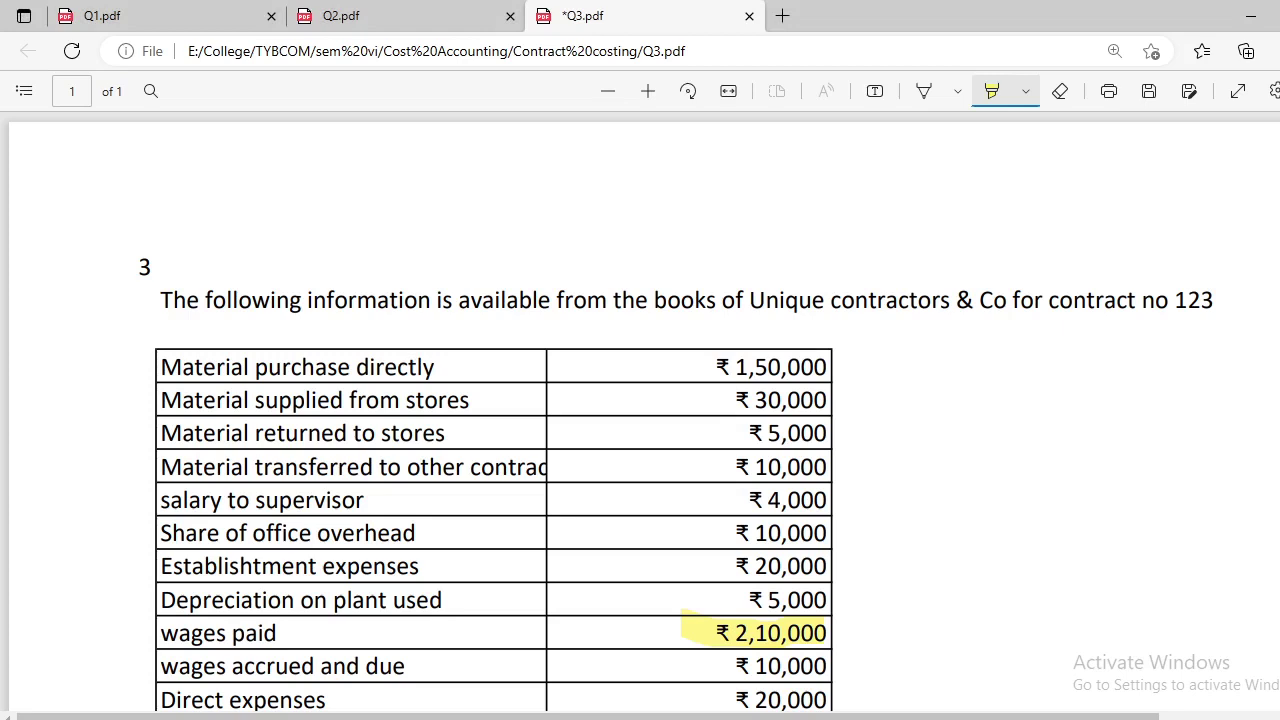
mouse_move(754, 715)
click(754, 660)
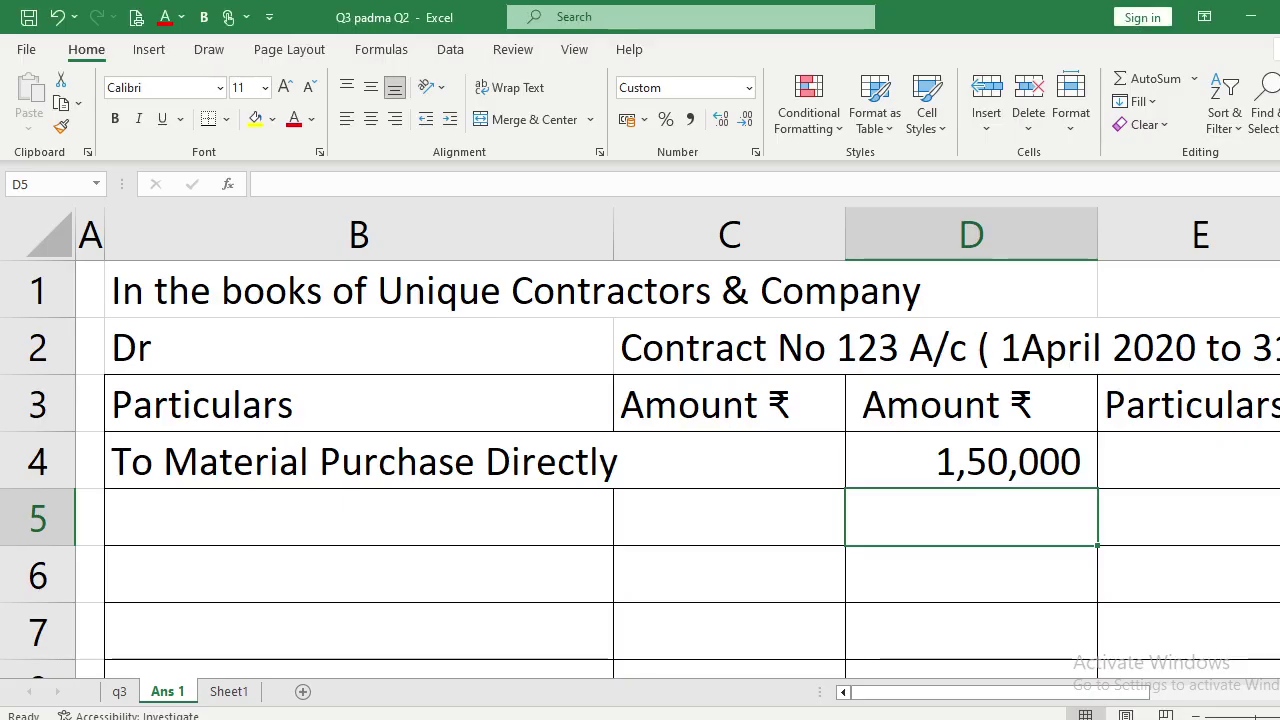
click(236, 535)
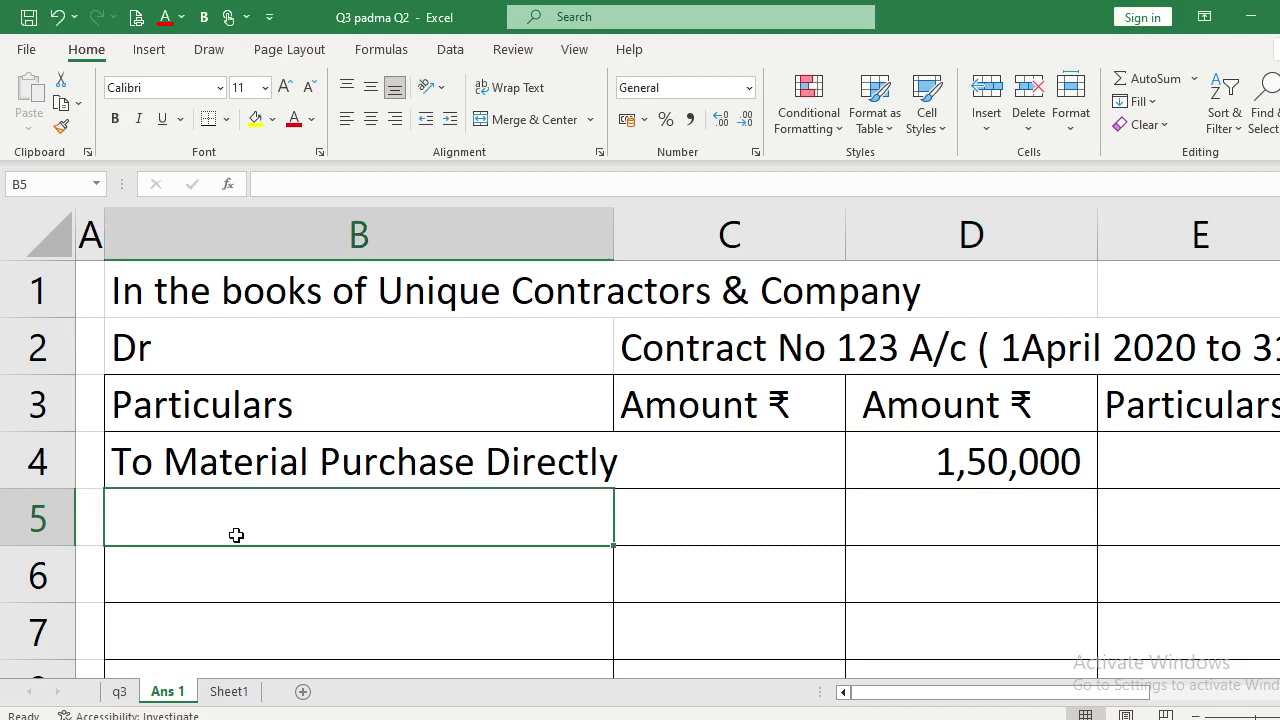
text(To Materi)
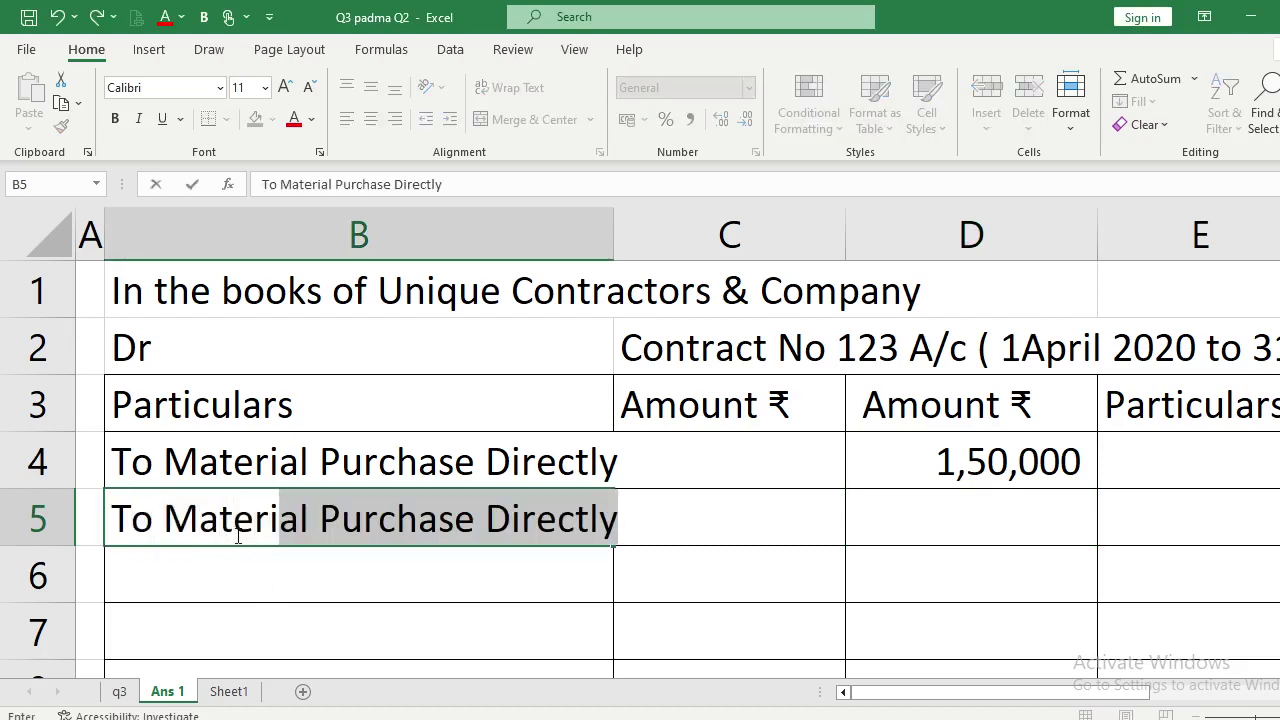
text(al sup)
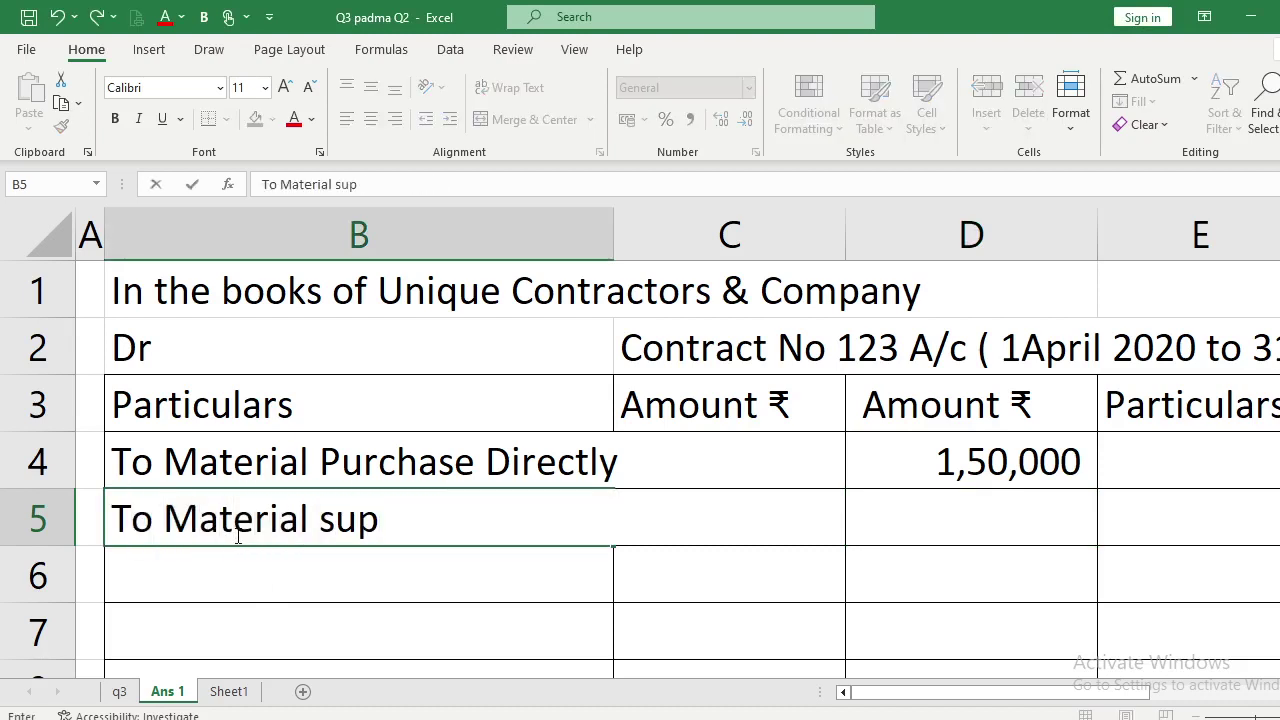
text(plied from st)
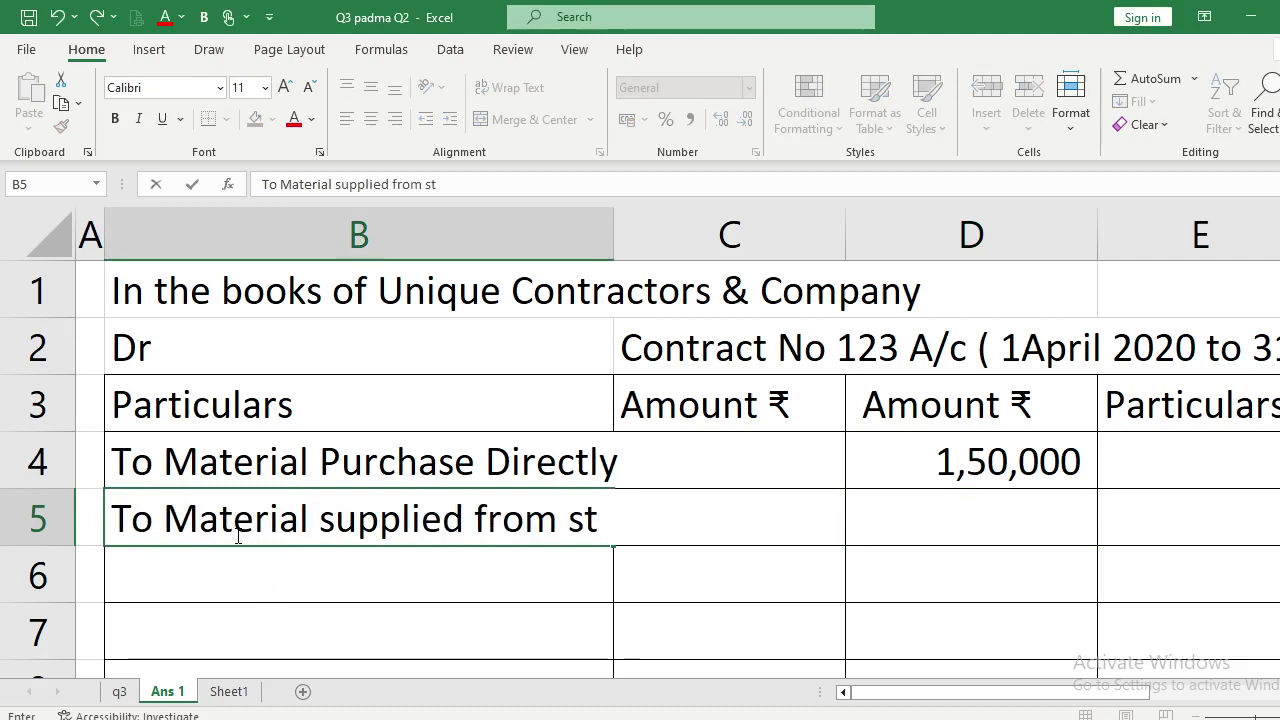
text(ores)
key(Return)
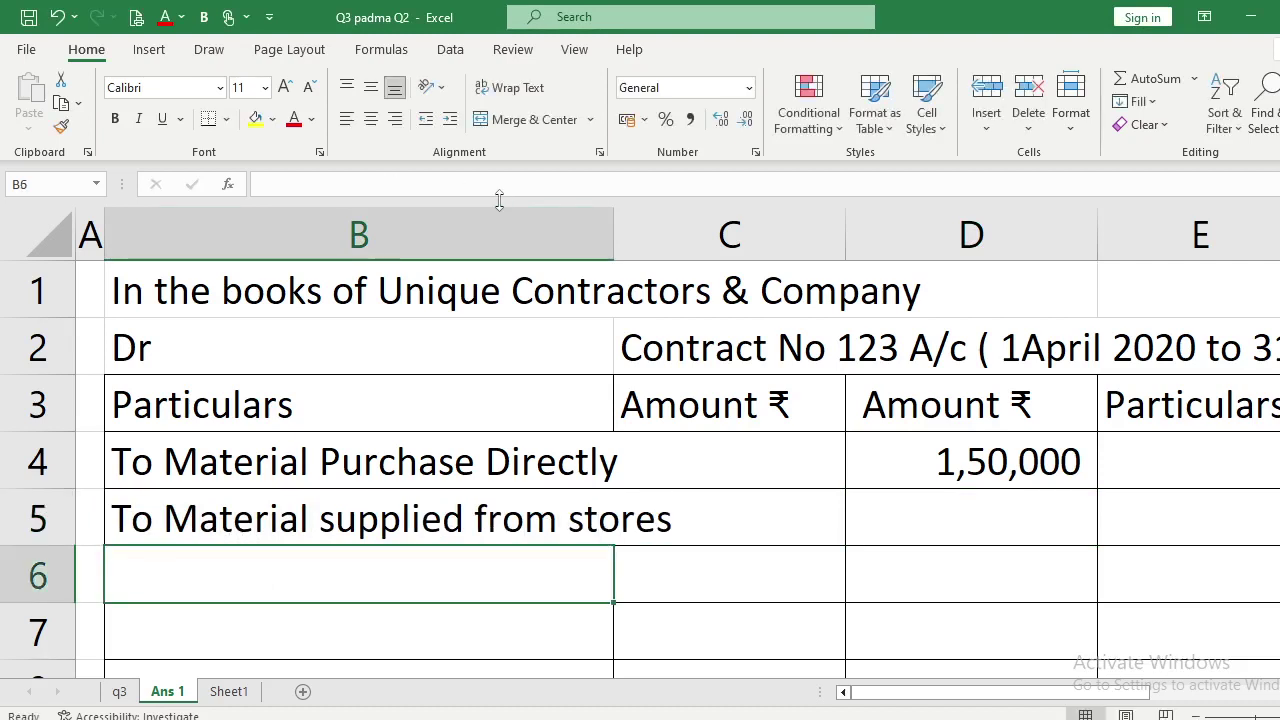
Widen column B so the B5 entry about material supplied from stores fits before column C.
right_click(610, 232)
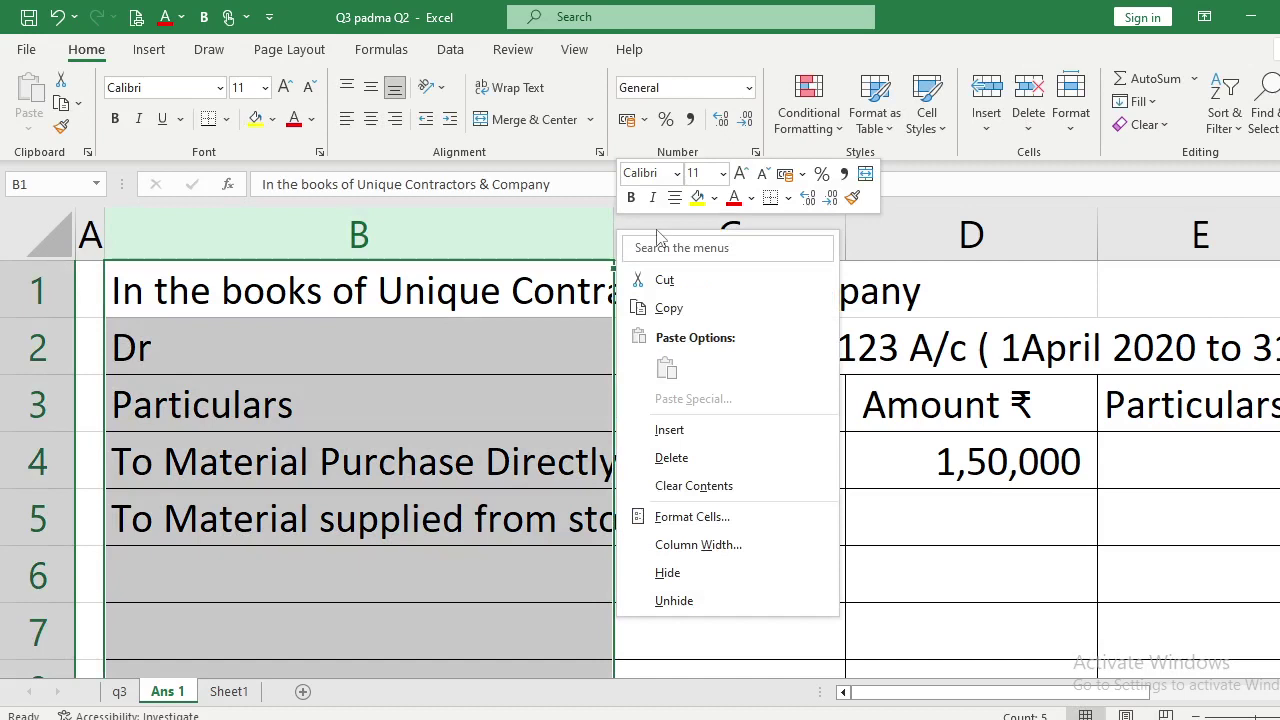
click(495, 428)
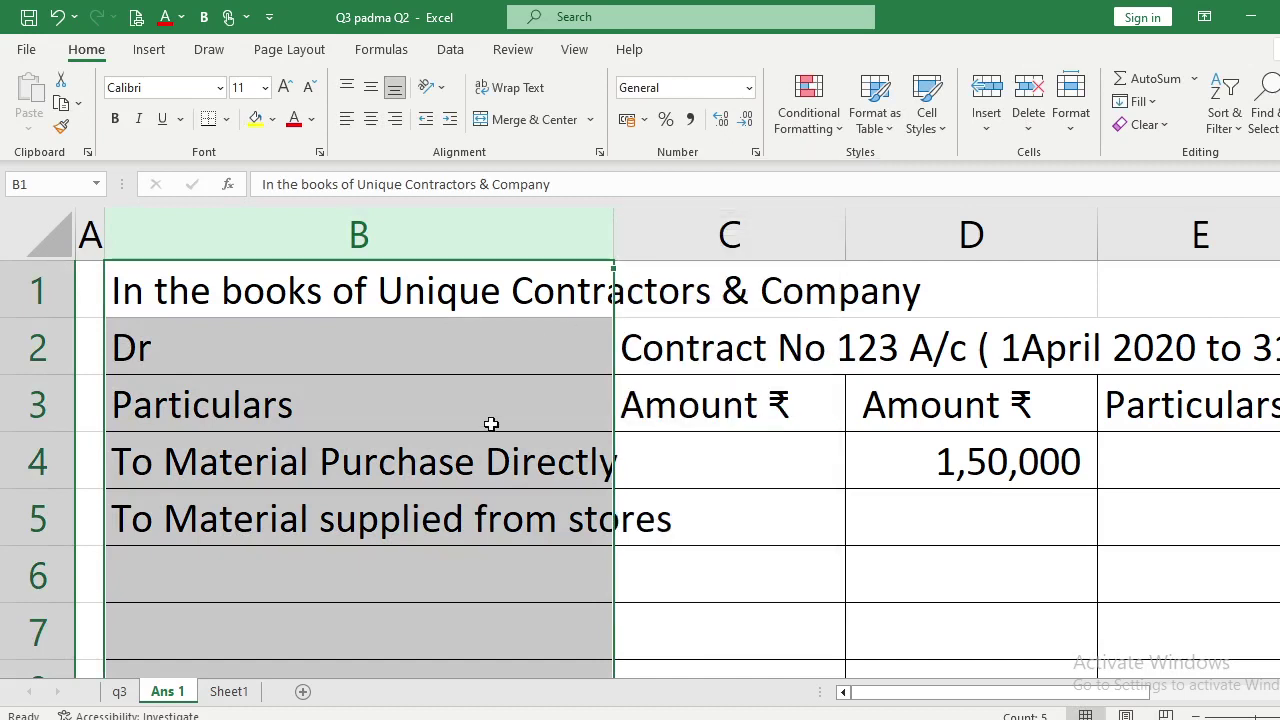
click(491, 405)
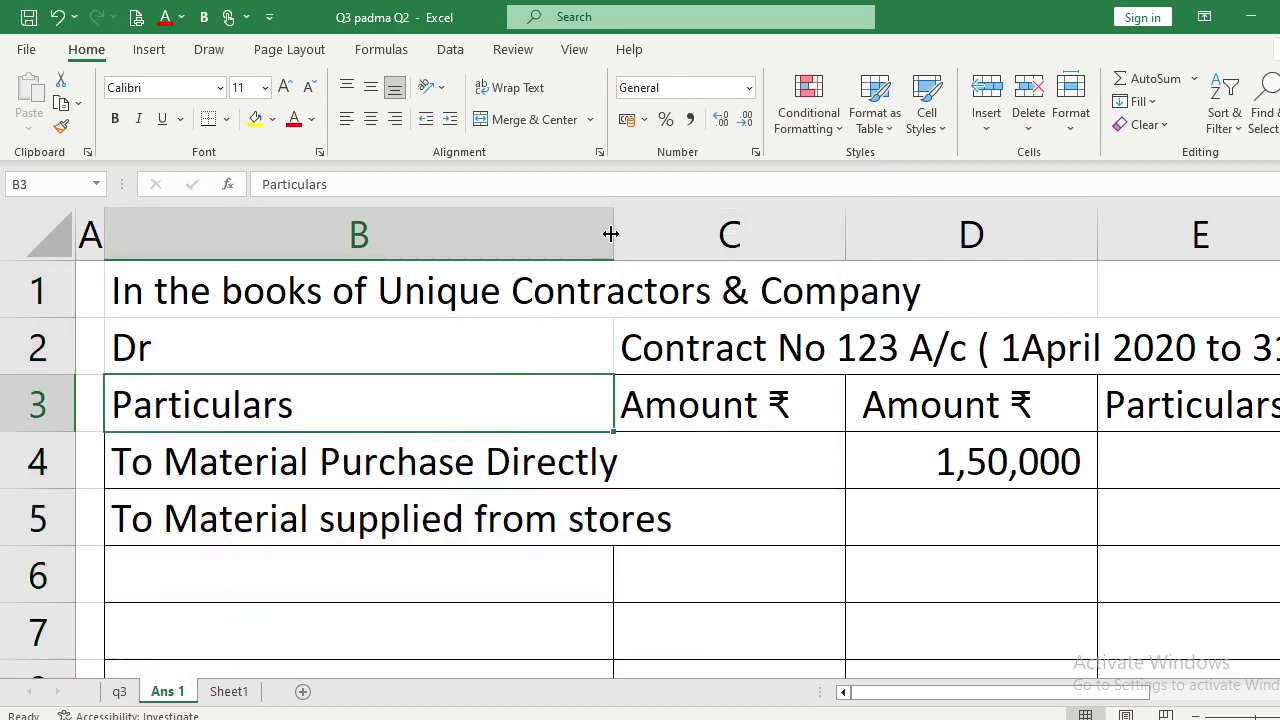
drag(614, 230, 679, 229)
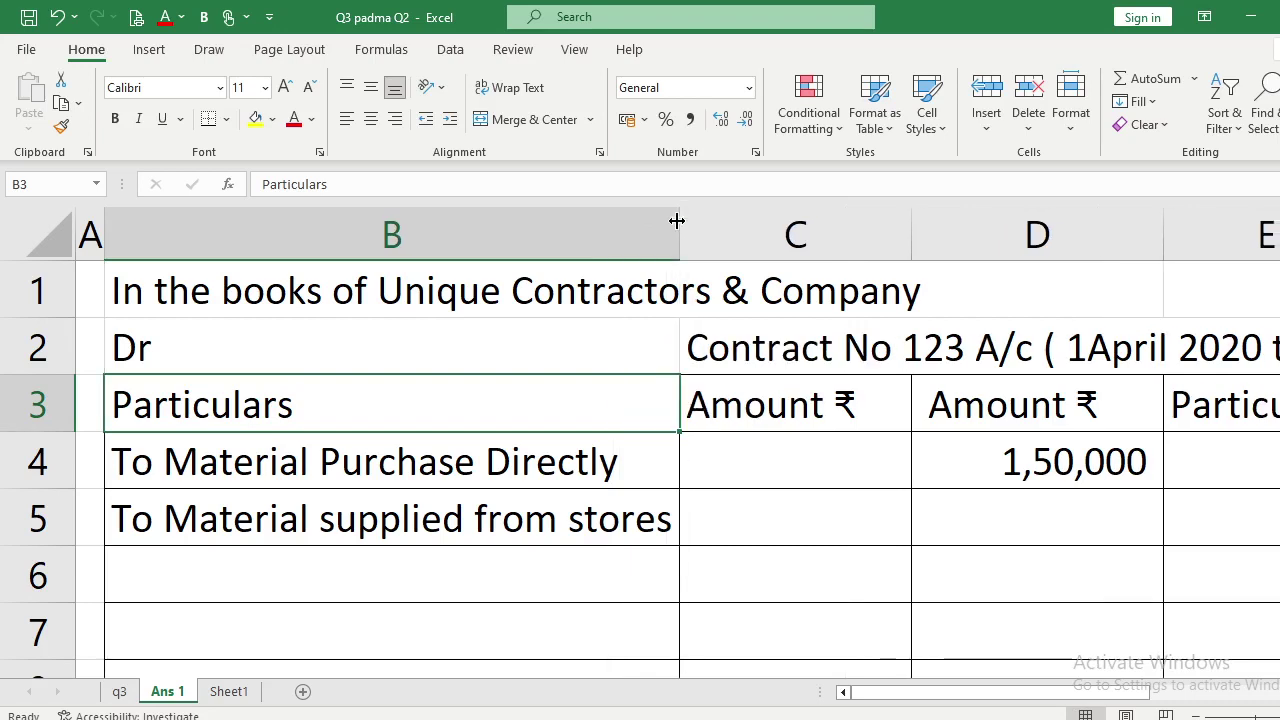
Enter 30000 in D5 as the debit amount for material supplied from stores.
click(1062, 498)
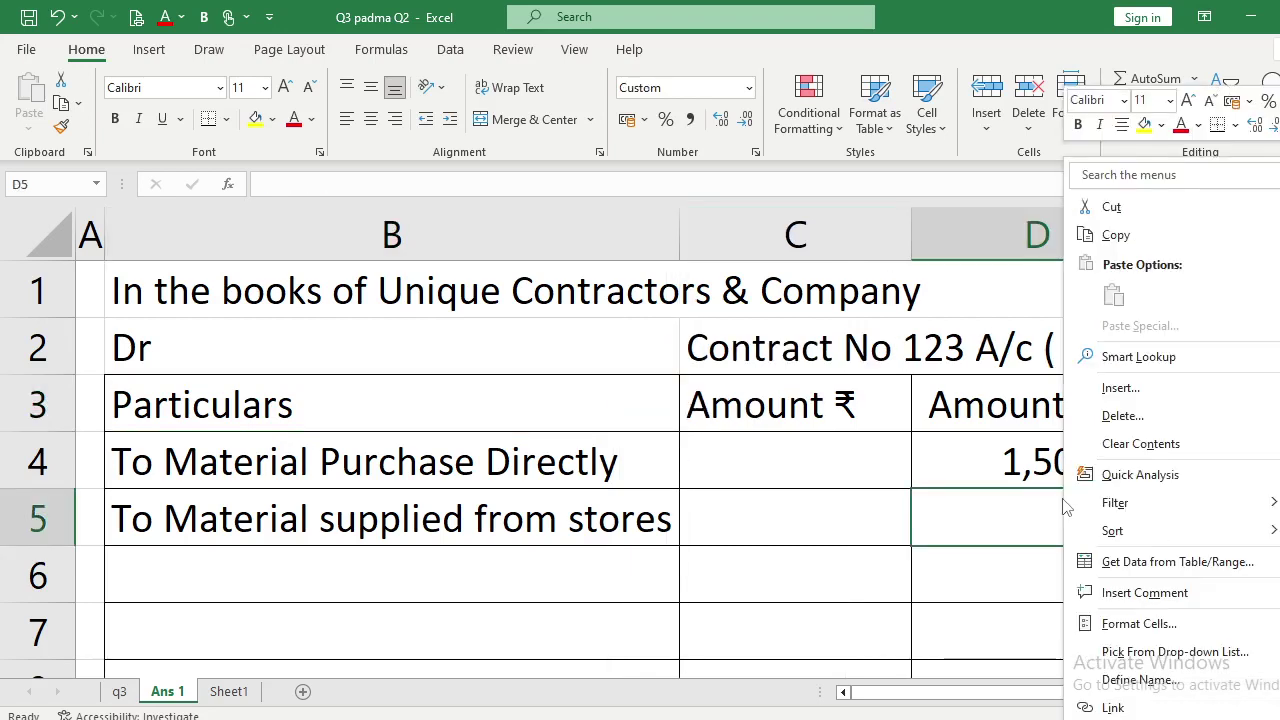
click(1062, 498)
text(30000)
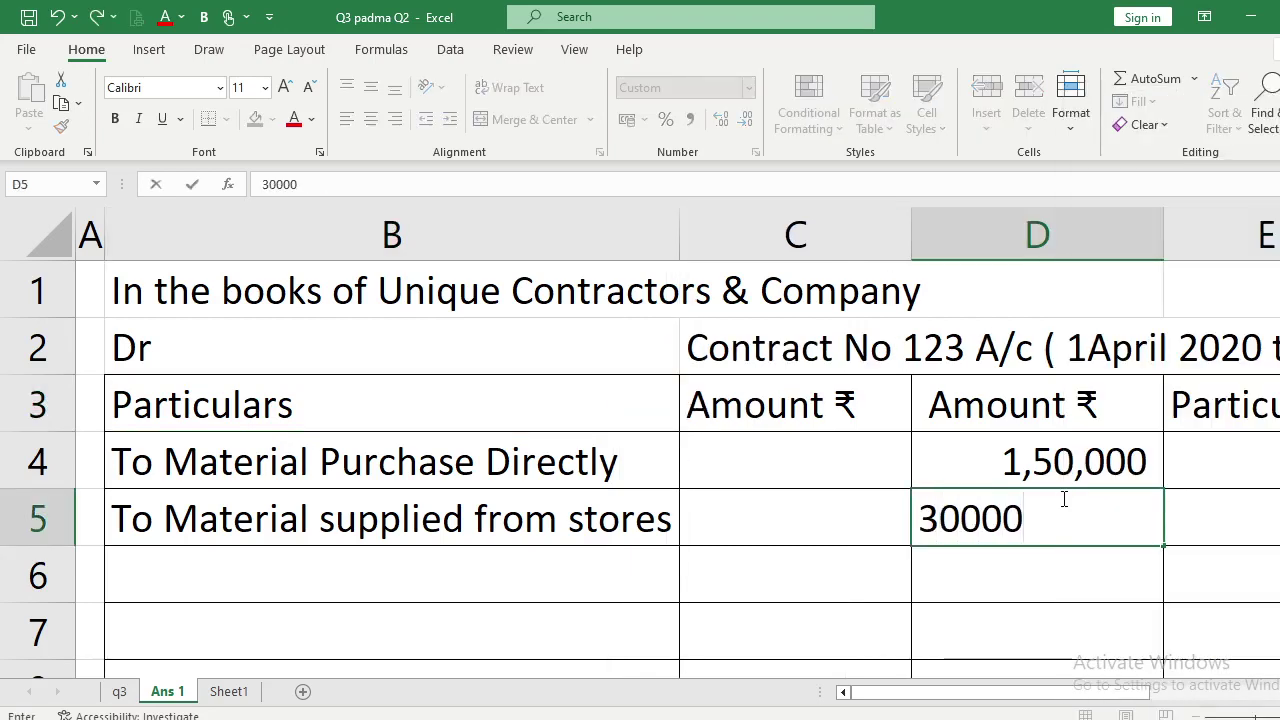
key(Return)
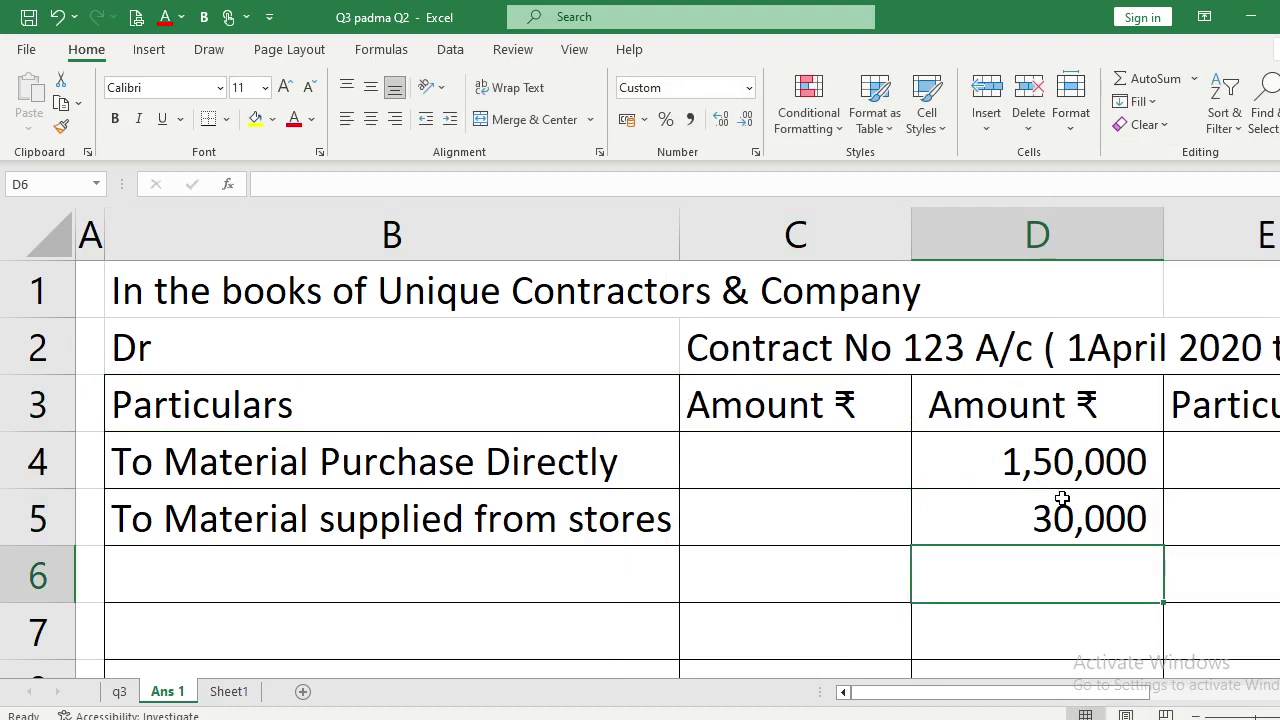
Check the returned material item in Q3.pdf and enter "By Material Returned to stores" in E4 on the credit side.
key(alt+Tab)
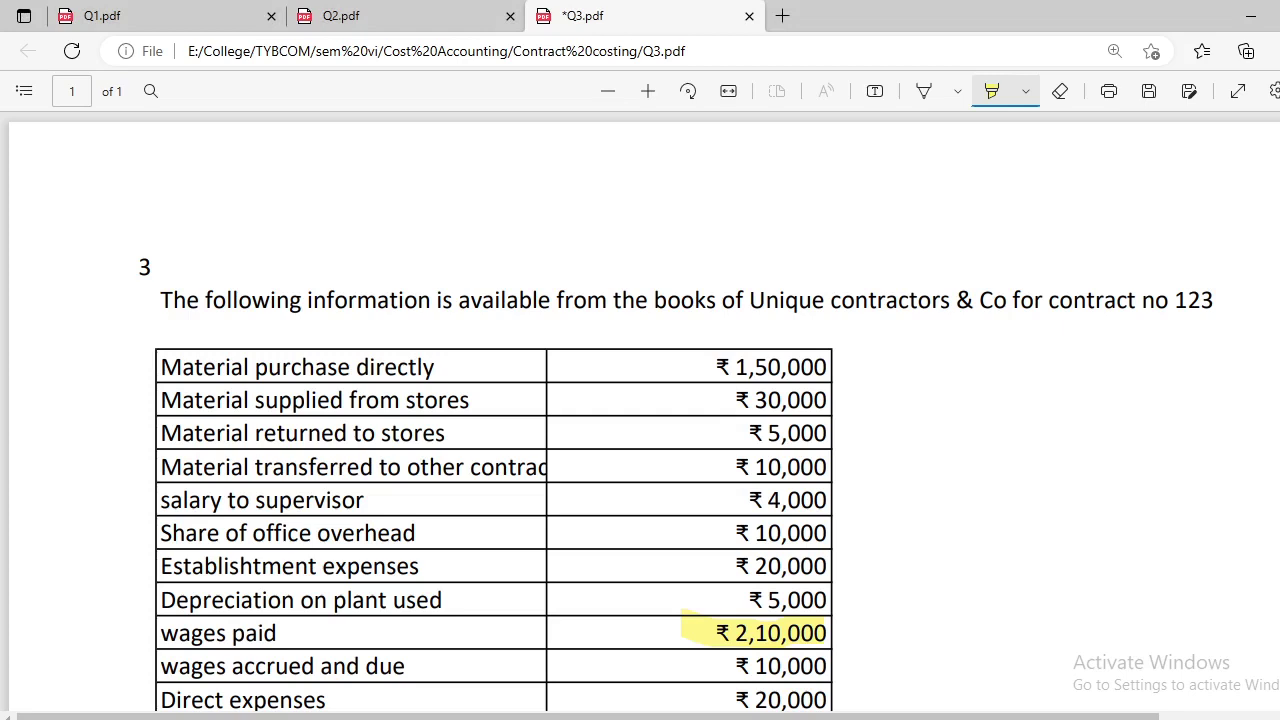
key(alt+Tab)
click(1199, 478)
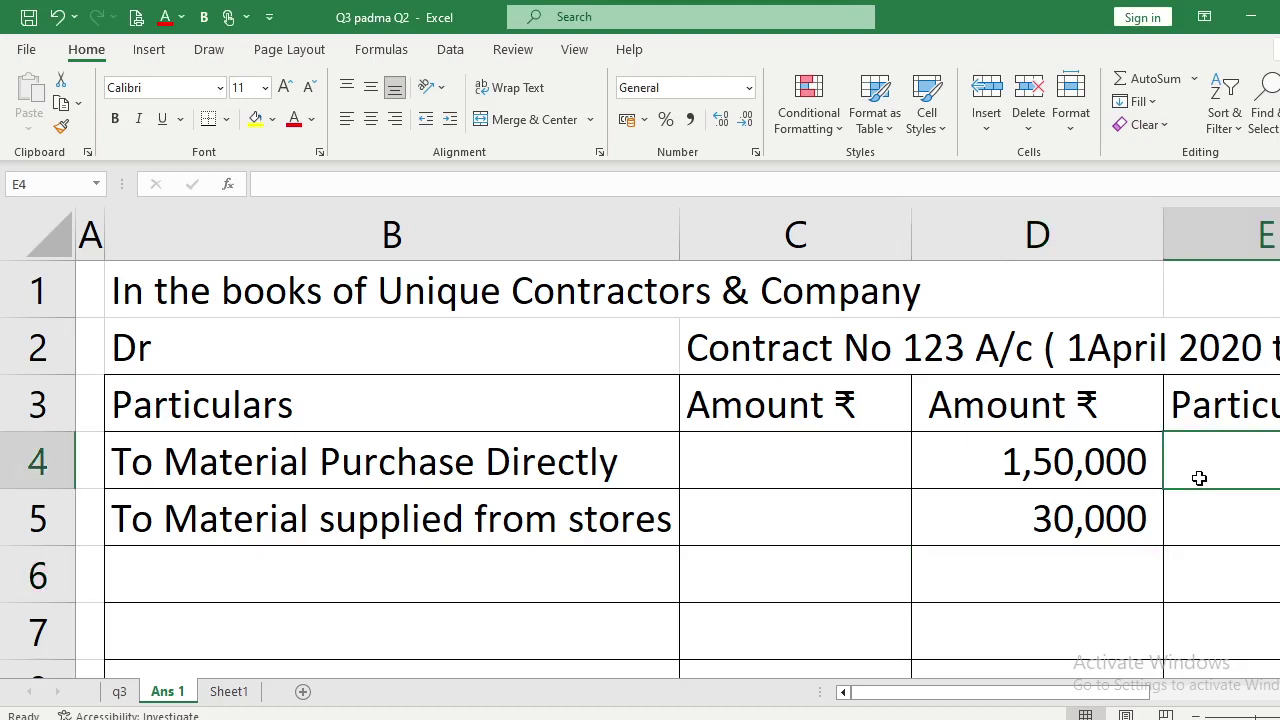
scroll(1199, 478, right, 3)
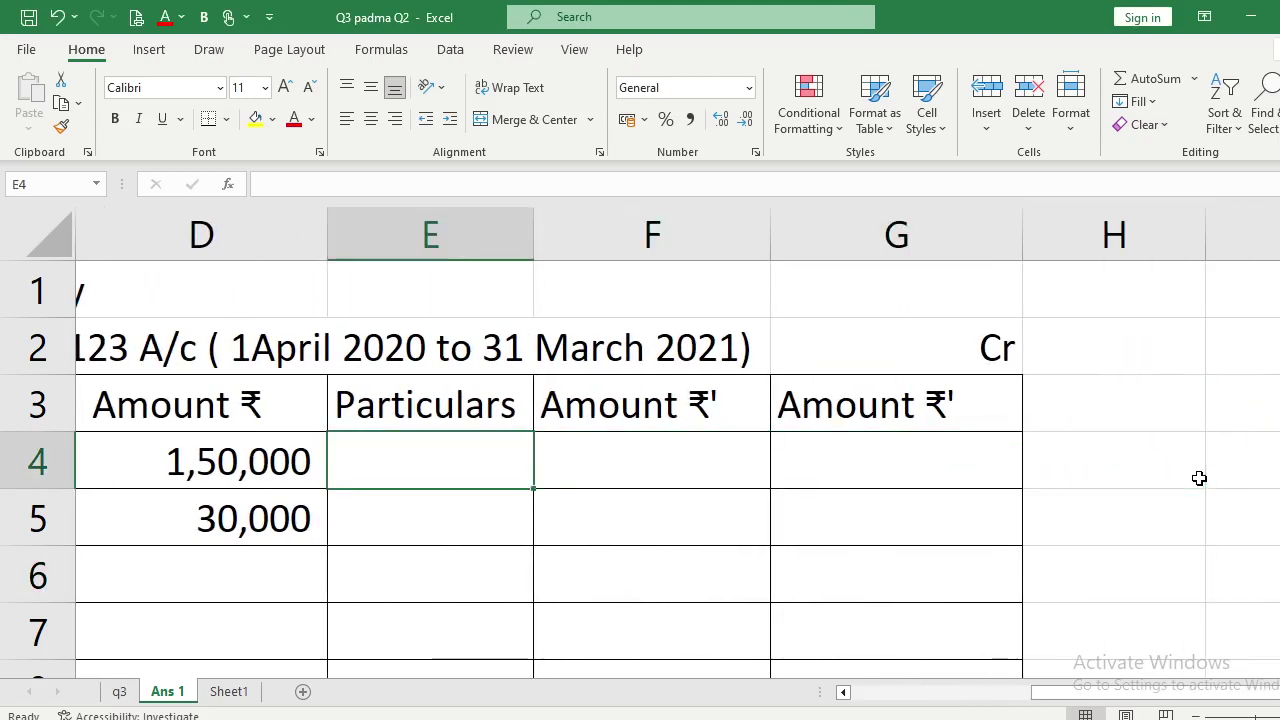
text(By Ma)
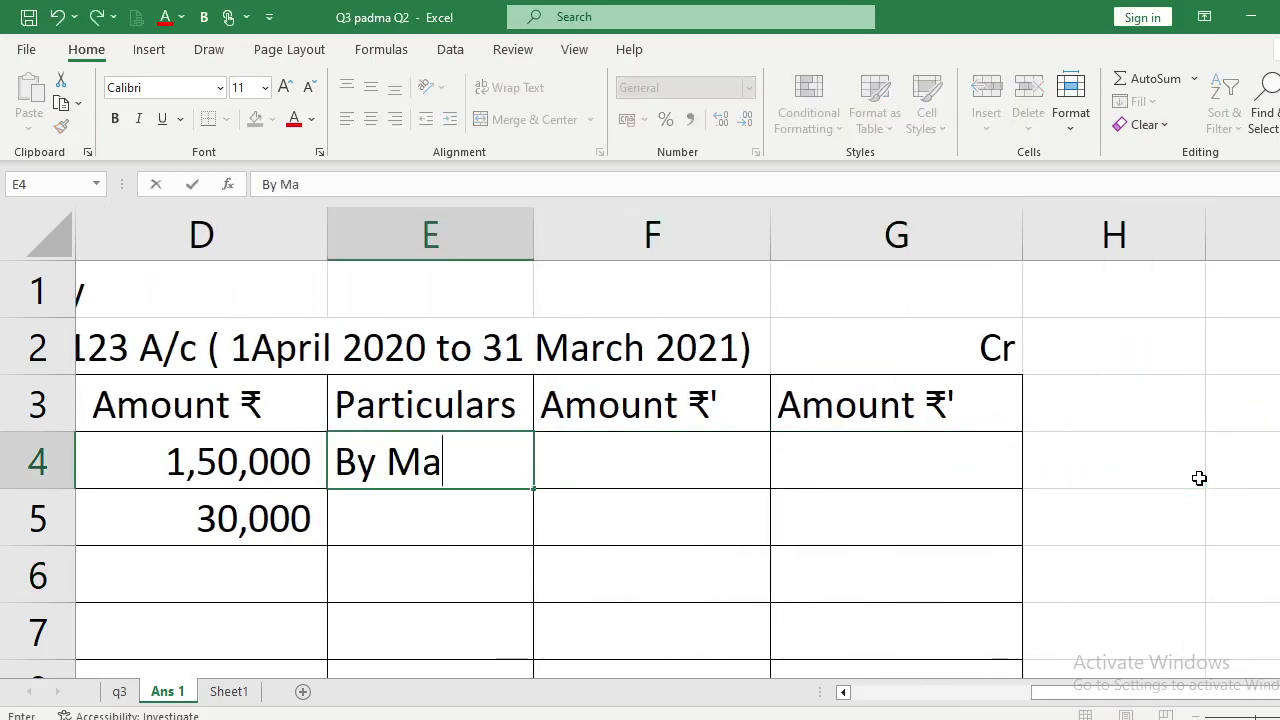
text(terial Ret)
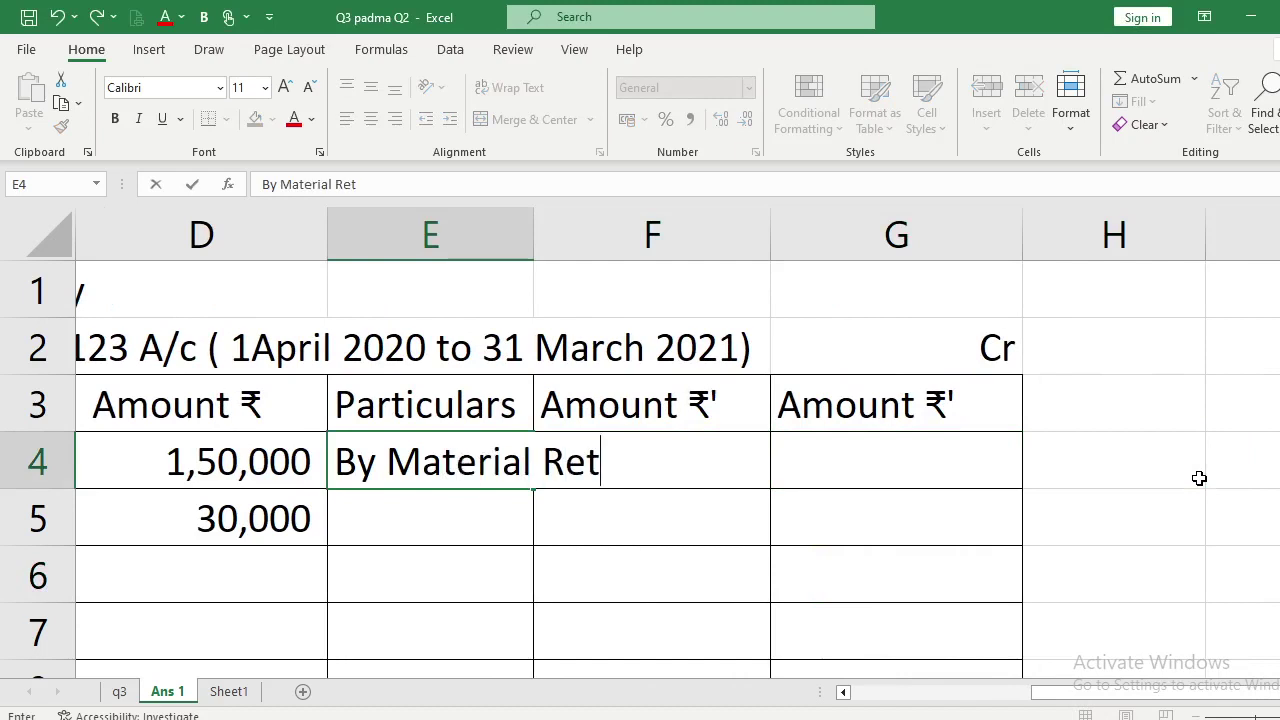
text(urned to st)
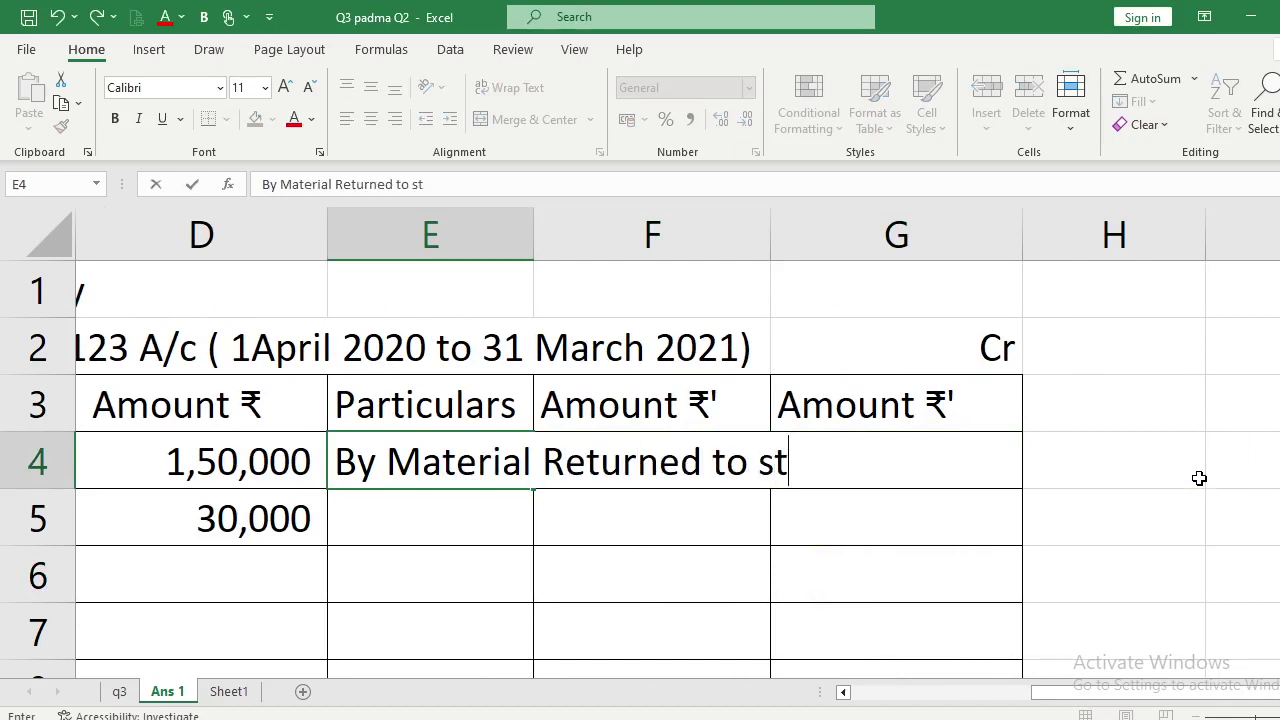
text(ores)
key(Return)
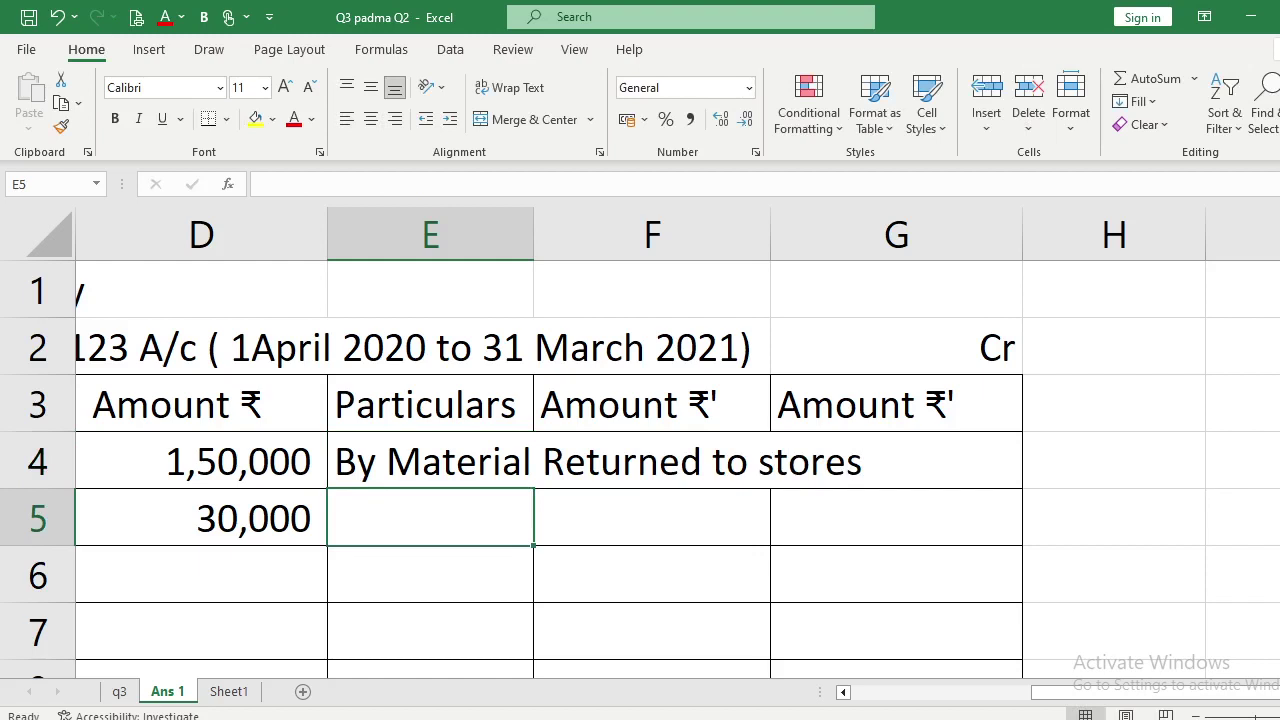
Widen column E so the E4 entry about material returned to stores fits before column F.
right_click(532, 233)
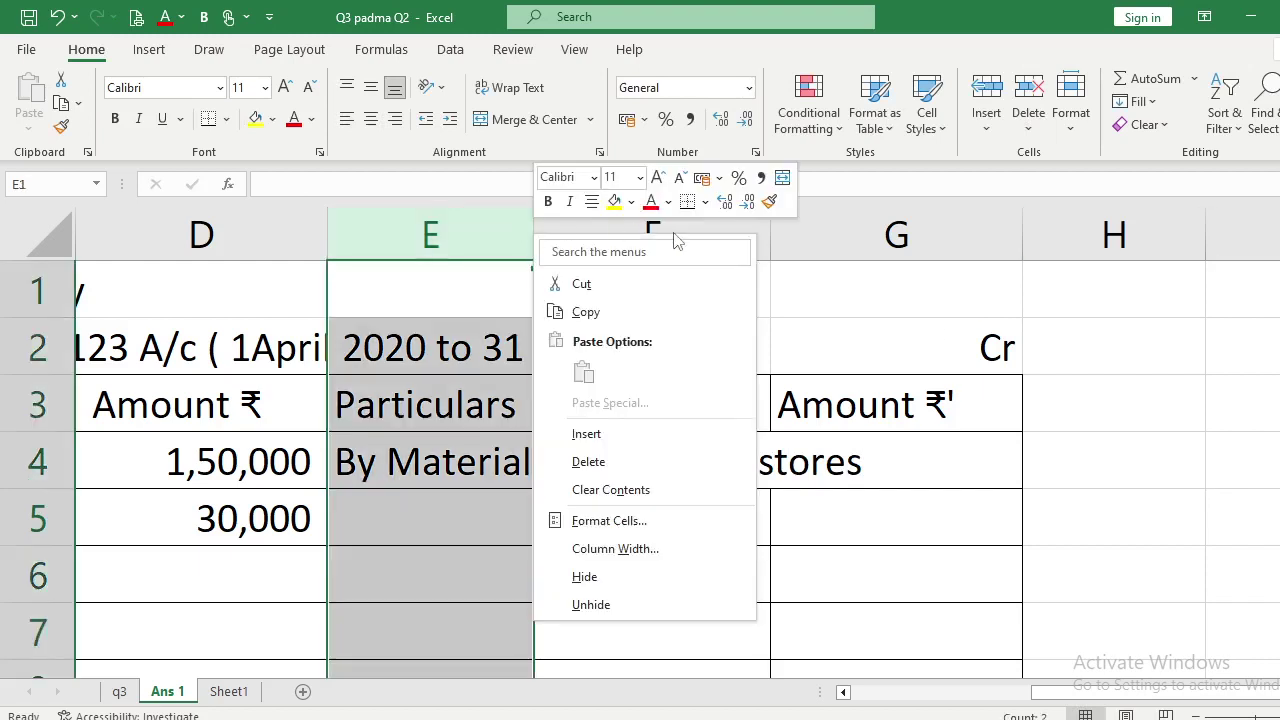
key(Escape)
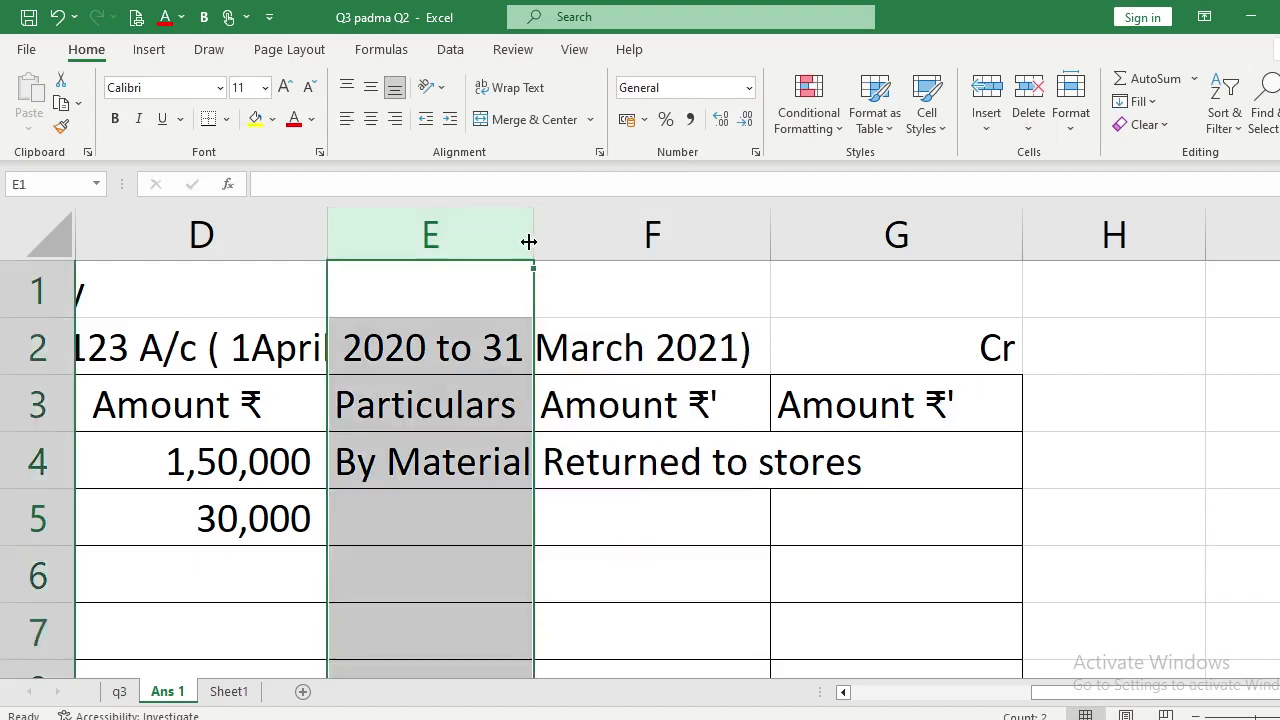
drag(534, 234, 861, 216)
Enter 5000 in G4 as the credit amount for material returned to stores.
click(1209, 467)
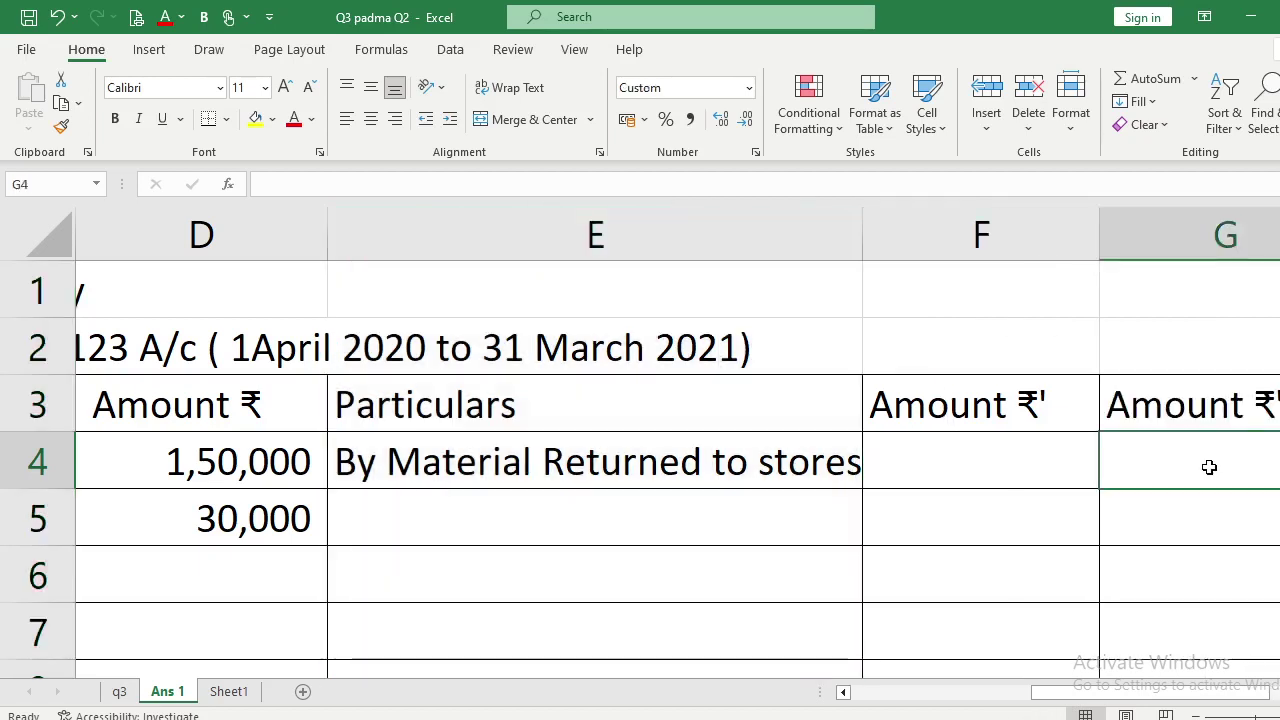
text(50000)
key(Return)
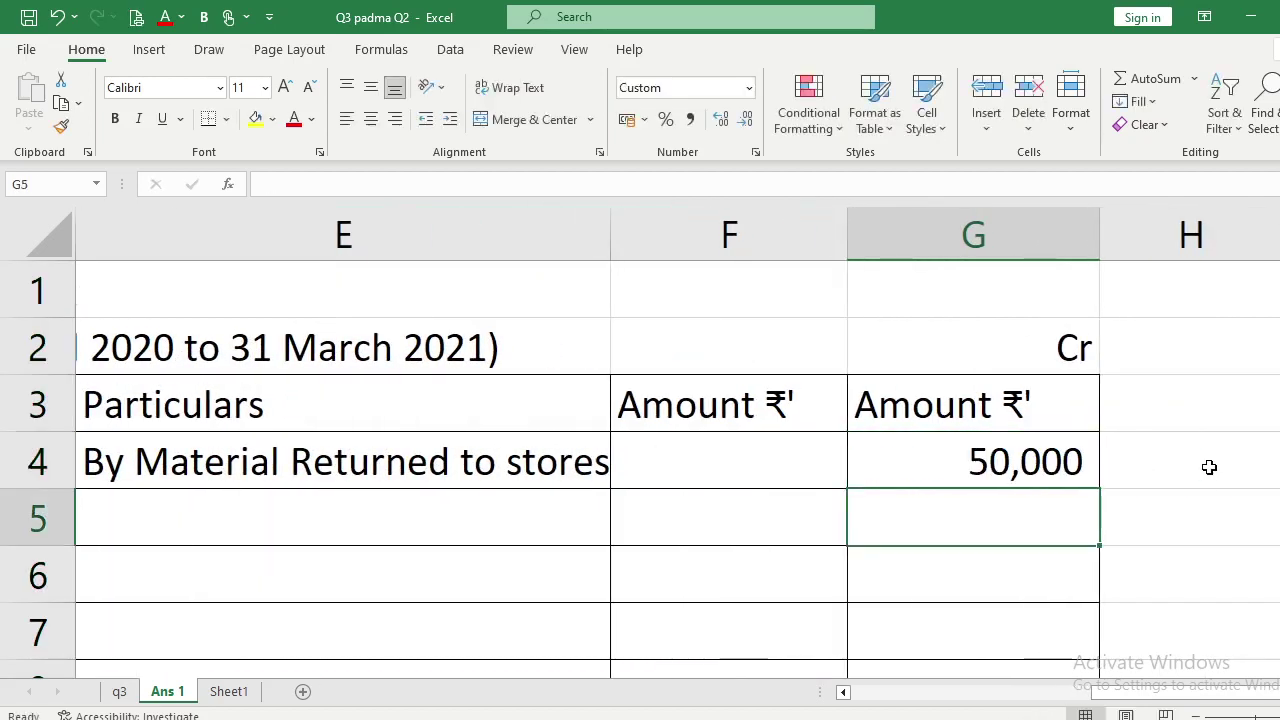
key(Up)
text(5000)
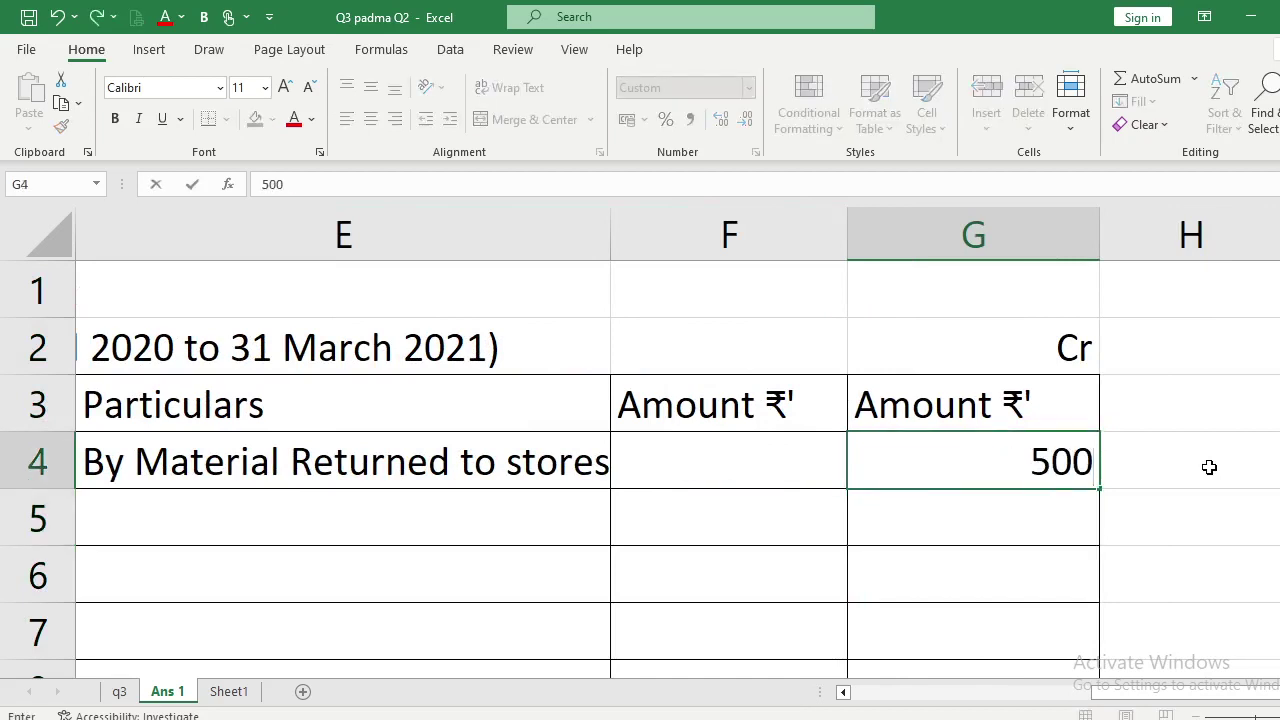
key(Return)
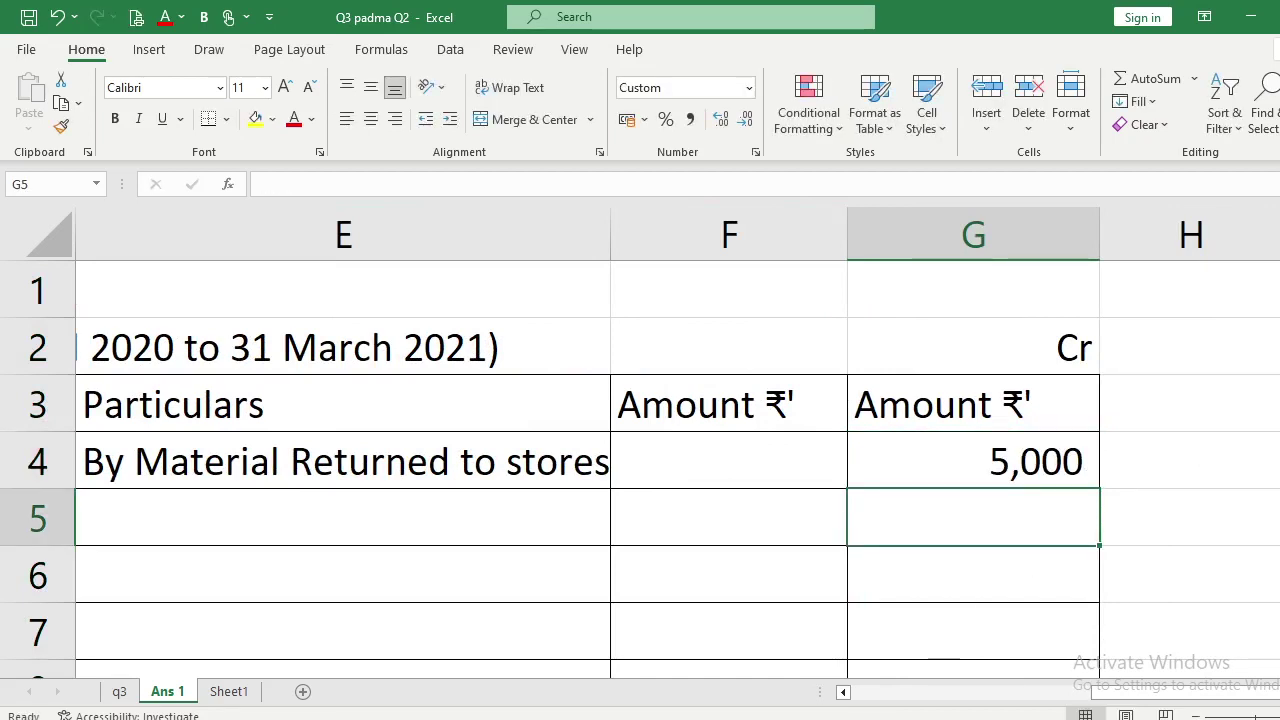
Check the next item in Q3.pdf and enter "By Material transfer to other contract" in E5 on the credit side.
key(alt+Tab)
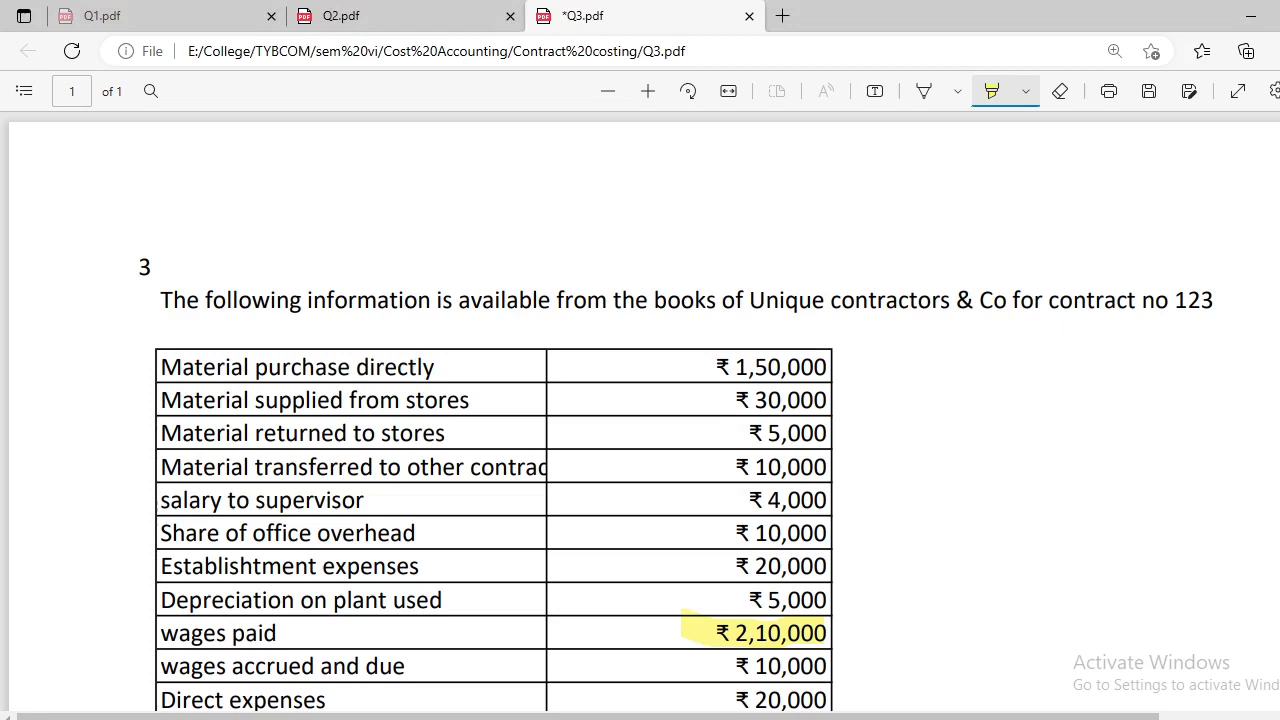
key(alt+Tab)
click(313, 524)
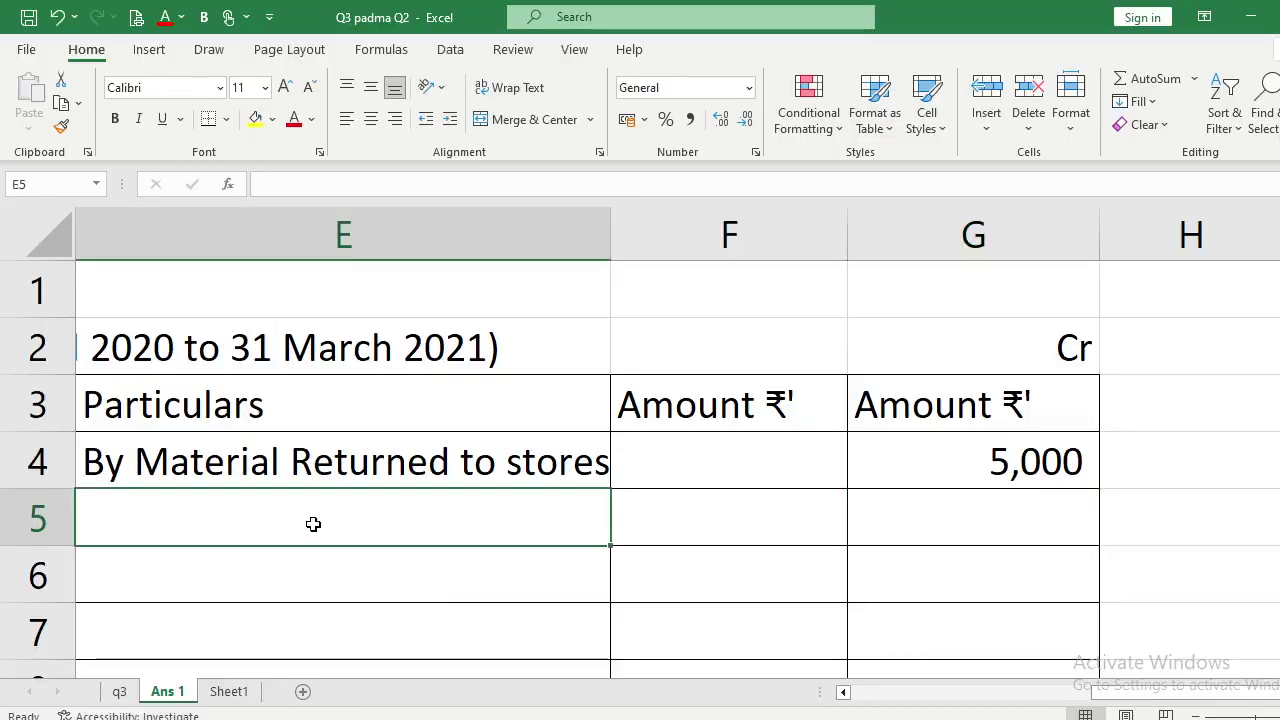
scroll(313, 524, left, 3)
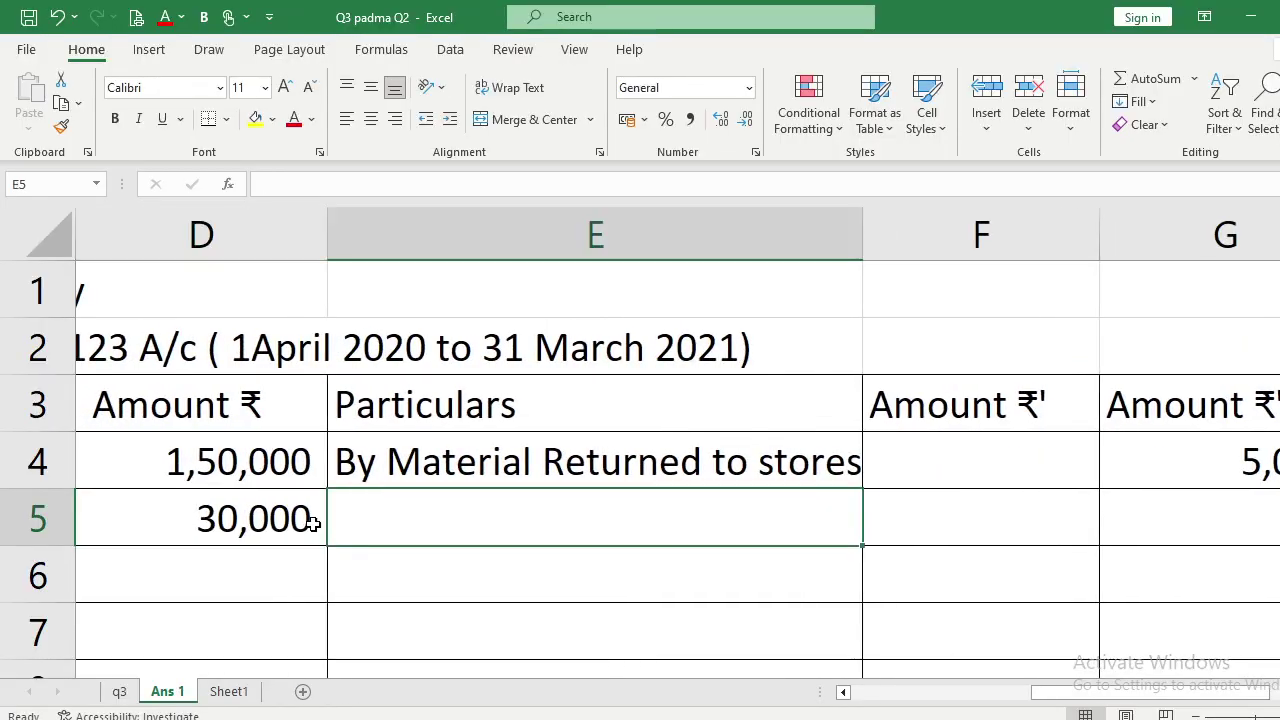
text(By Mat)
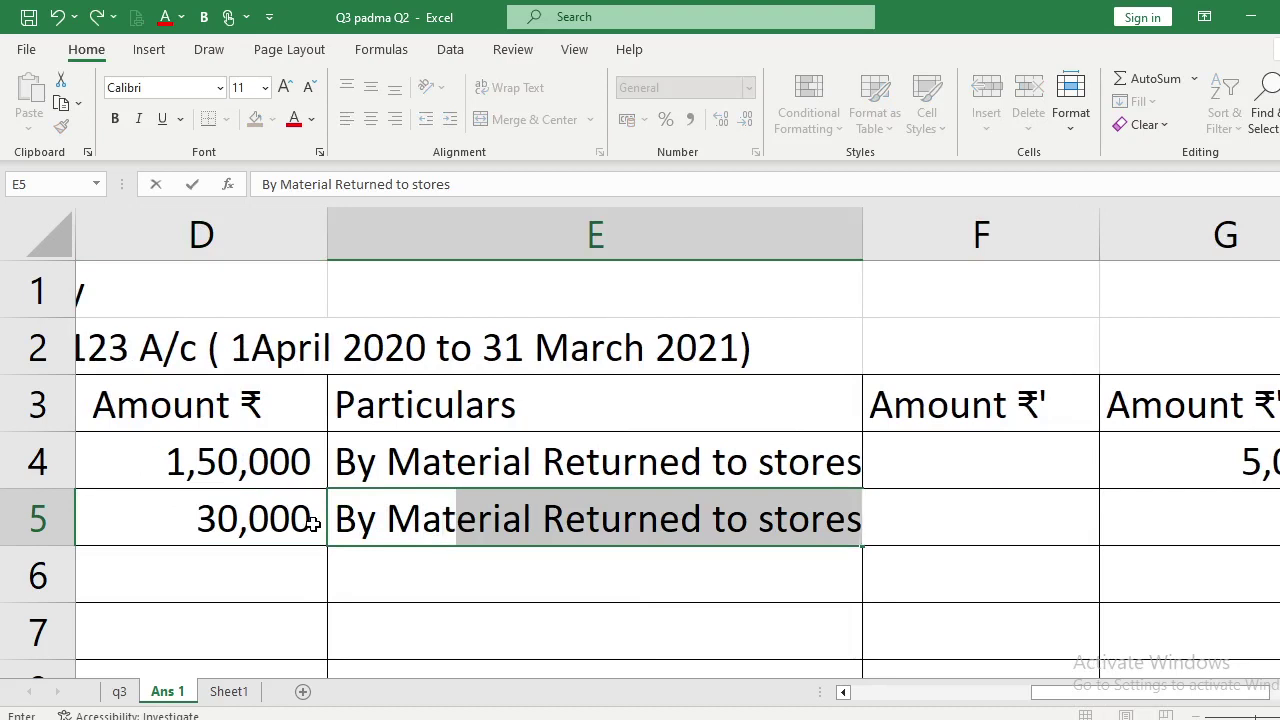
text(erial transfer)
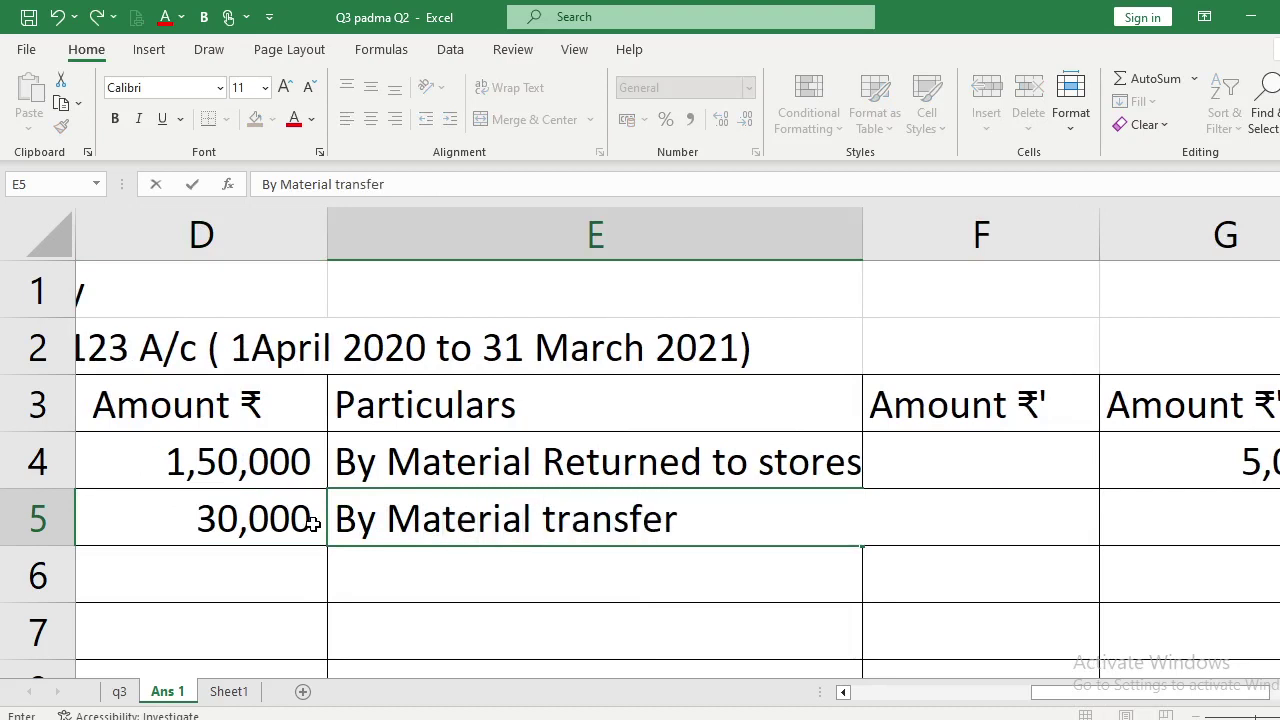
text( to other contr)
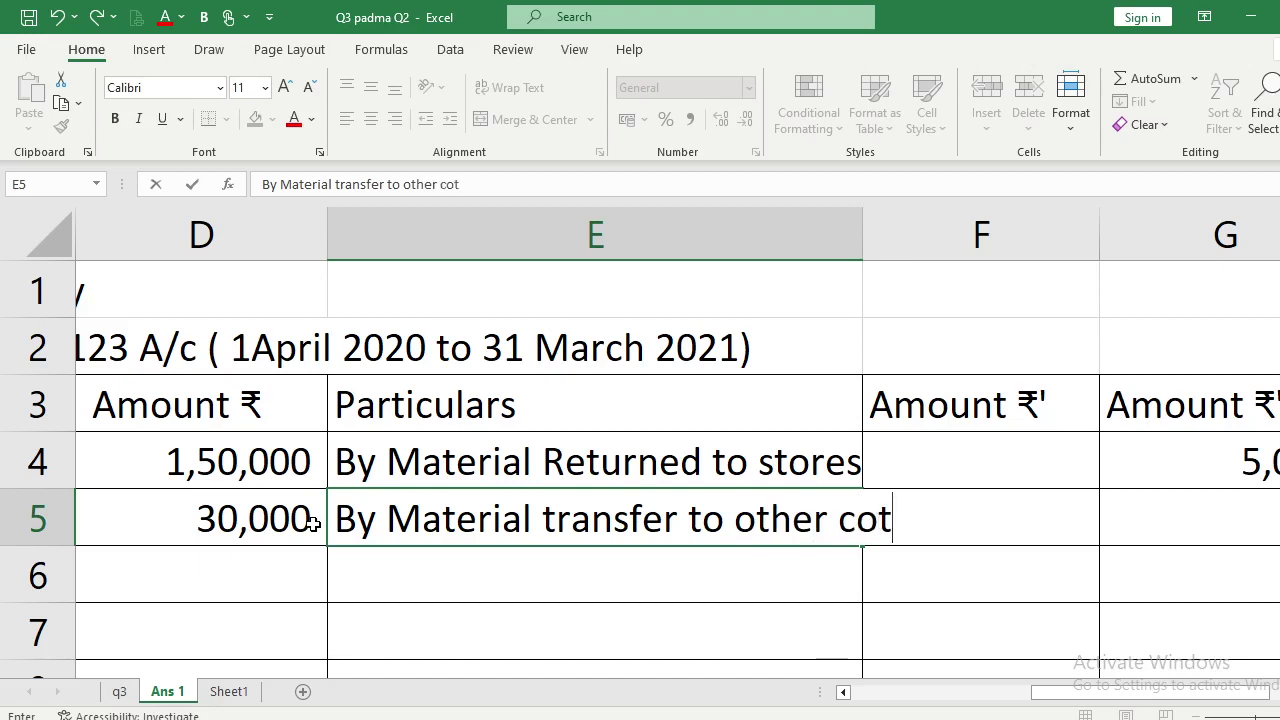
key(BackSpace)
key(BackSpace)
text(ntract)
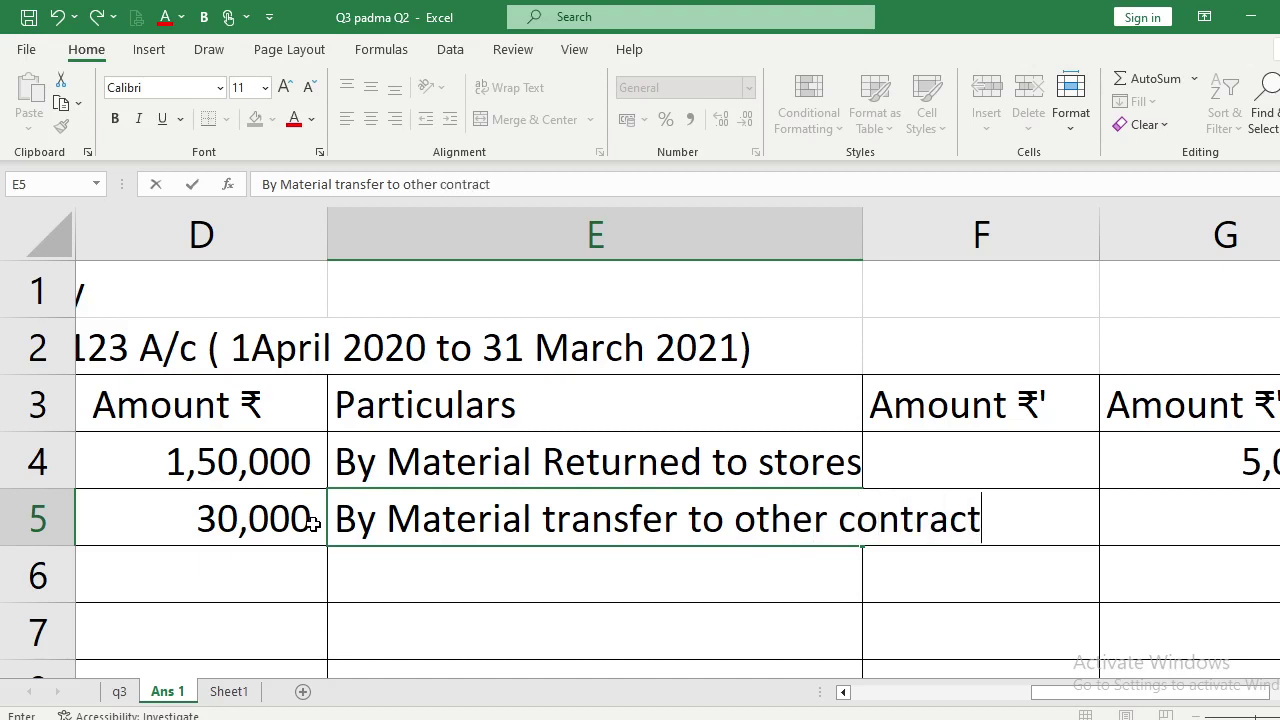
key(Return)
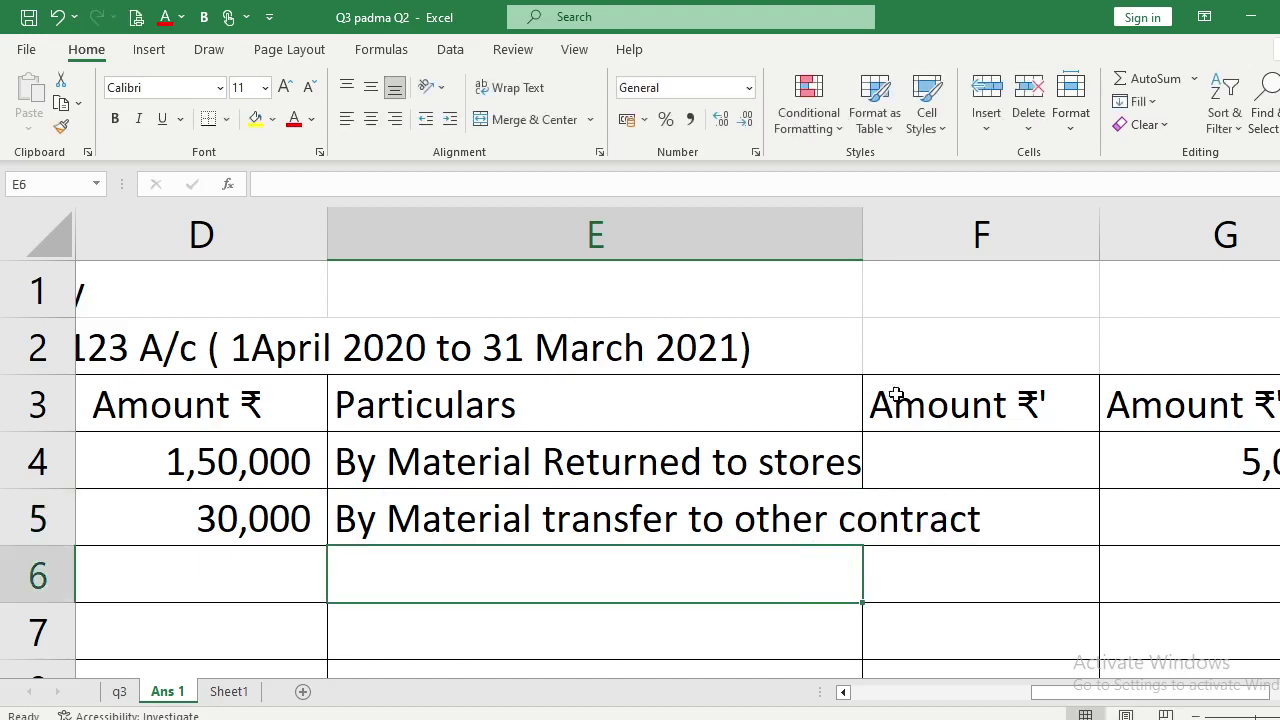
Enter 10000 in G5 for the material transfer and widen column E so the E5 text fits.
click(1147, 523)
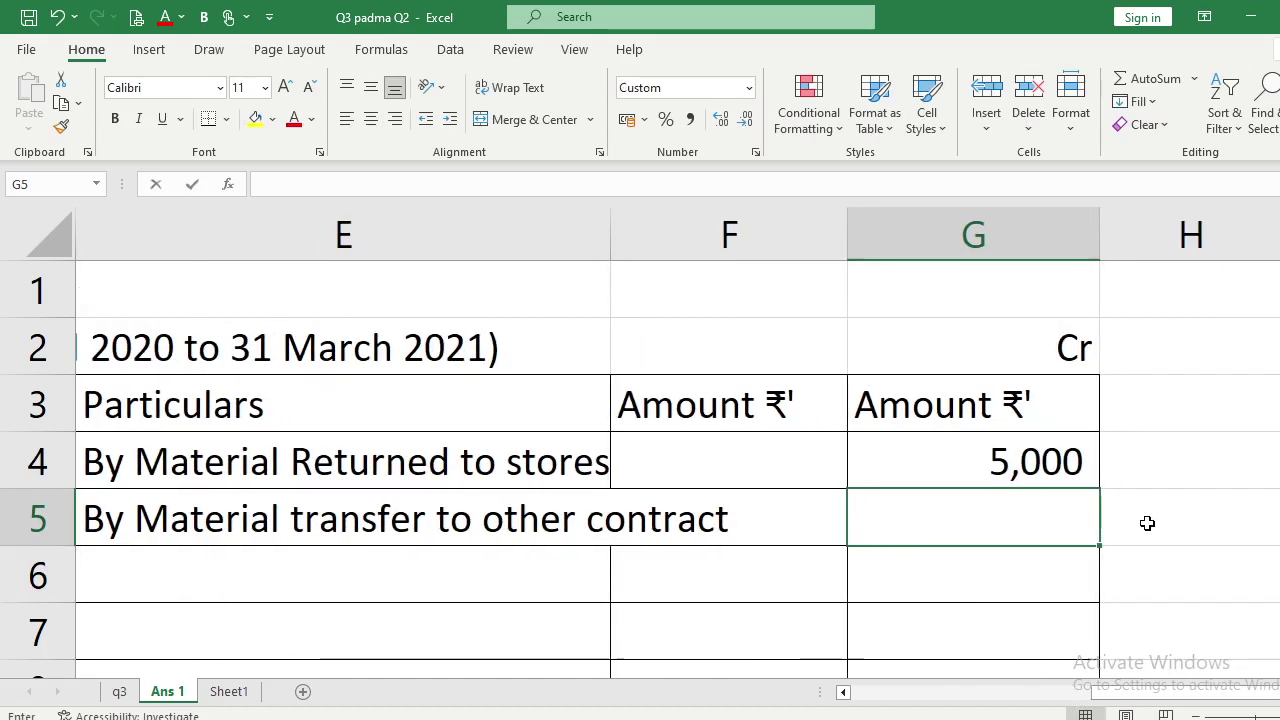
text(10000)
key(Return)
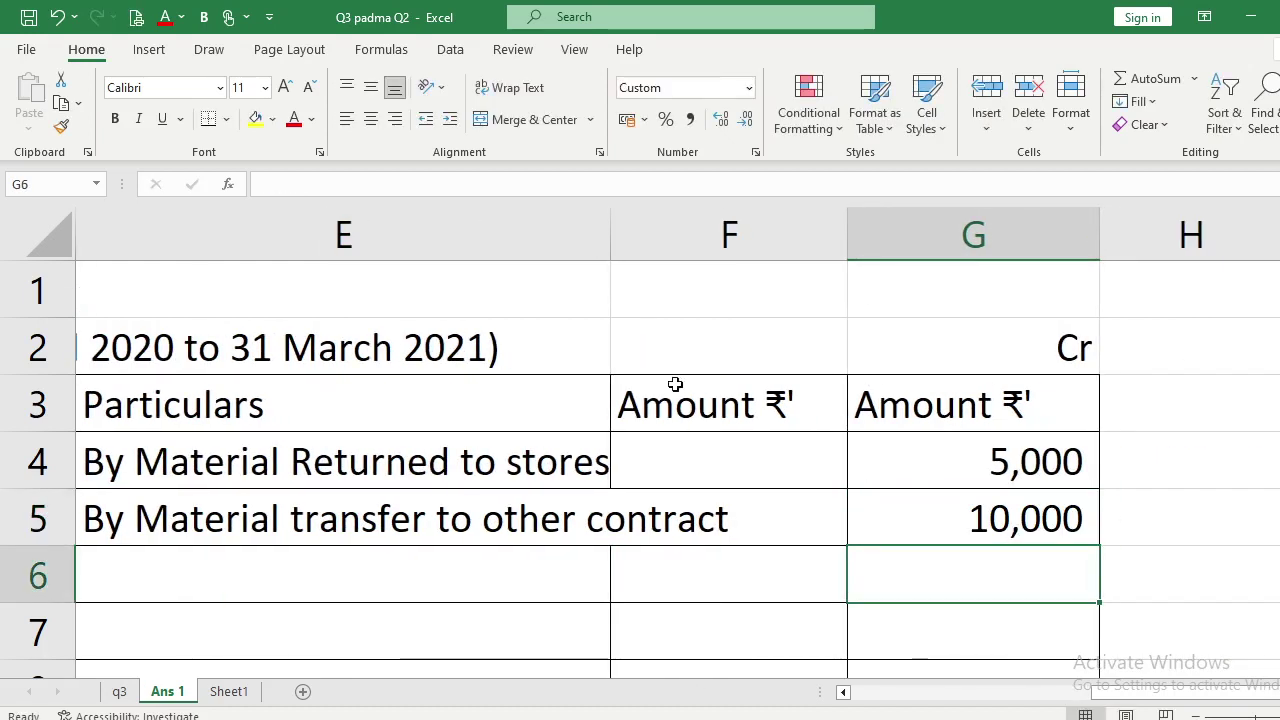
drag(611, 232, 734, 229)
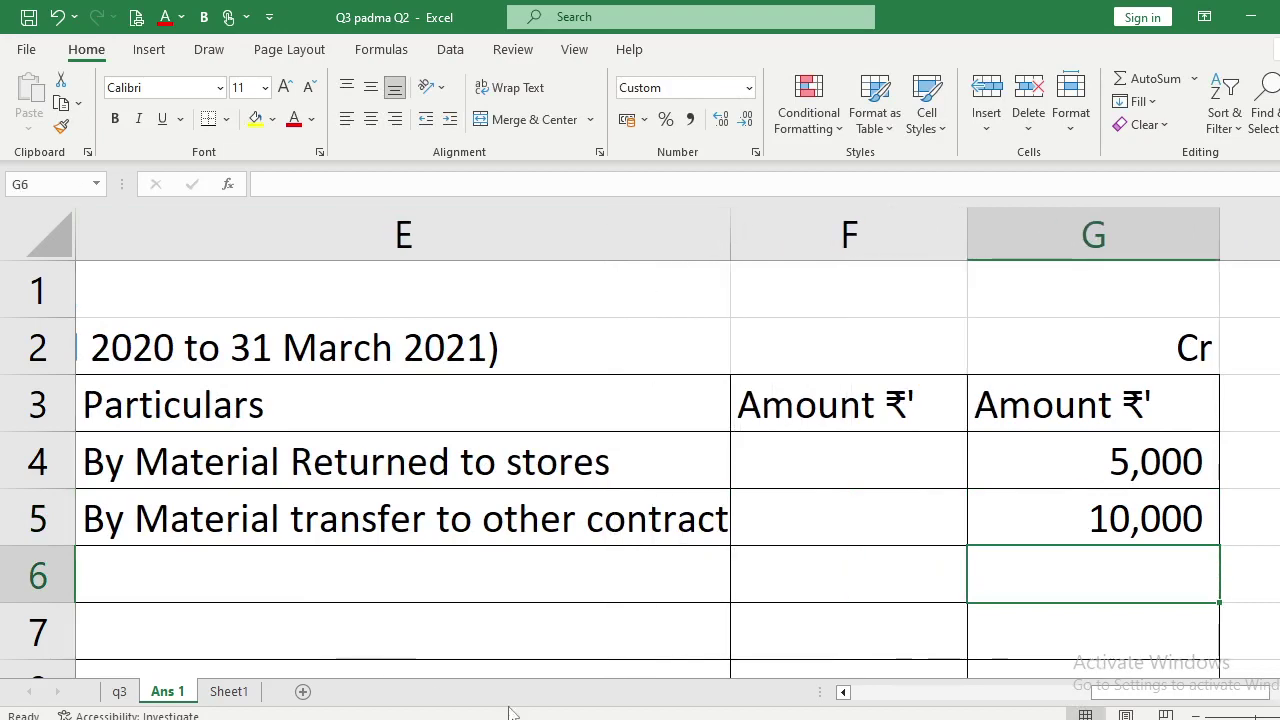
Check the next item in Q3.pdf and enter "To salary to supervisor" in B6 on the debit side.
key(alt+Tab)
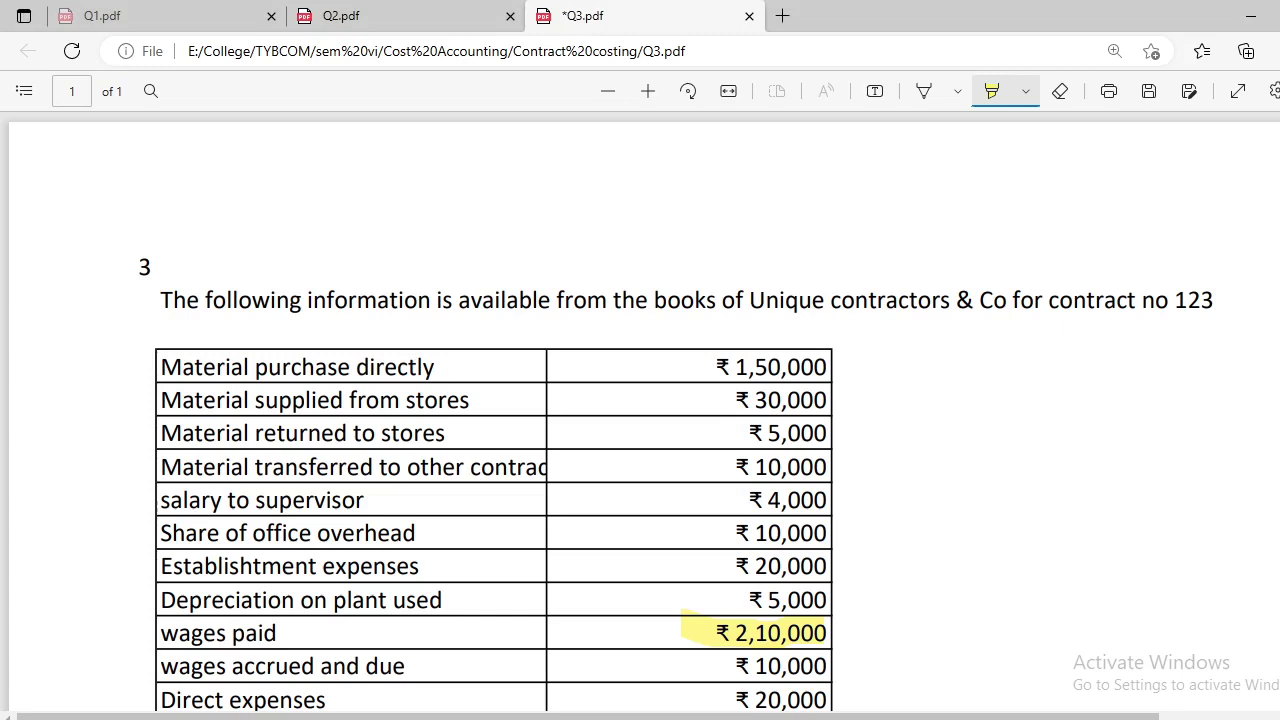
key(alt+Tab)
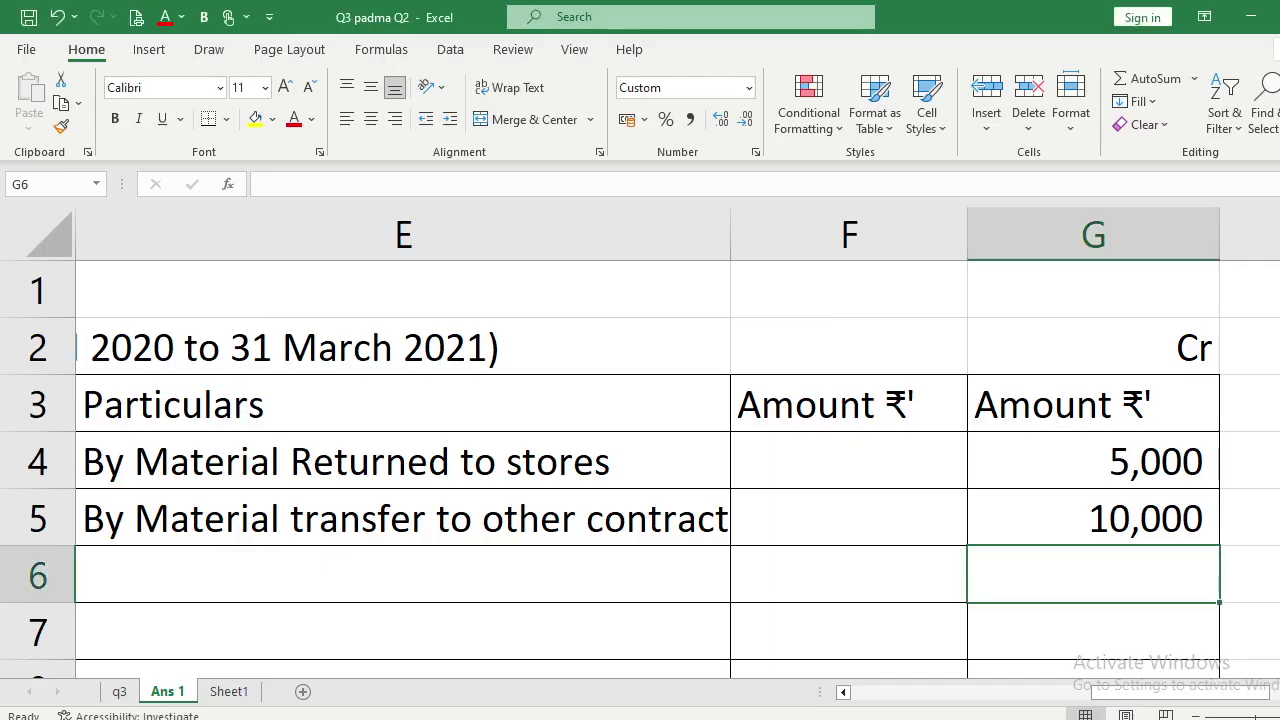
click(383, 601)
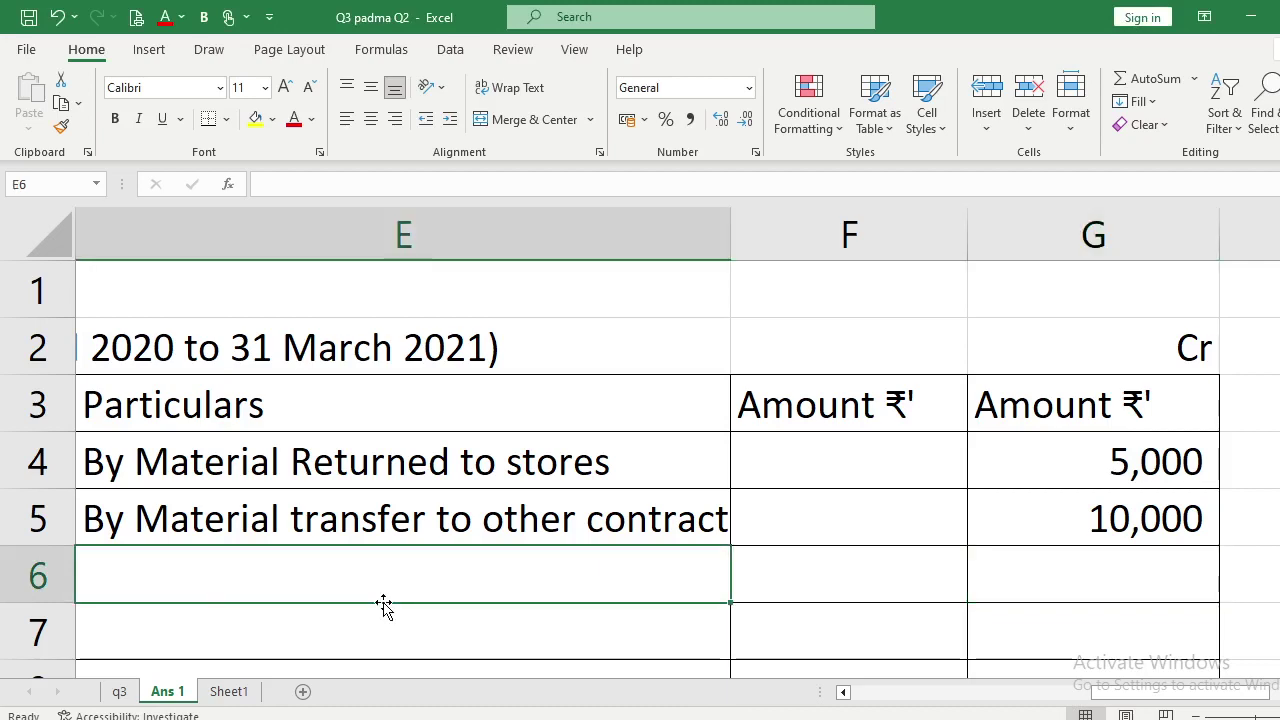
scroll(383, 601, left, 5)
click(383, 601)
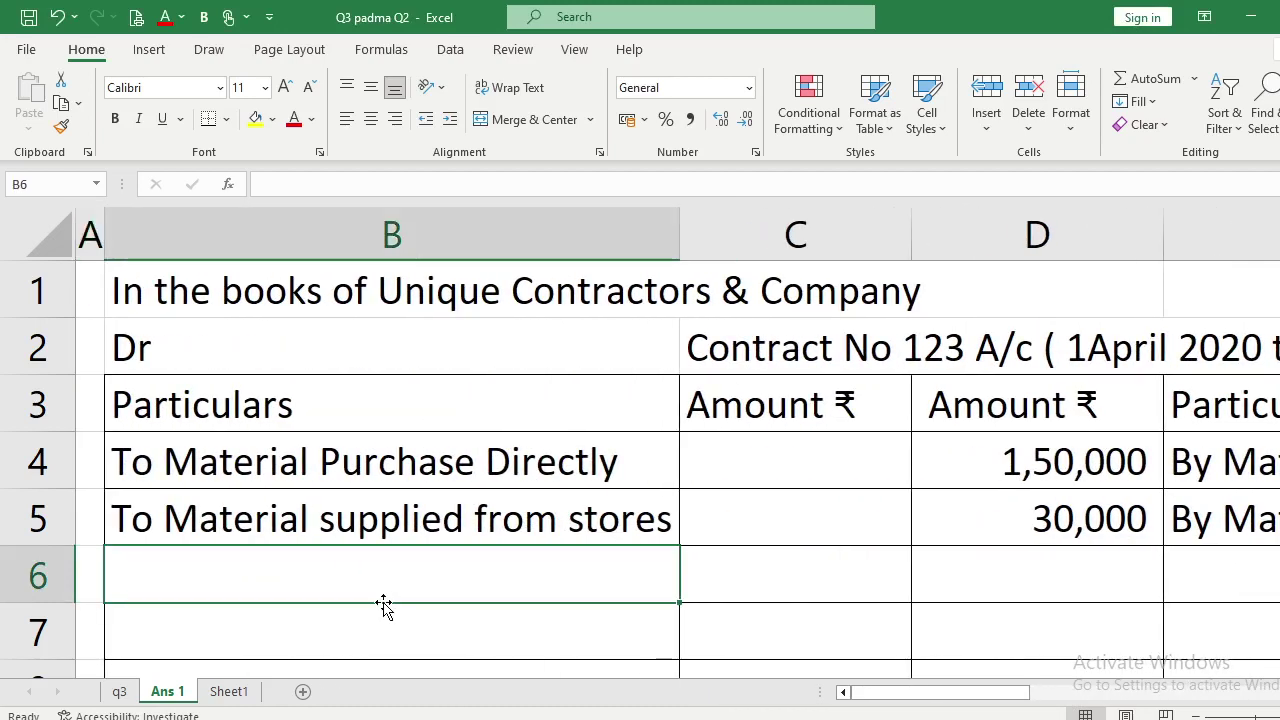
text(To salr)
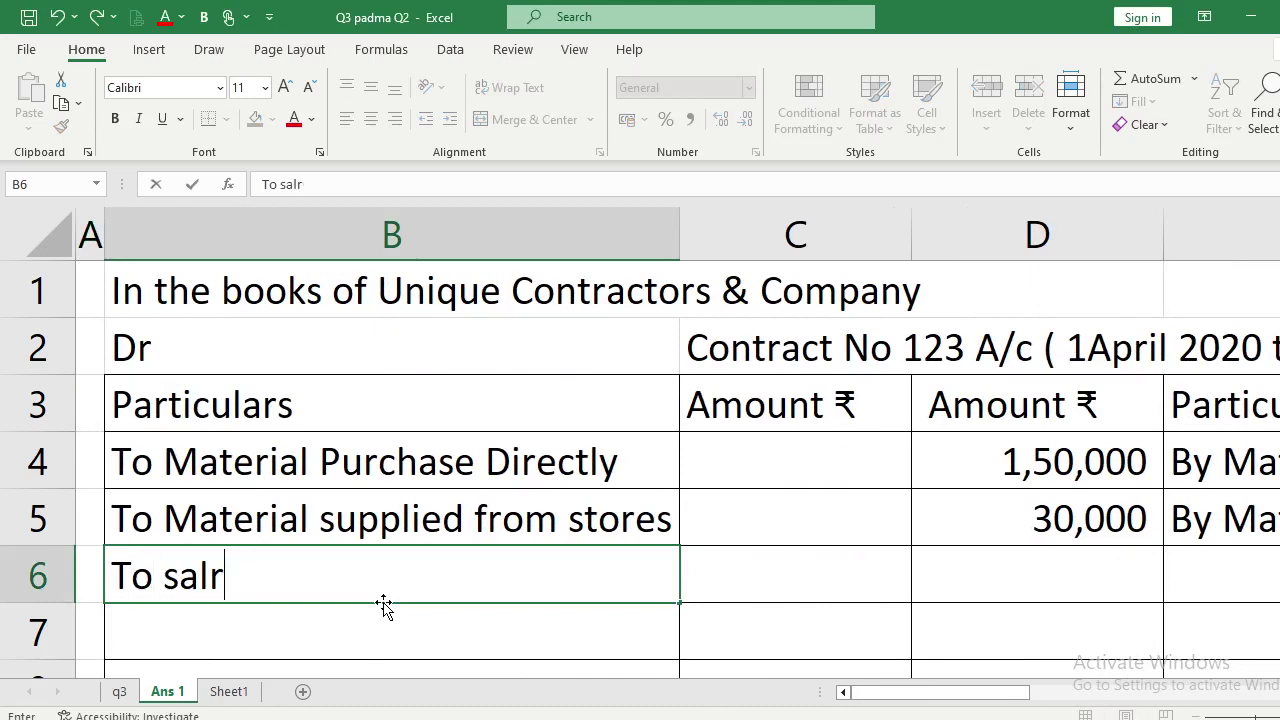
key(BackSpace)
text(ary)
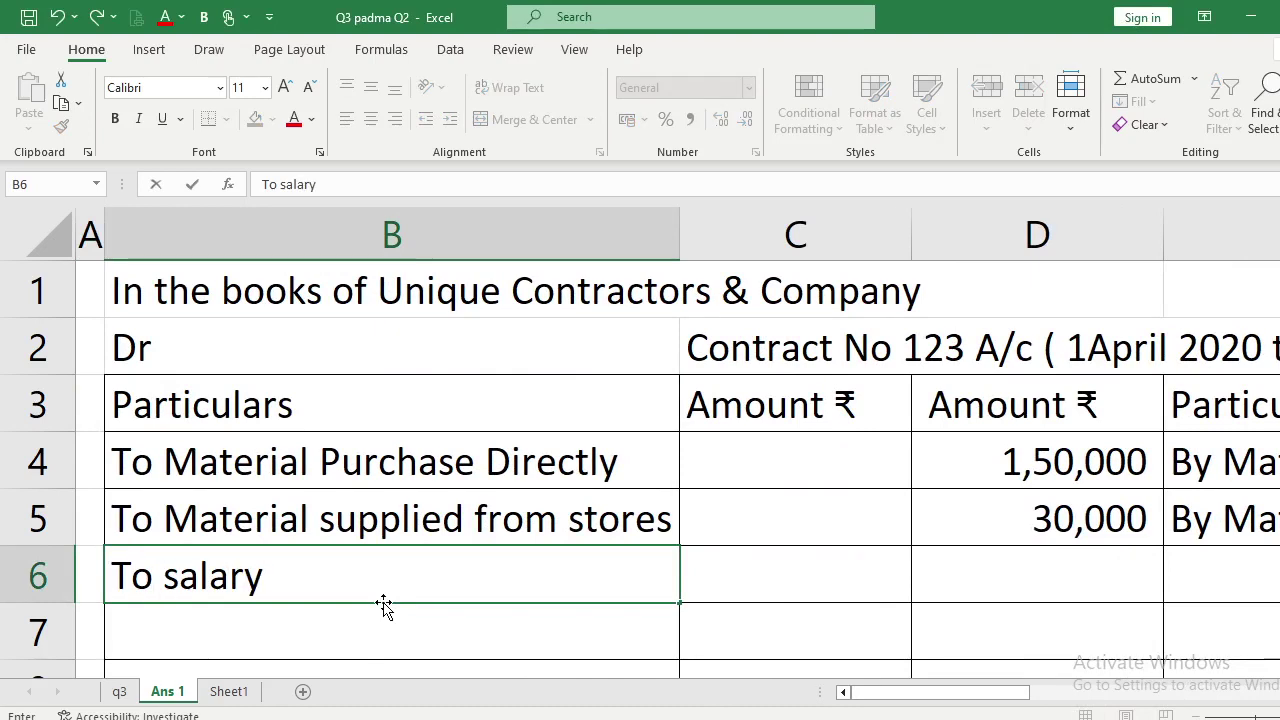
text( to supervisor)
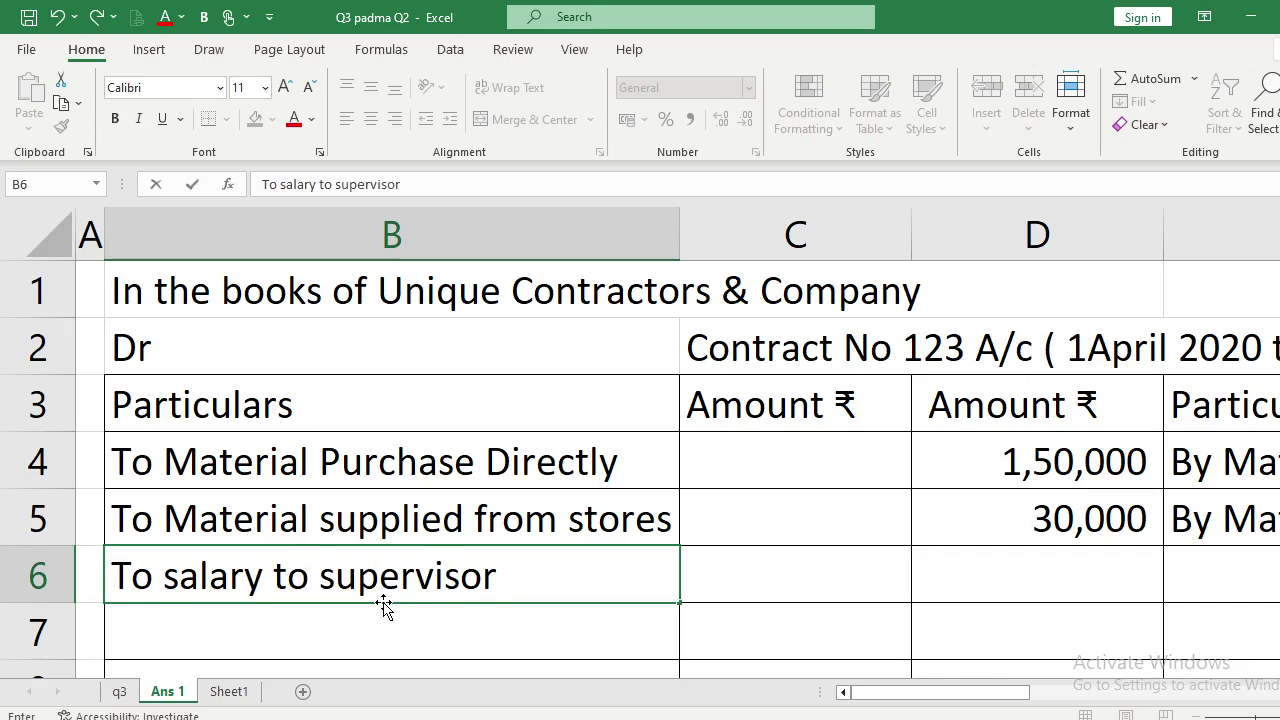
key(Return)
Enter 4000 in D6 as the debit amount for the supervisor's salary.
key(Up)
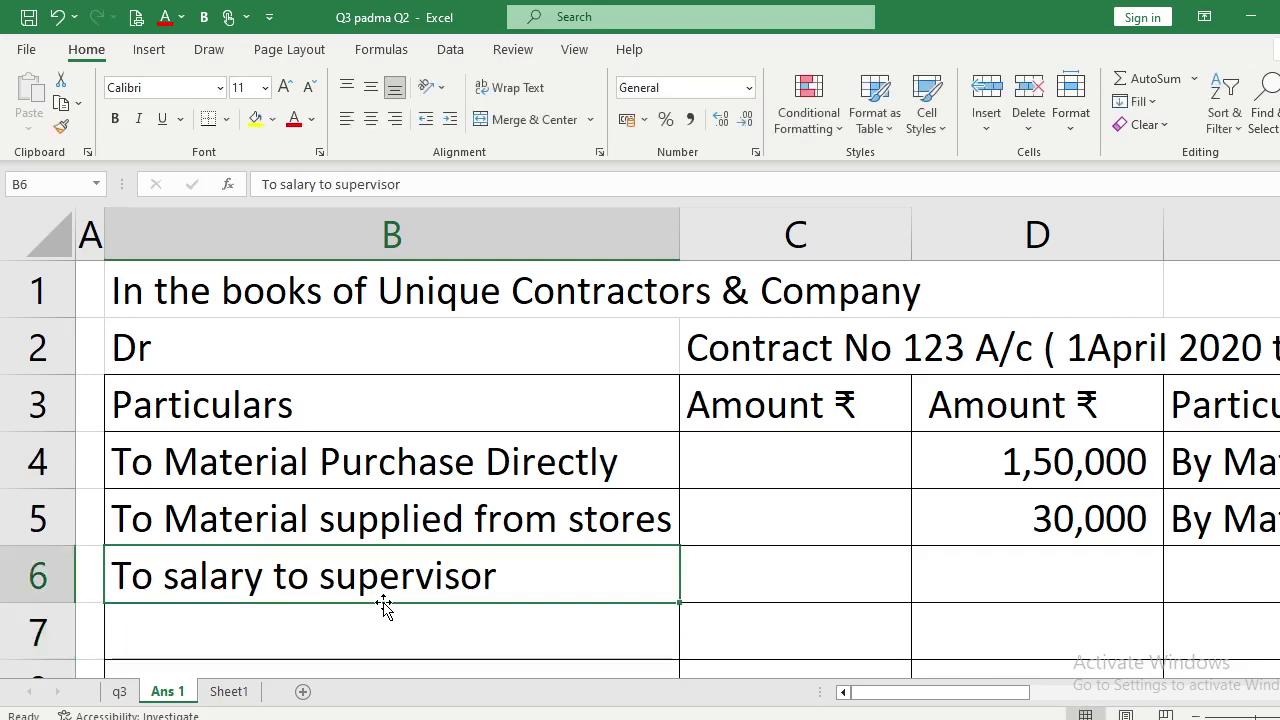
key(Right)
key(Right)
text(4000)
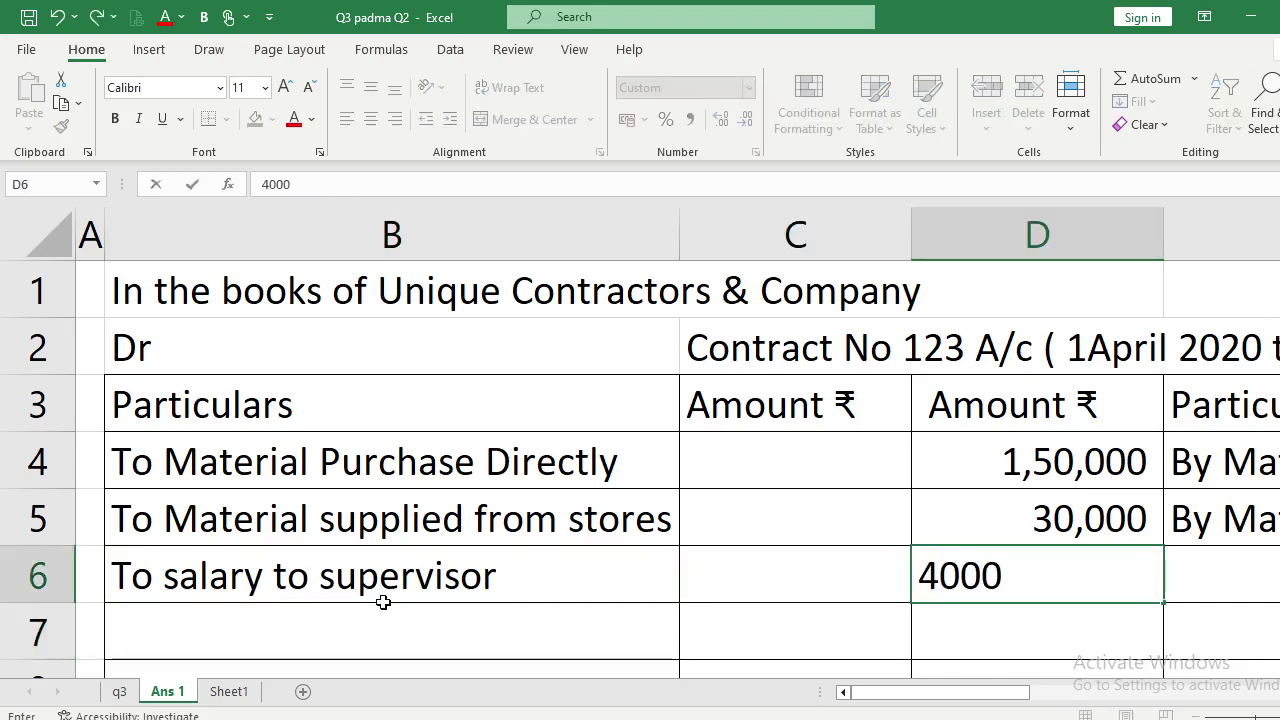
key(Return)
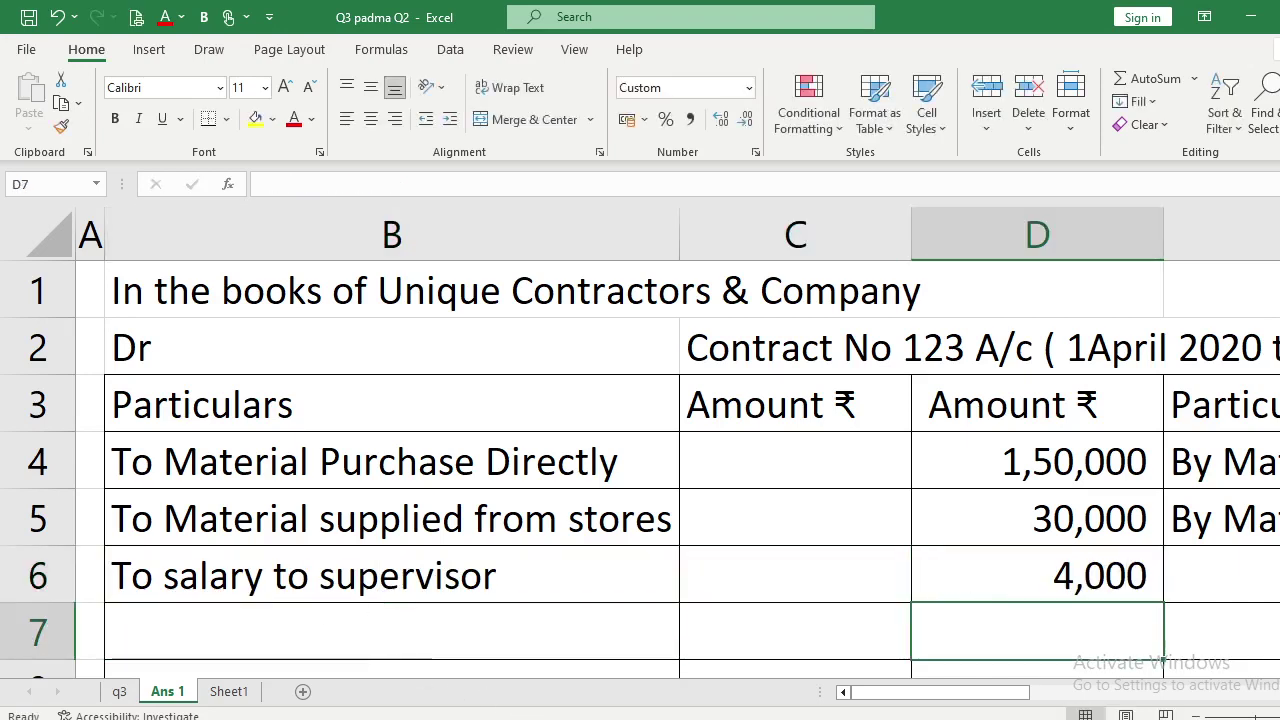
Check the next item in Q3.pdf and enter "To share of office overhead" in B7.
key(alt+Tab)
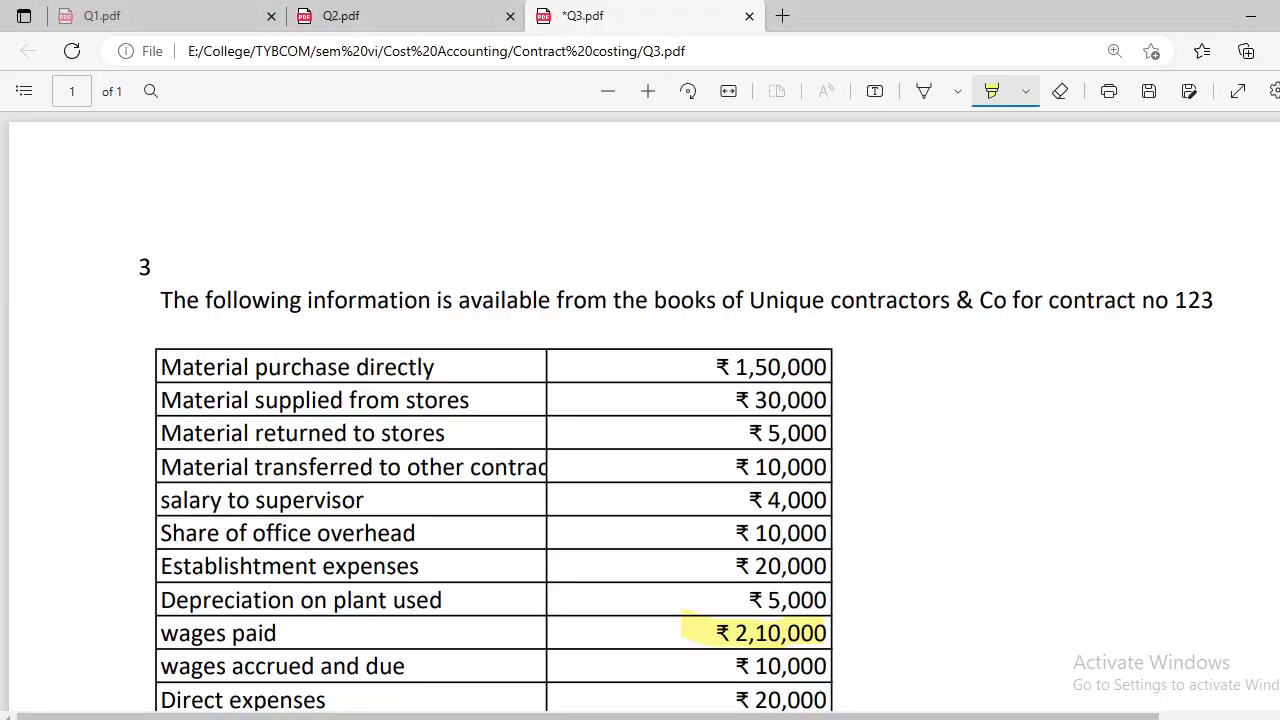
key(alt+Tab)
click(414, 642)
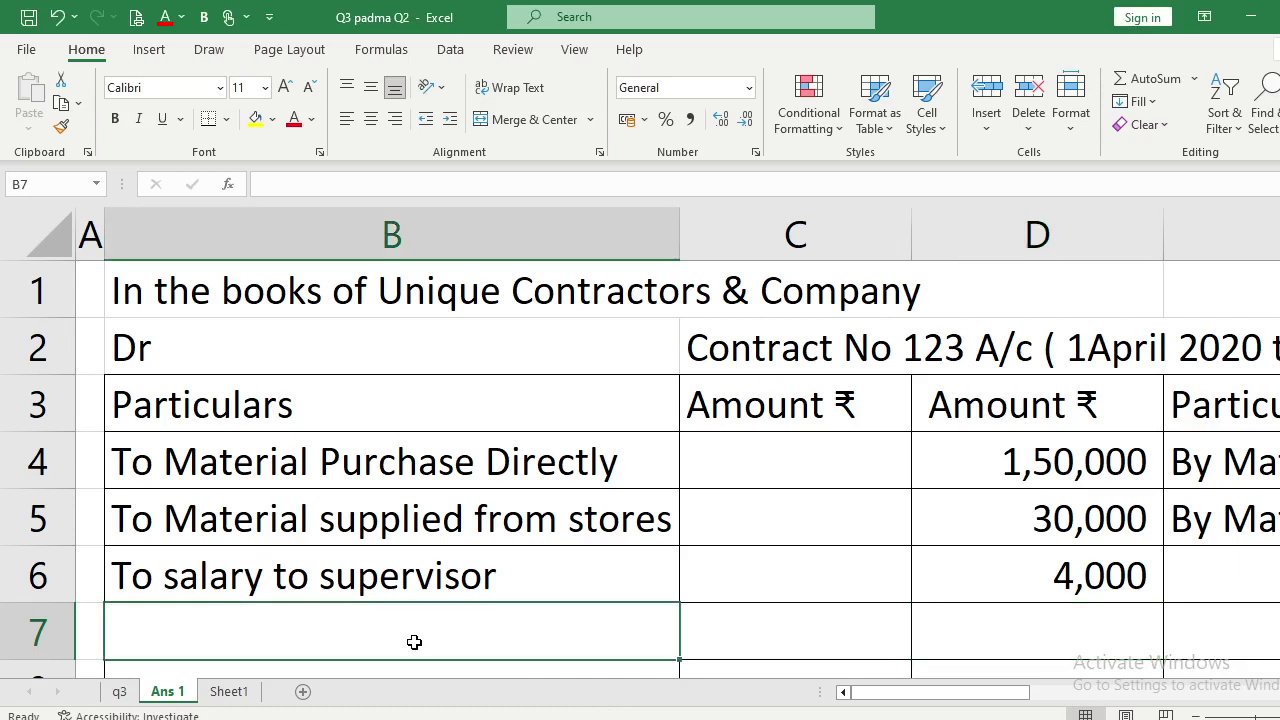
text(To sha)
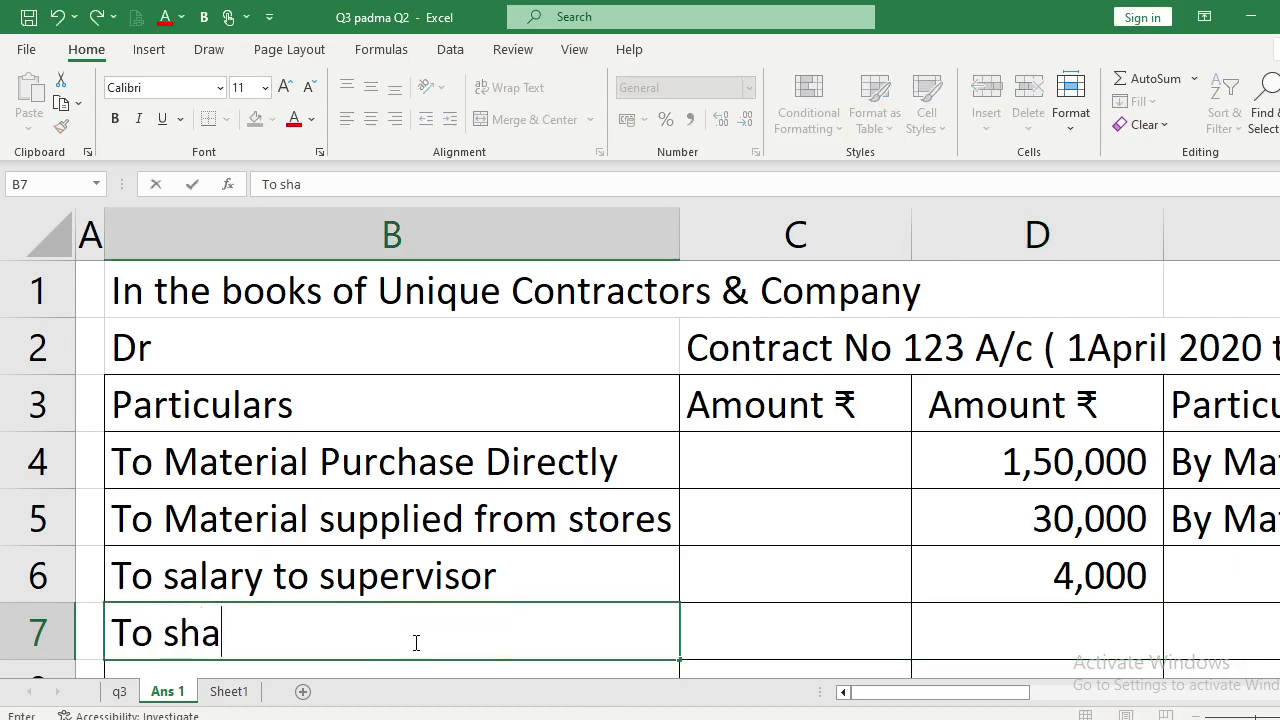
text(re of office )
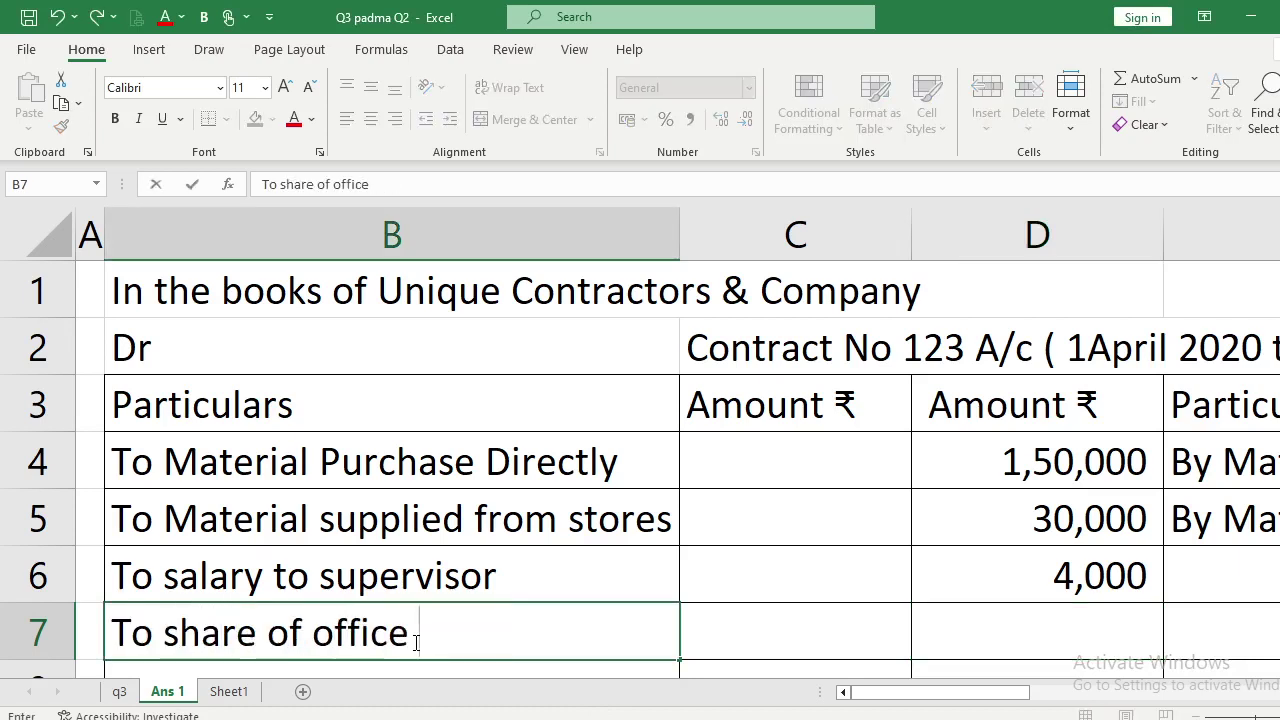
text(overhead)
key(Return)
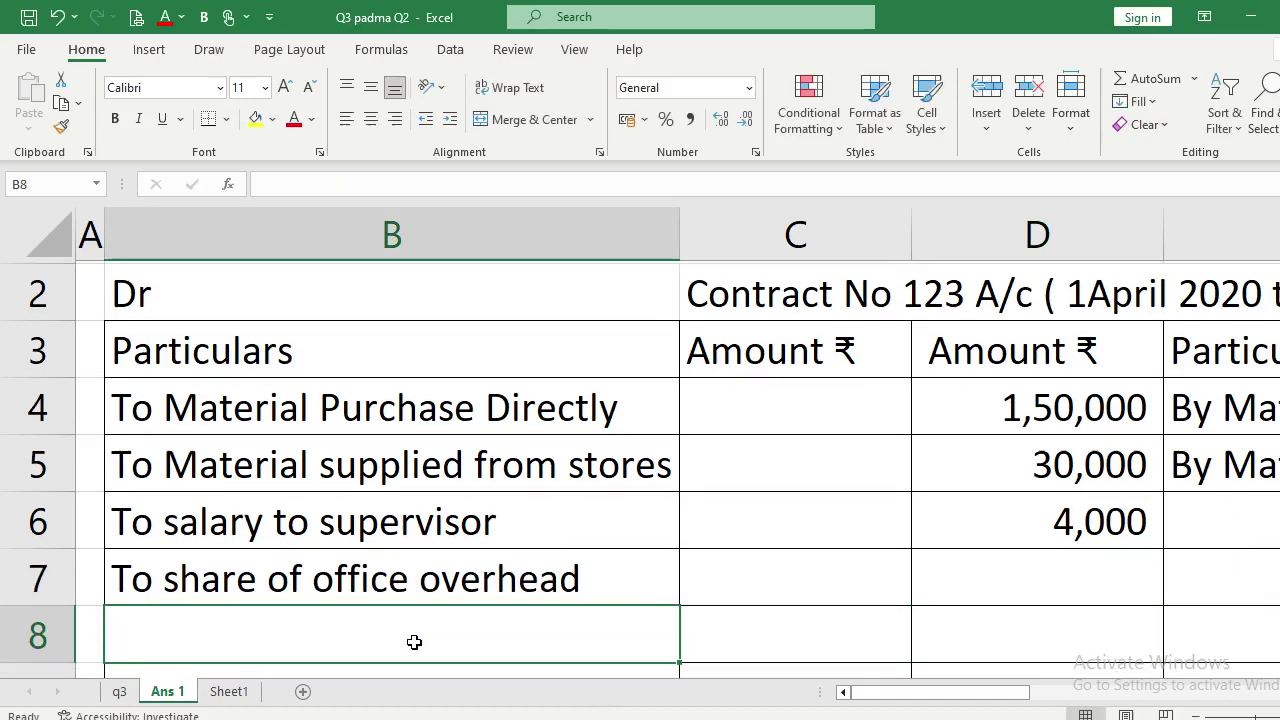
Enter 10000 in D7 as the debit amount for the share of office overhead.
key(Up)
key(Right)
key(Right)
text(10000)
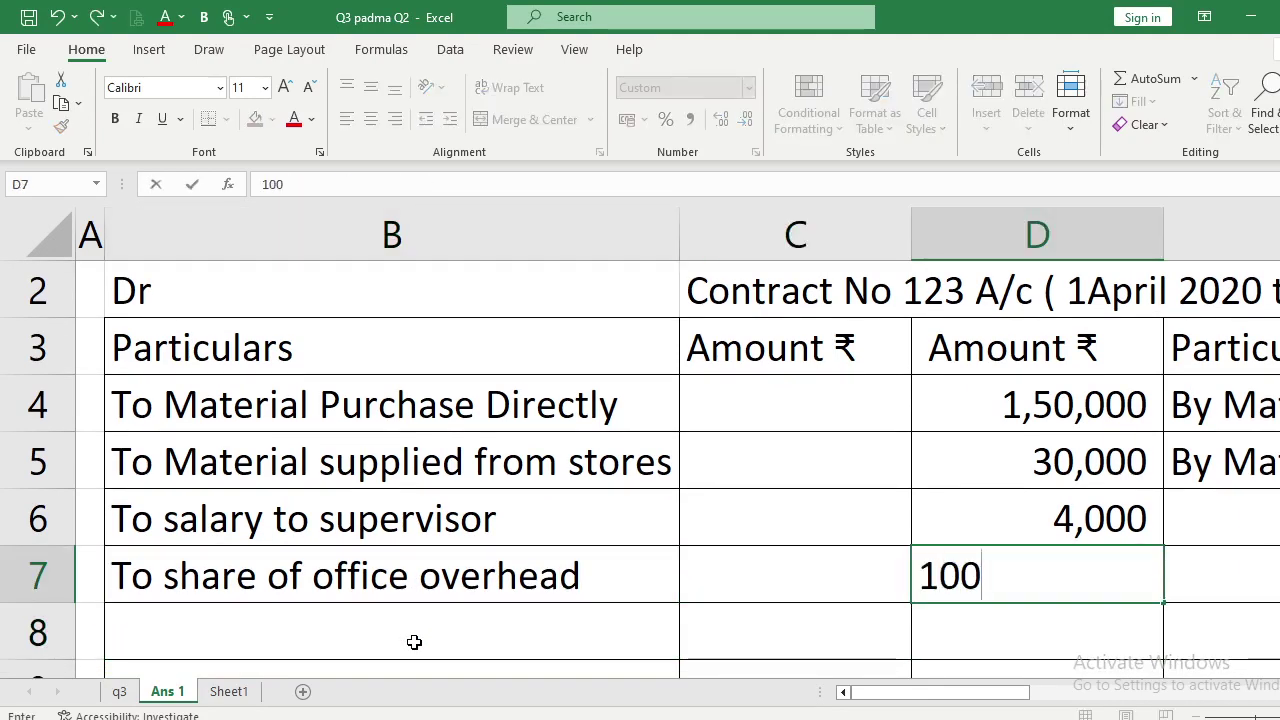
key(Return)
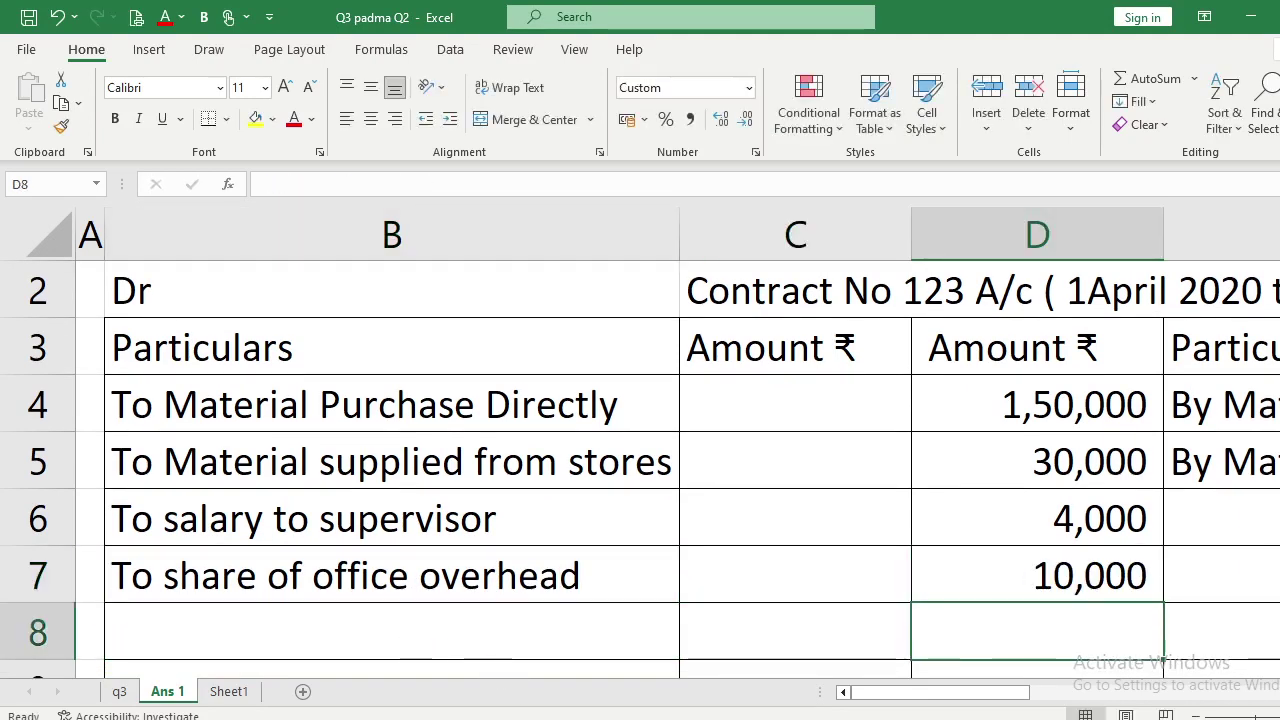
right_click(614, 719)
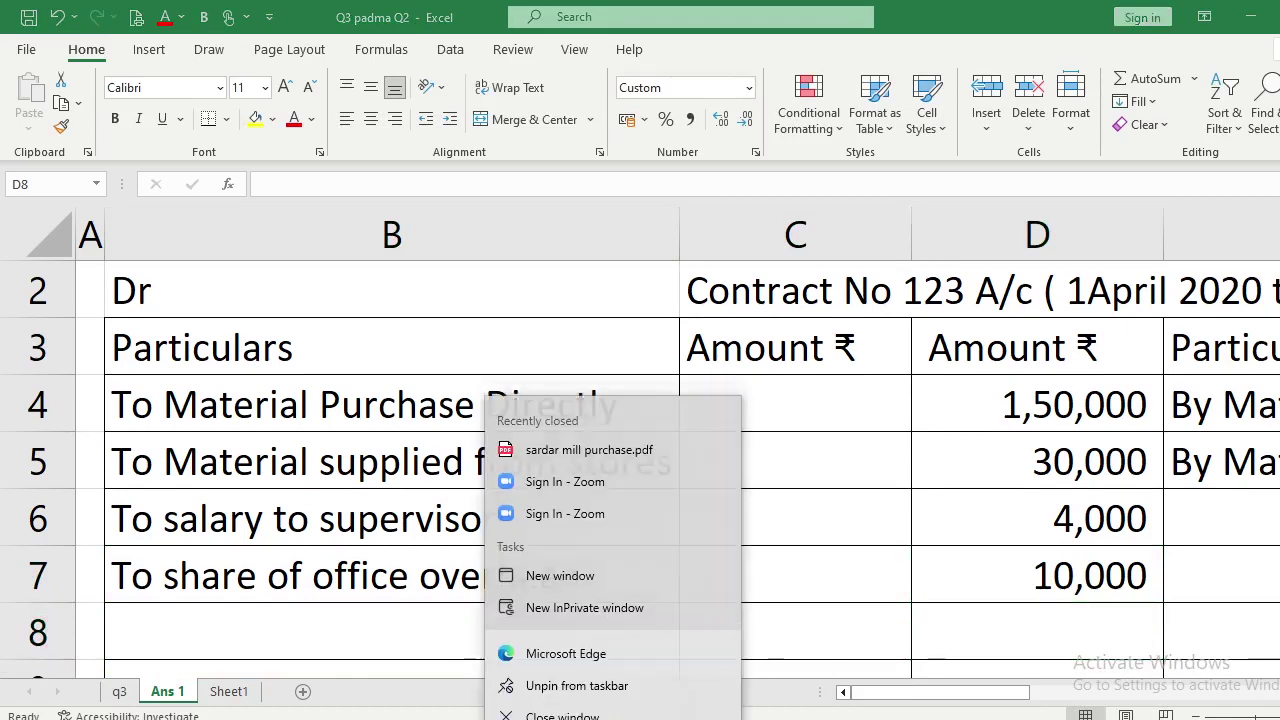
Check the next item in Q3.pdf and enter "To Establishment expenses" in B8 on the debit side.
click(614, 719)
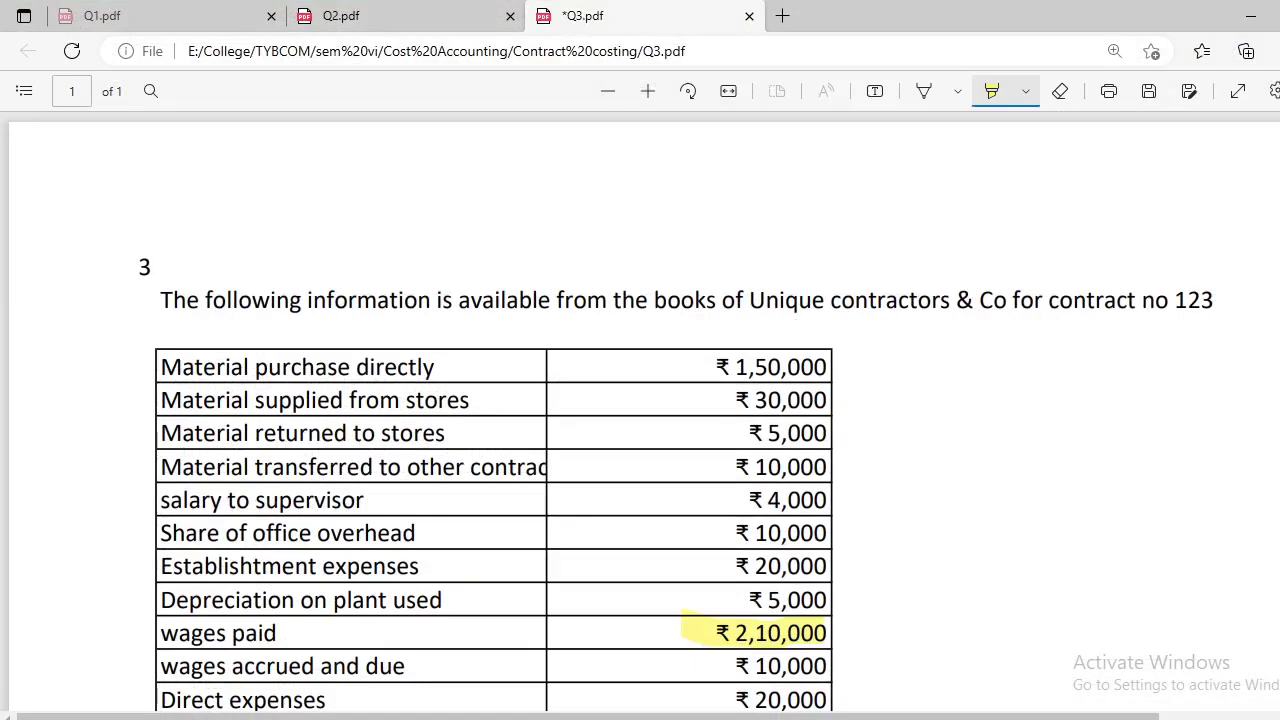
key(alt+Tab)
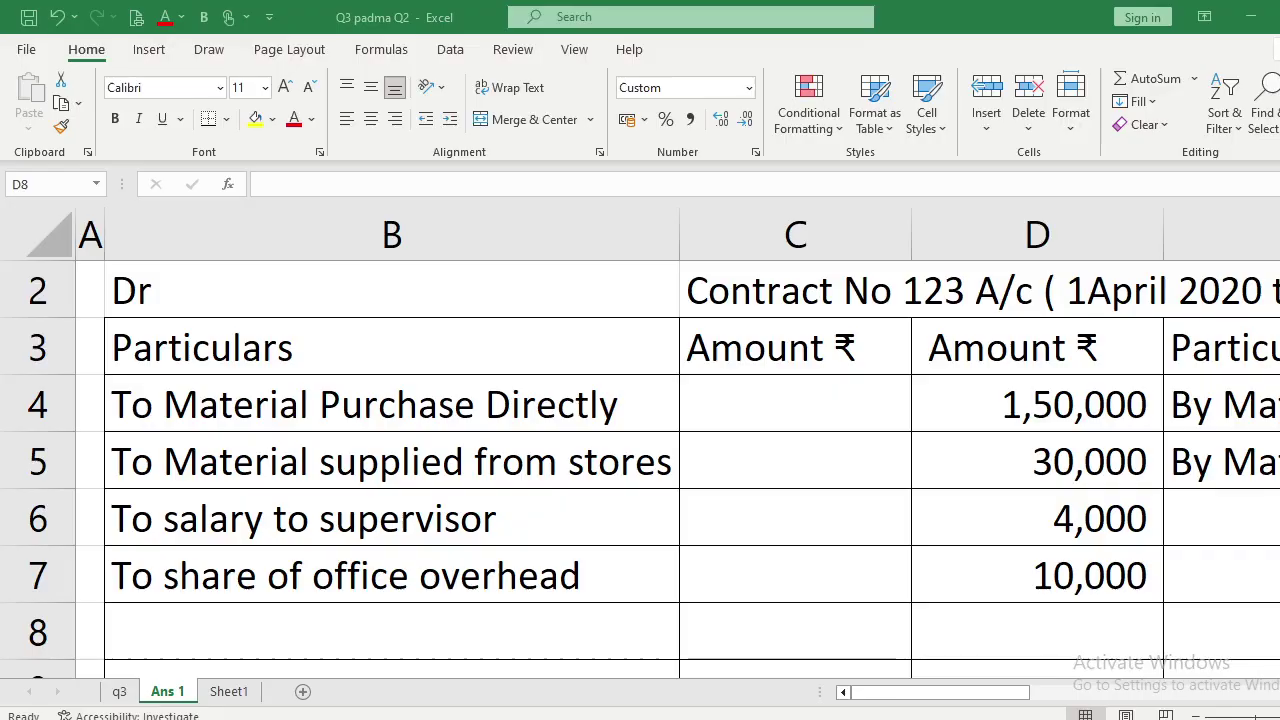
click(489, 651)
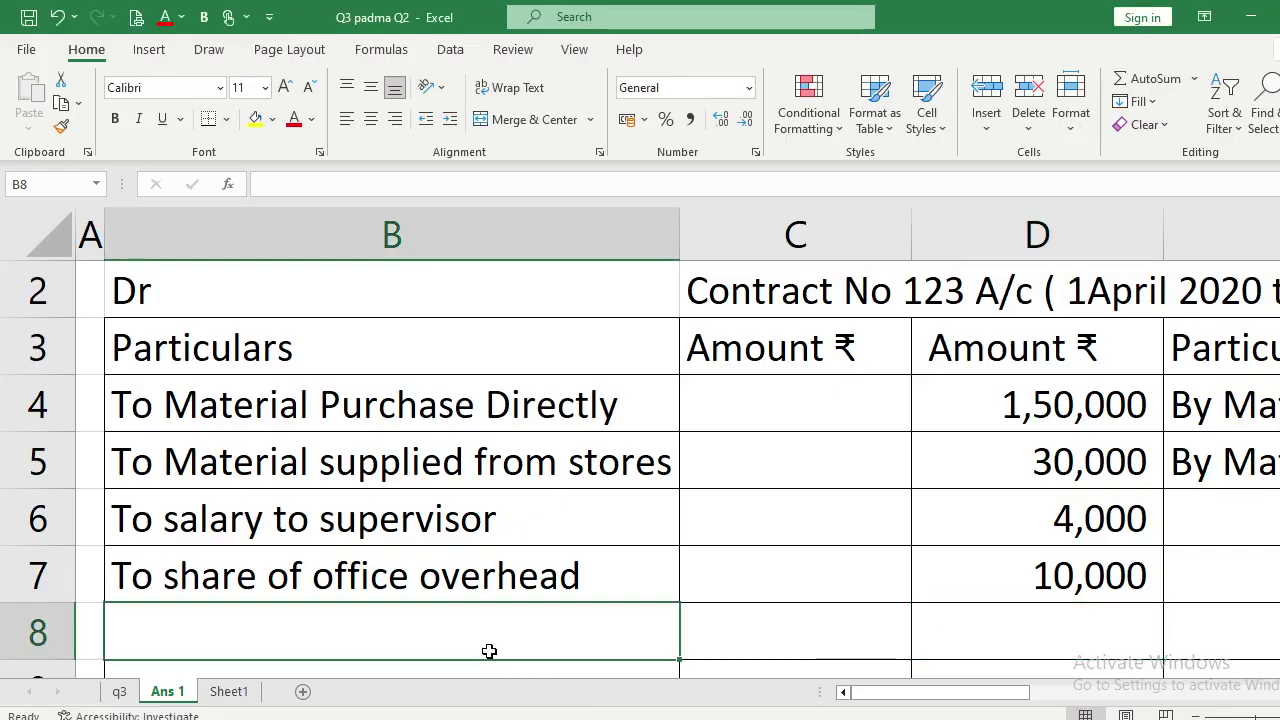
text(To Esta)
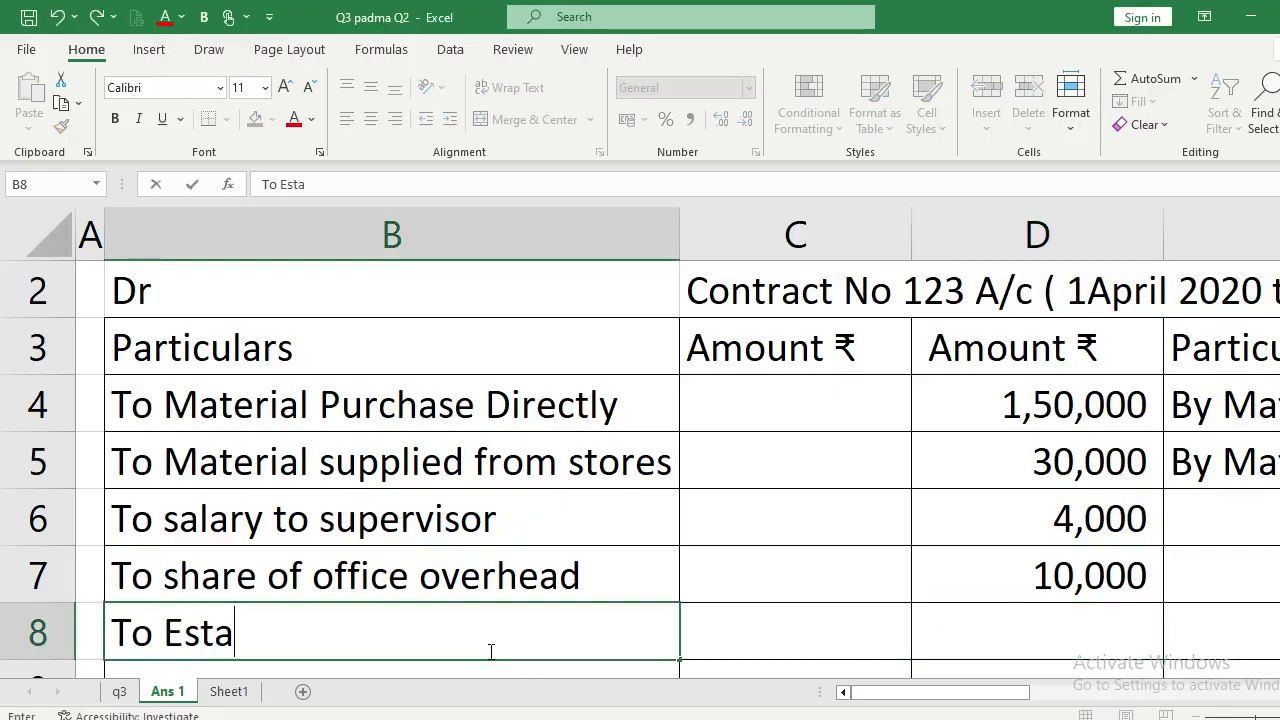
text(blishment)
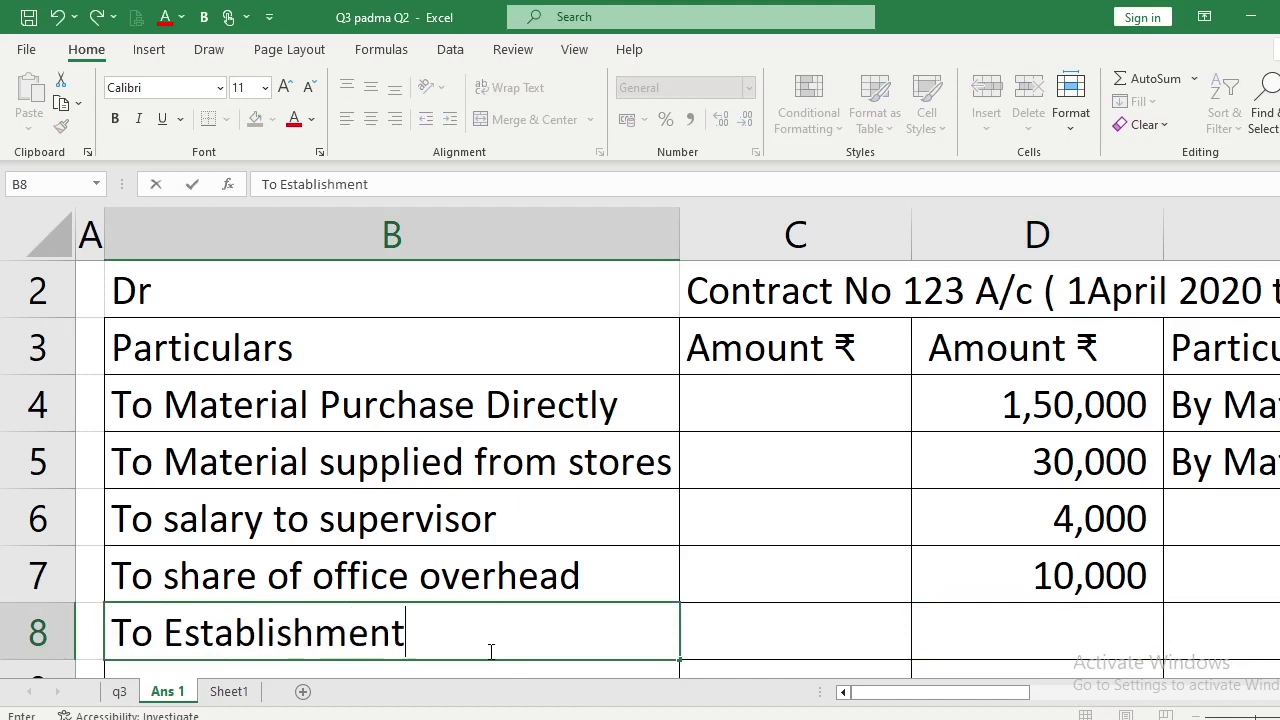
text( expenses)
key(Return)
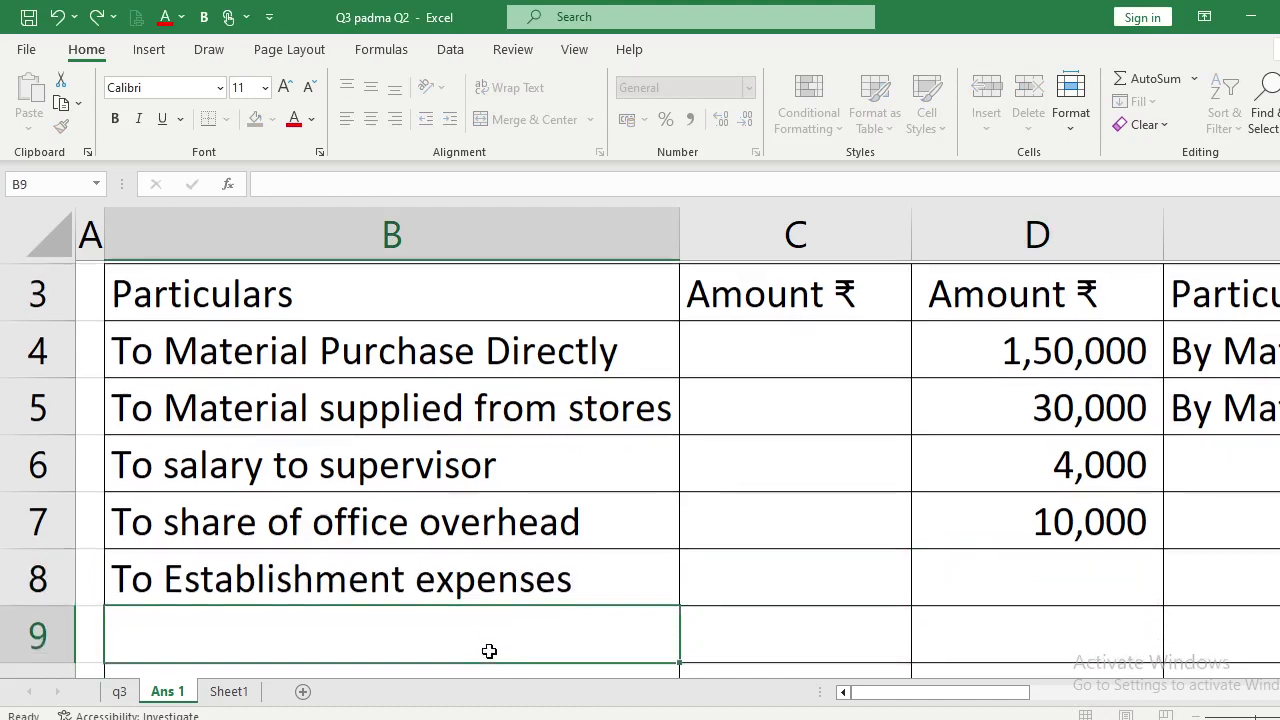
Enter 20000 in D8 as the debit amount for the establishment expenses.
key(Up)
key(Right)
key(Right)
text(20000)
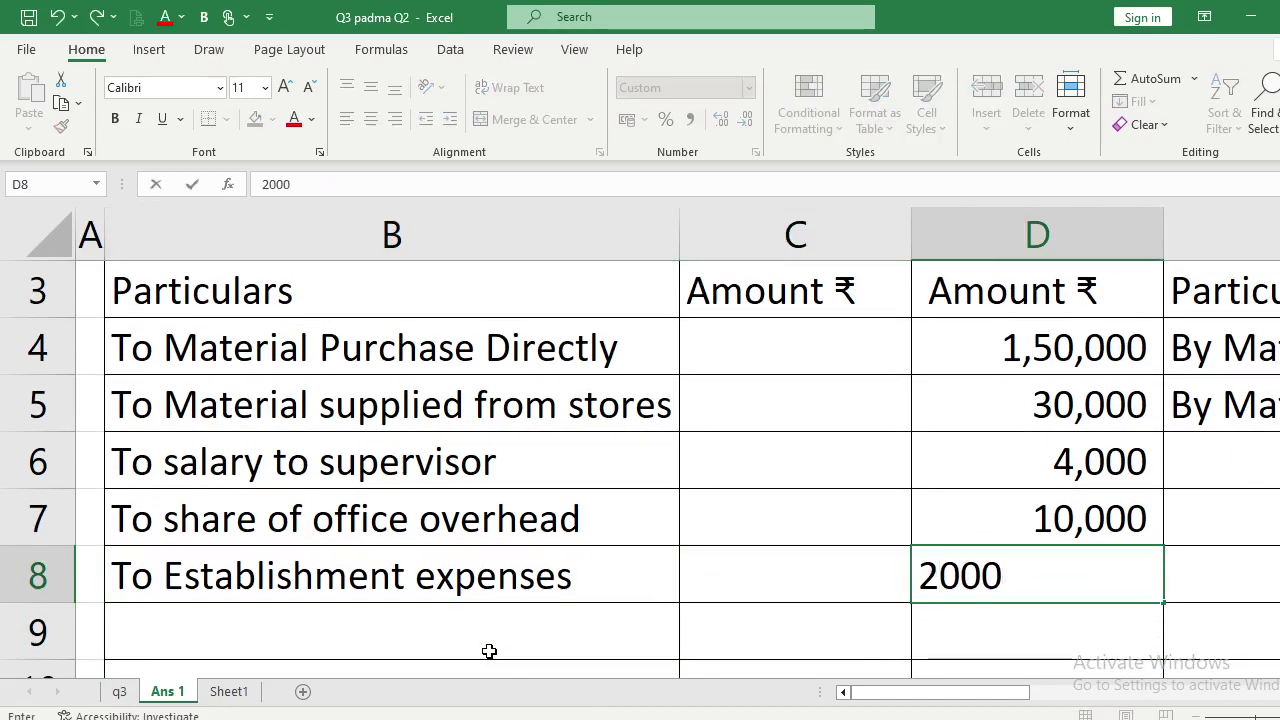
key(Return)
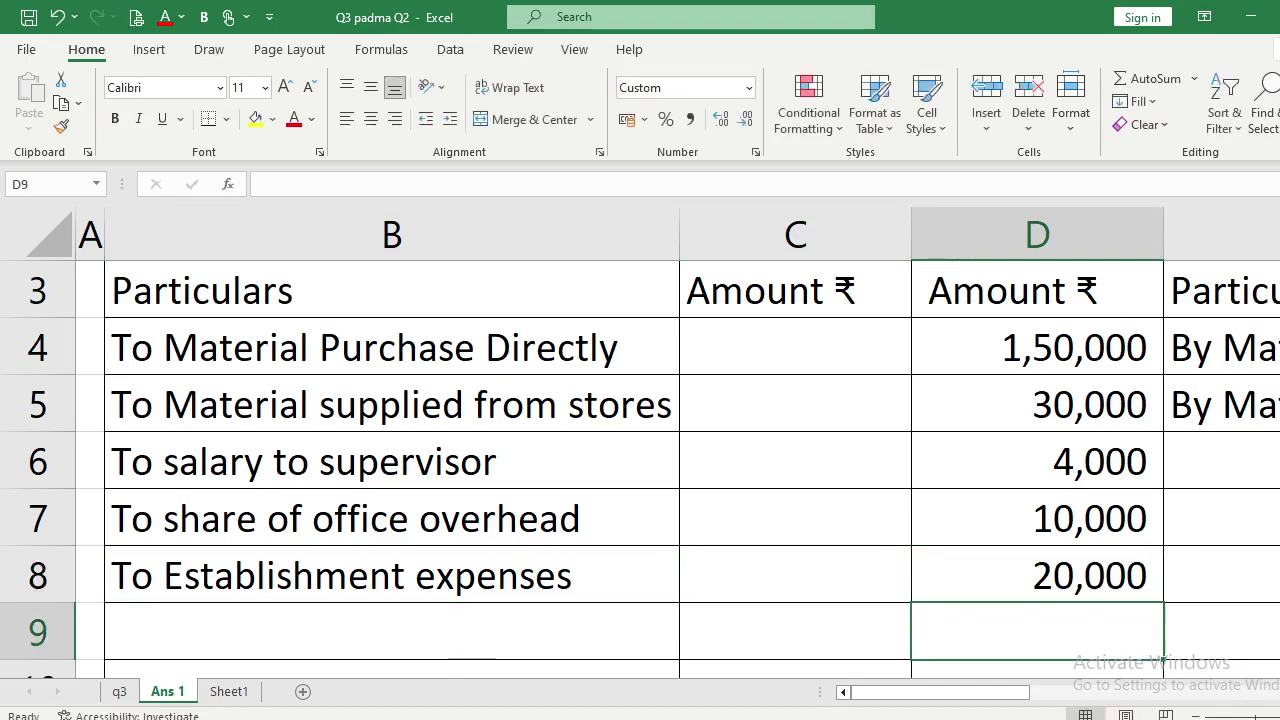
Check the next item in Q3.pdf and enter "To Depreciation on plant used" in B9.
key(alt+Tab)
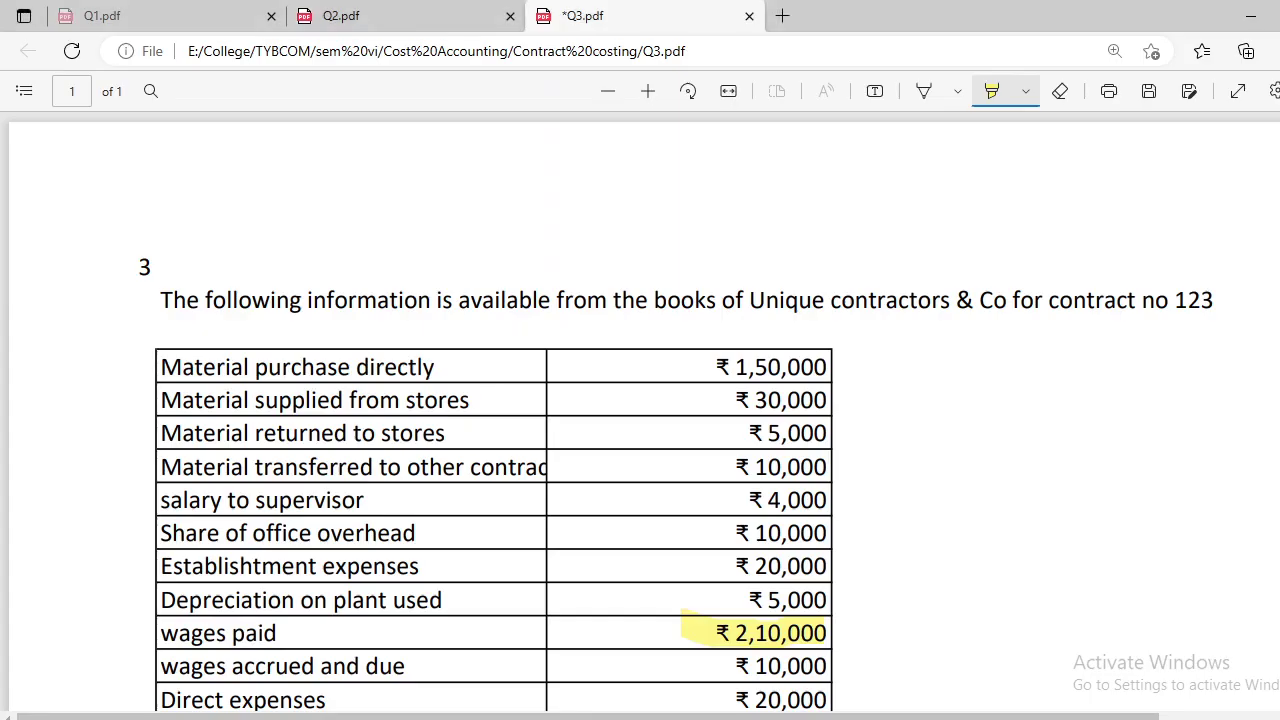
mouse_move(759, 716)
key(alt+Tab)
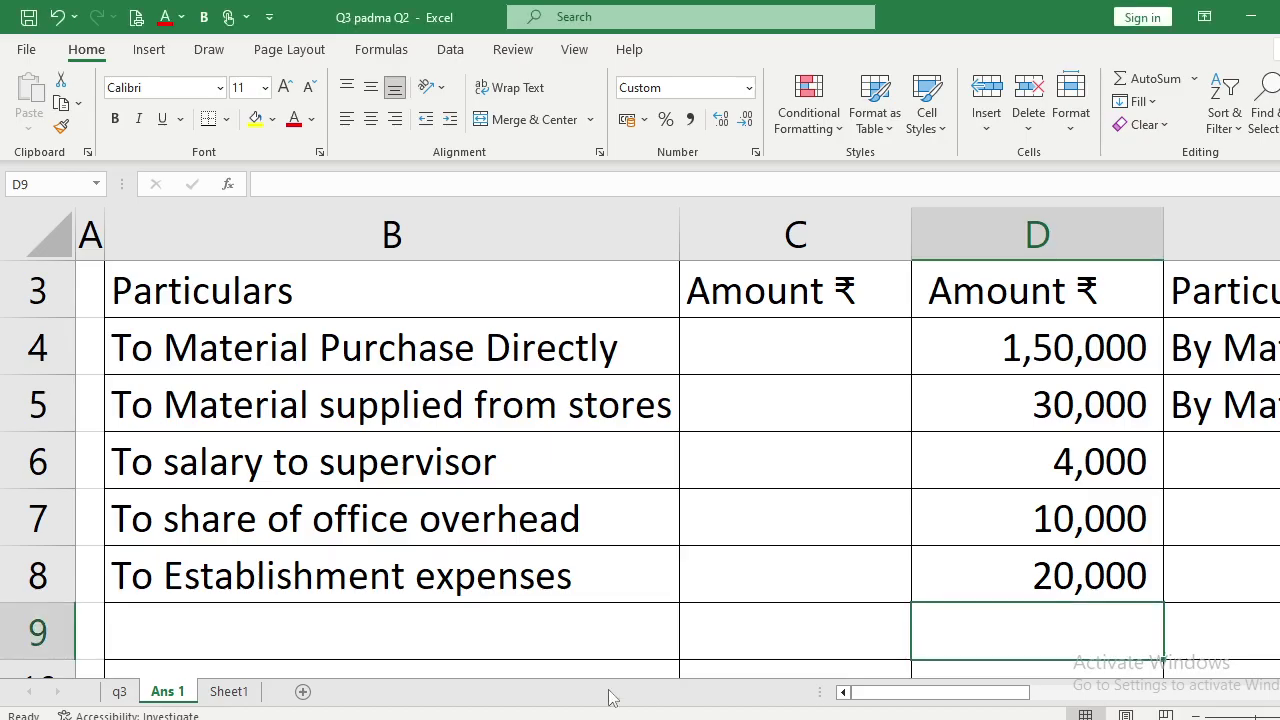
click(393, 640)
text(To Depr)
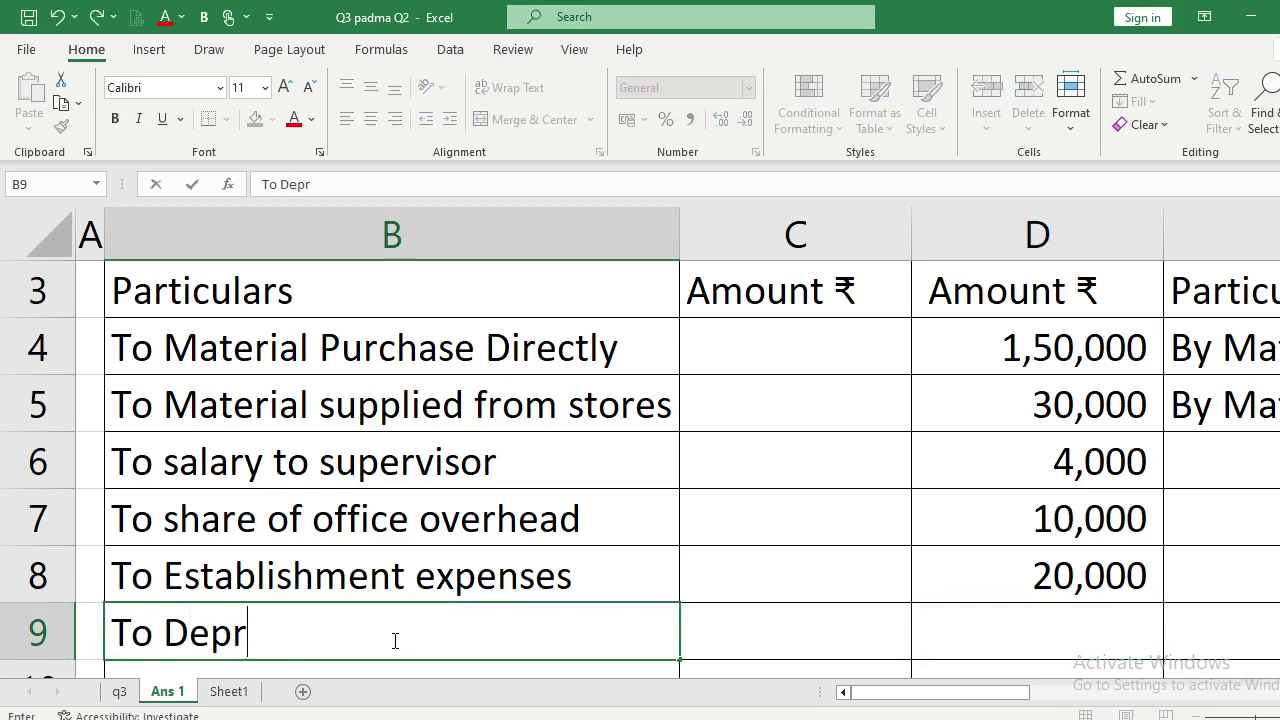
text(eciation on pla)
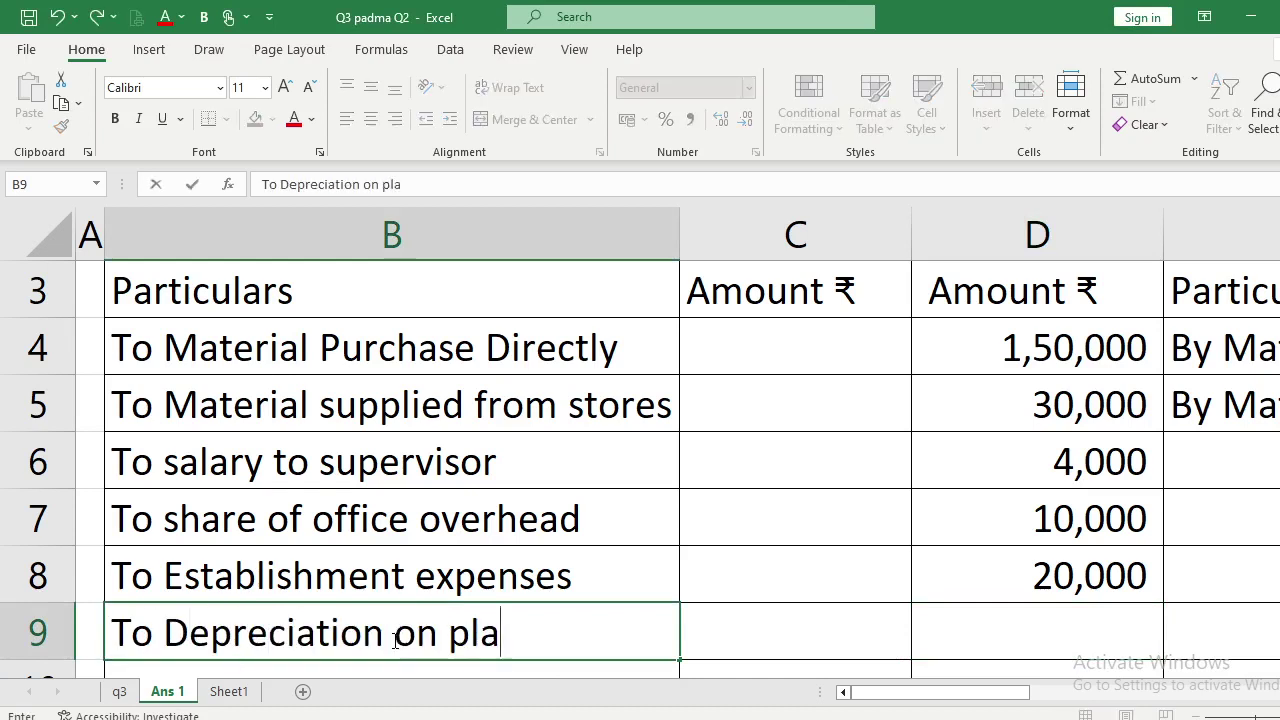
text(nt used)
click(395, 640)
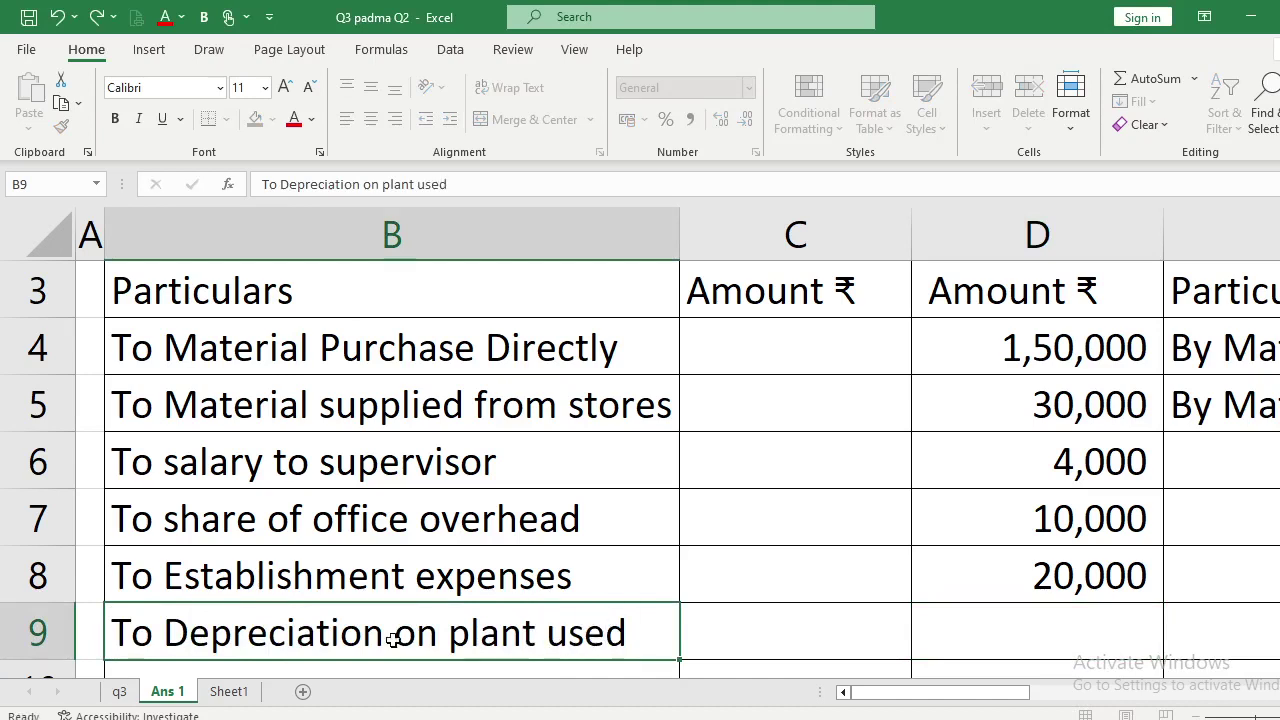
Enter 5000 in D9 as the debit amount for the depreciation on plant.
key(Down)
key(Up)
key(Right)
key(Right)
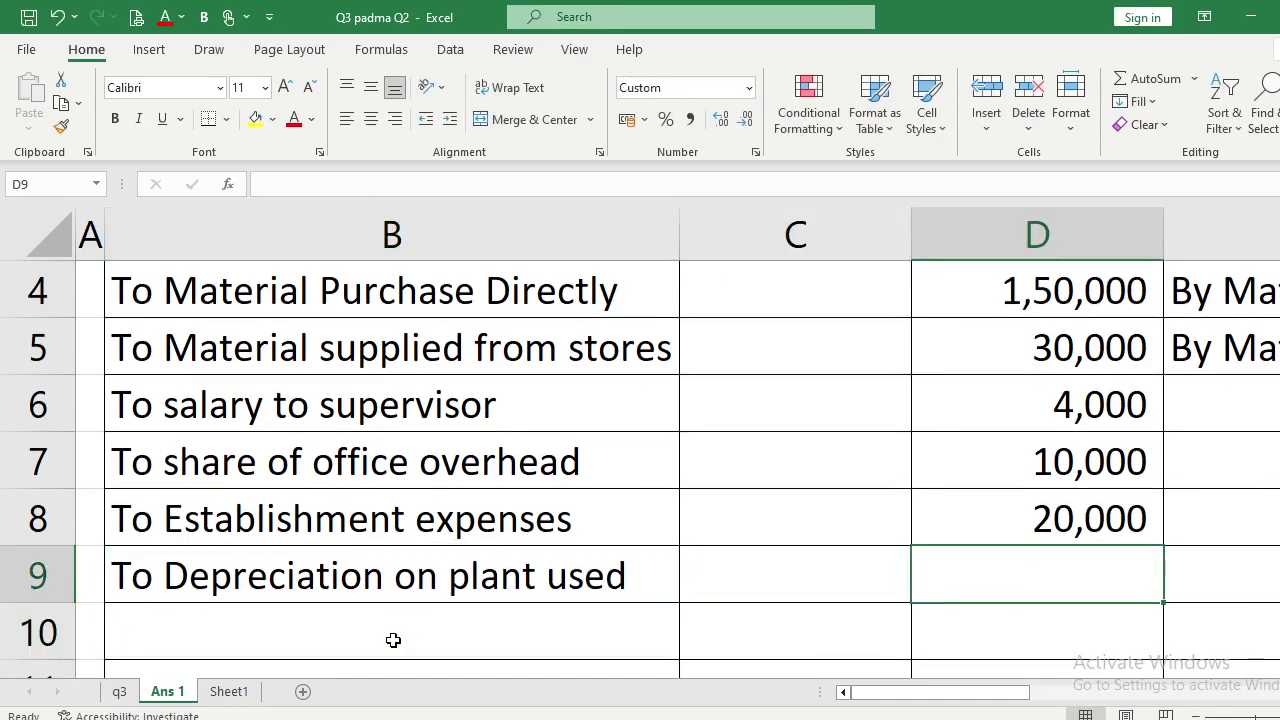
text(5000)
key(Return)
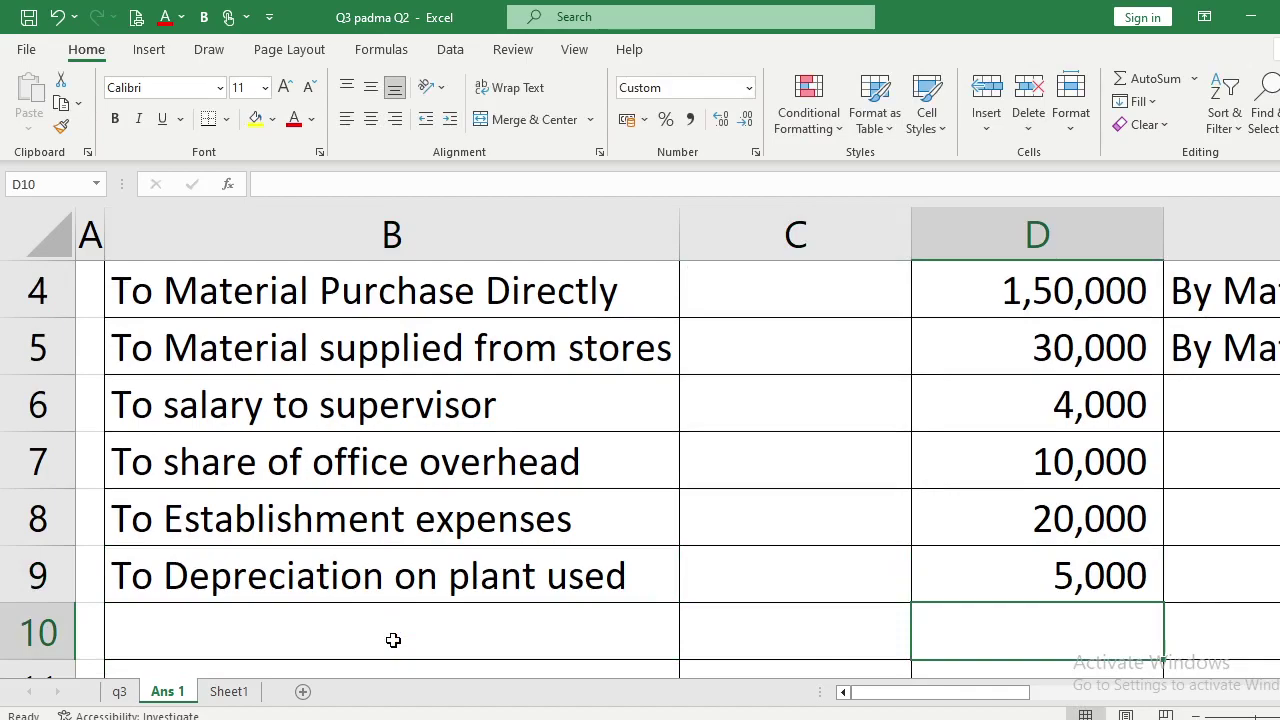
Check the next item in Q3.pdf and enter "To wages paid" in B10.
key(alt+Tab)
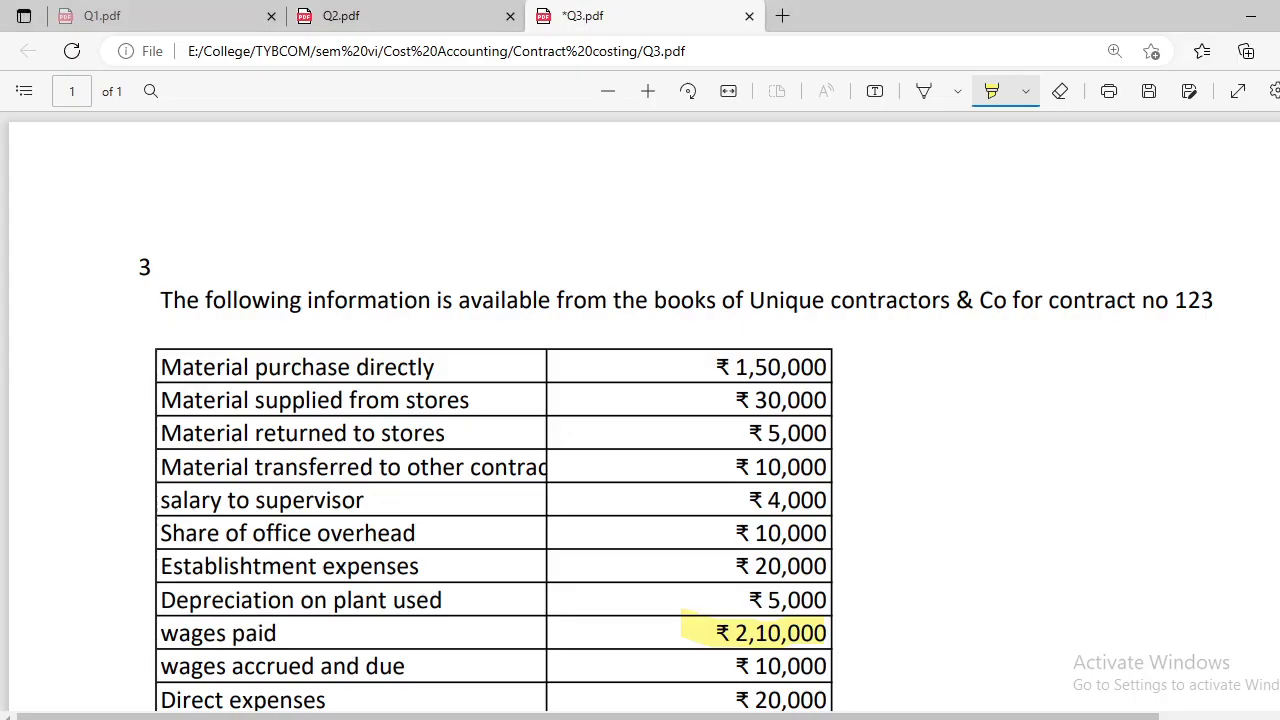
key(alt+Tab)
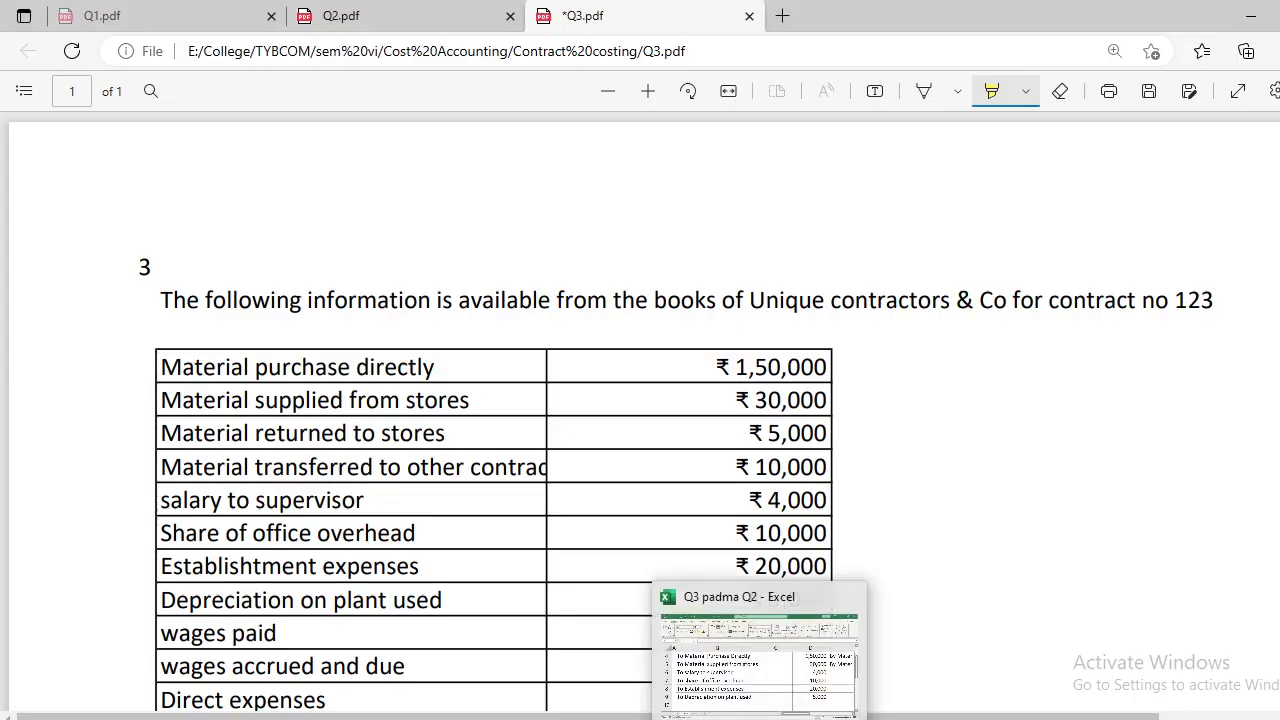
click(422, 617)
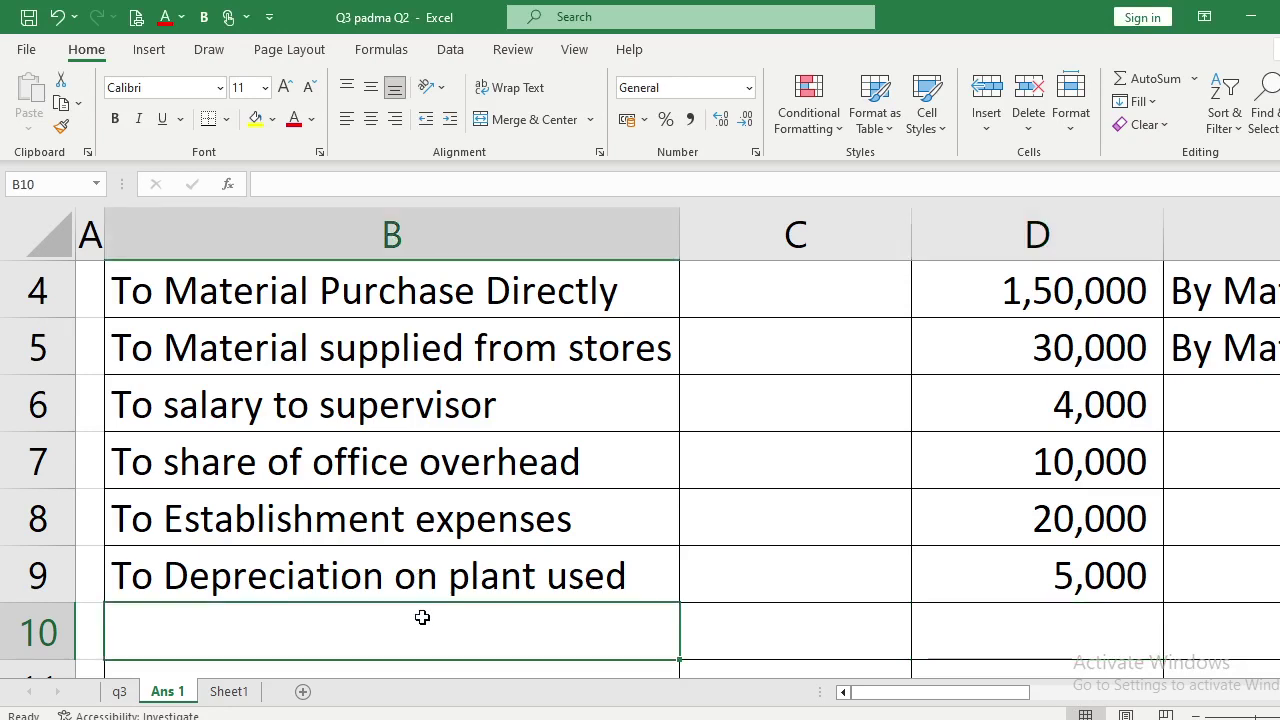
text(To wage)
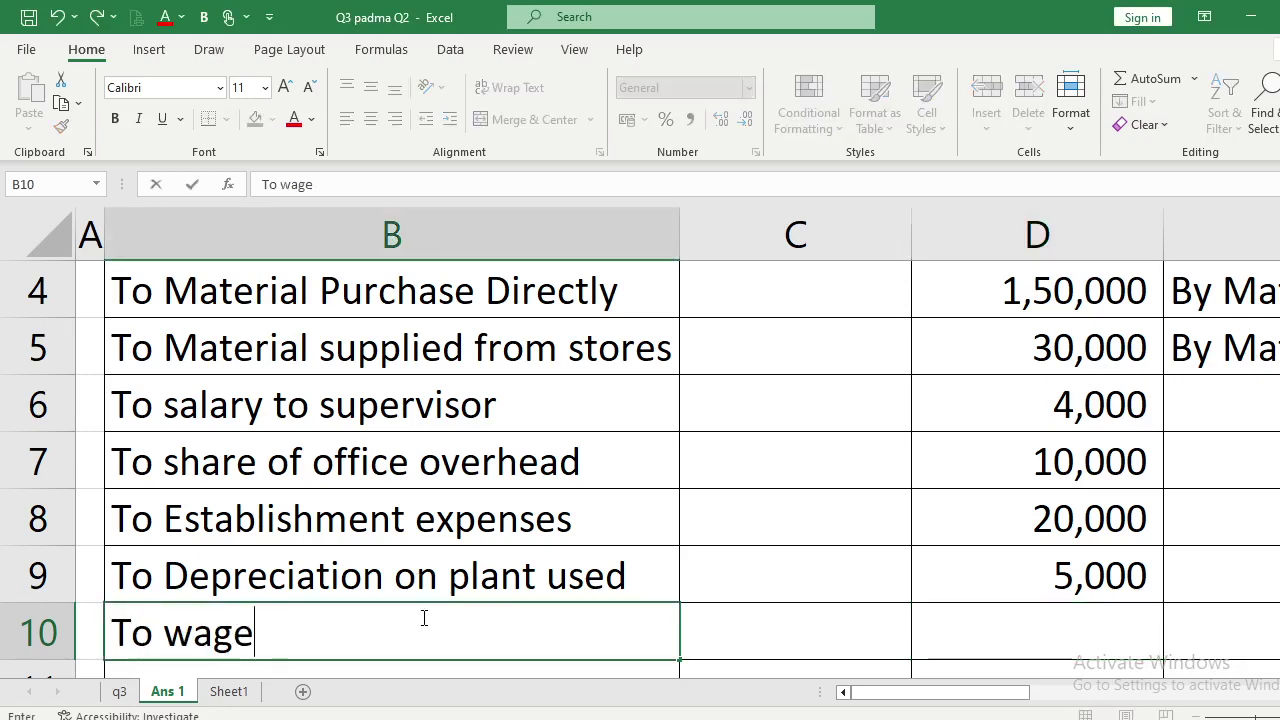
text(s paid)
key(Return)
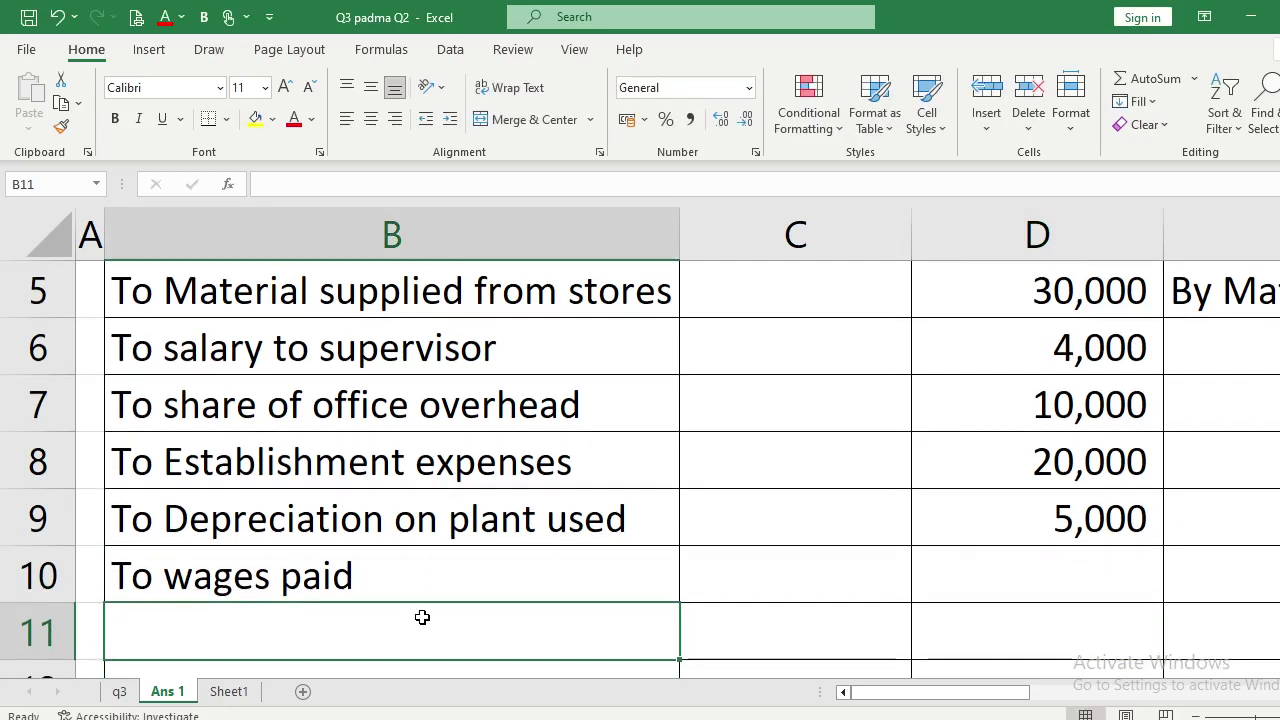
Look up the wages paid amount in Q3.pdf and enter 210000 in the inner amount column at C10.
key(Up)
key(Right)
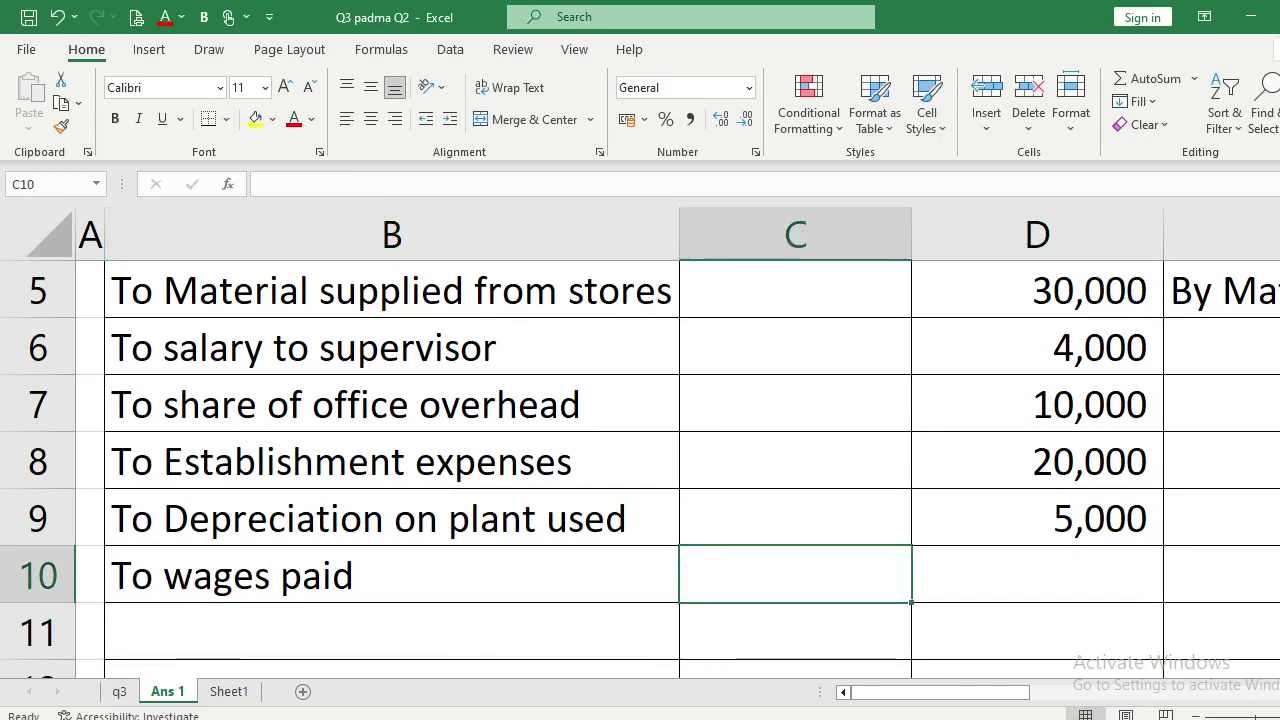
key(alt+Tab)
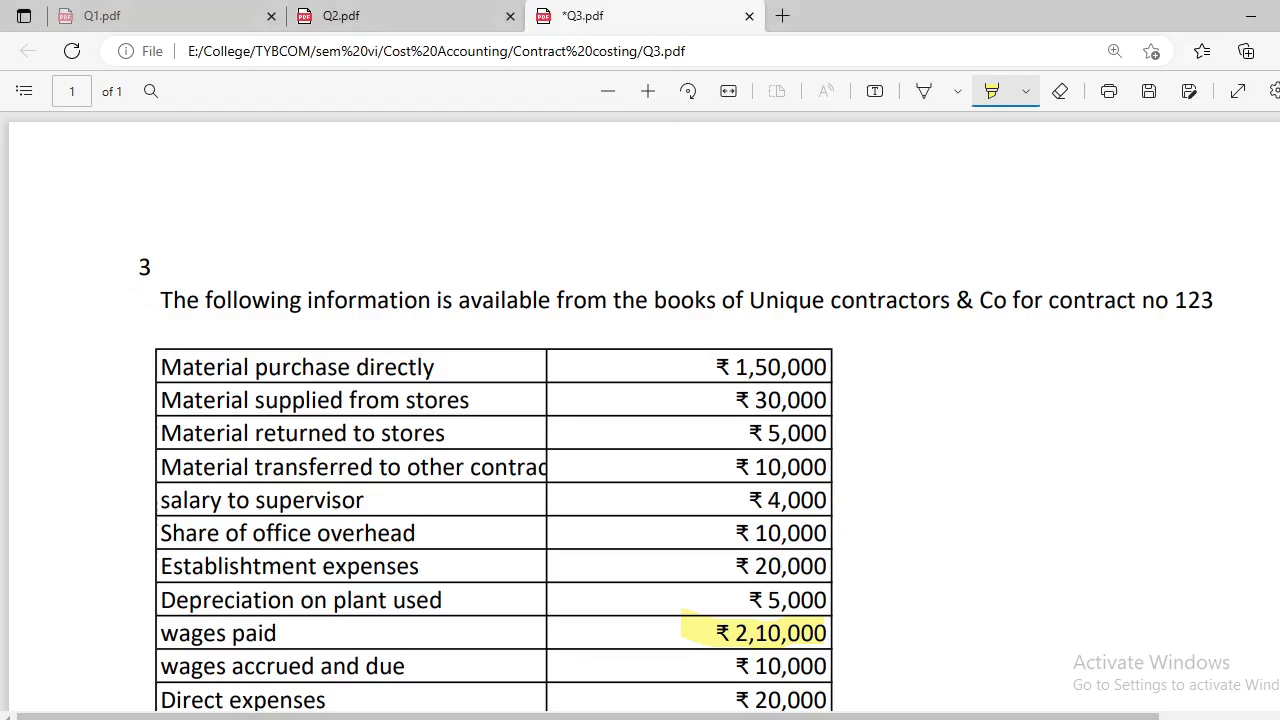
key(alt+Tab)
text(210000)
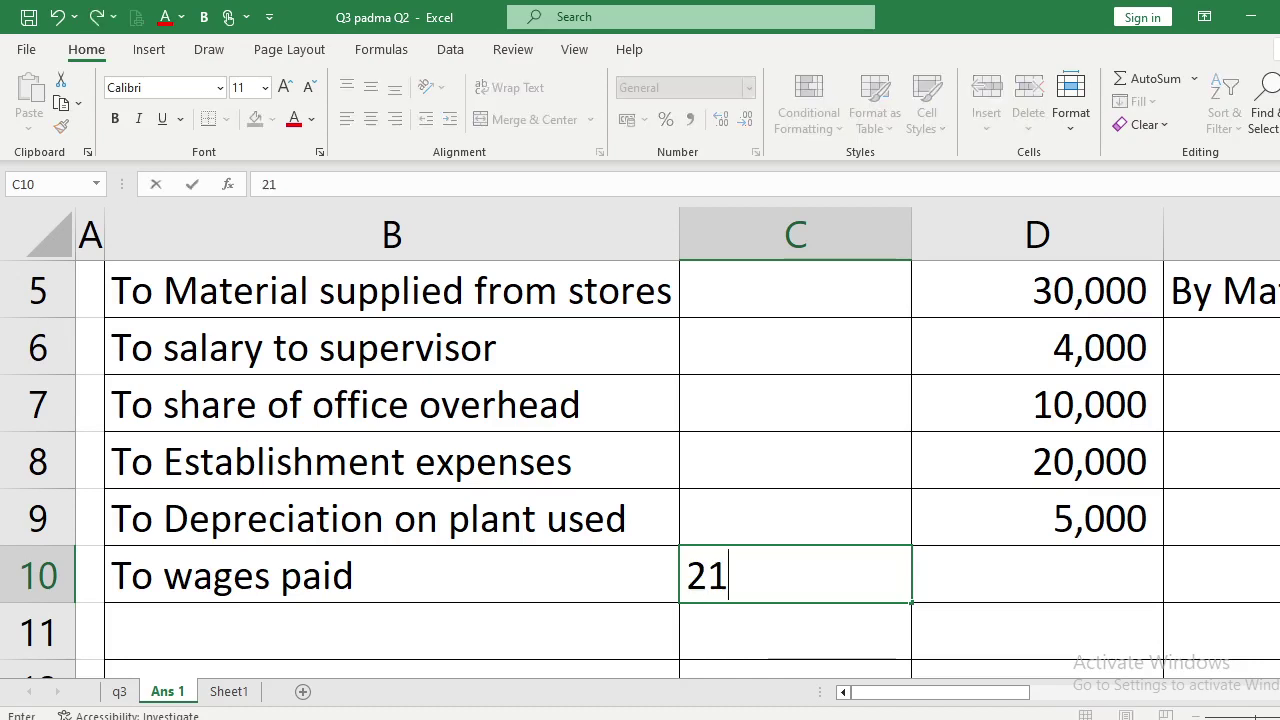
key(Return)
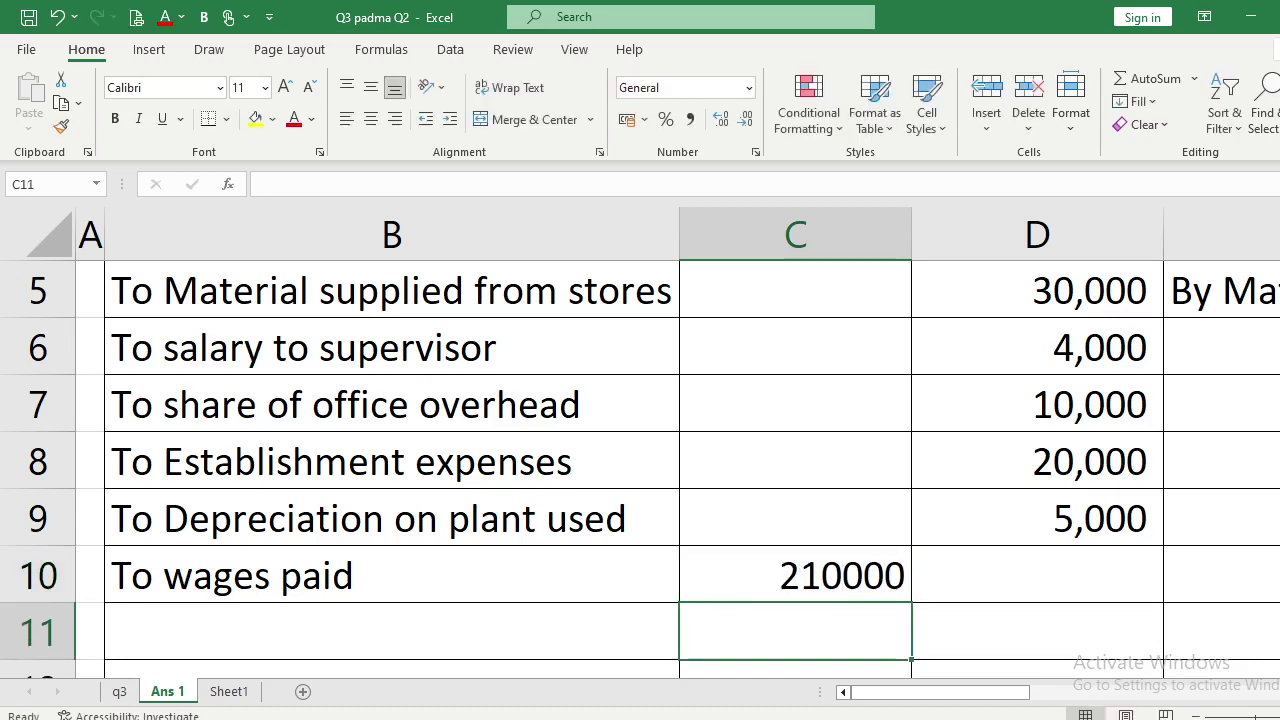
Add the accrued wages below wages paid, entering "Add Outstanding" in B11 and 10000 in C11.
click(391, 631)
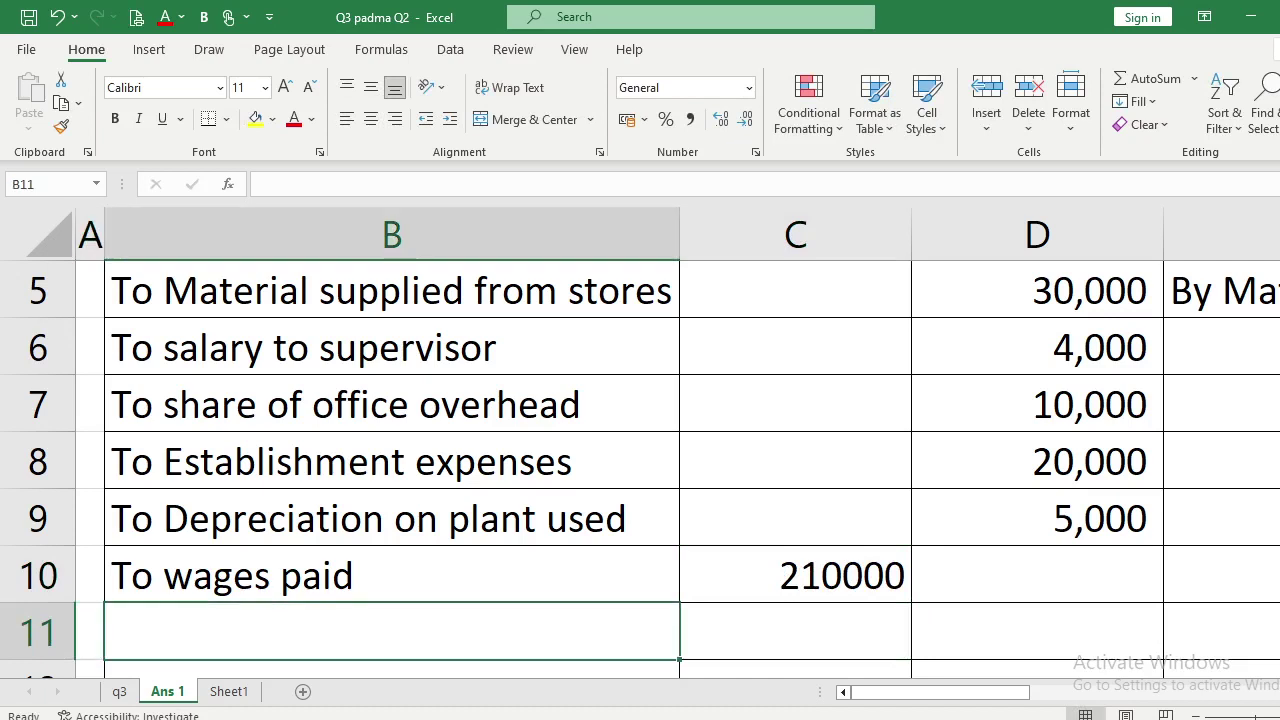
text(Add Ou)
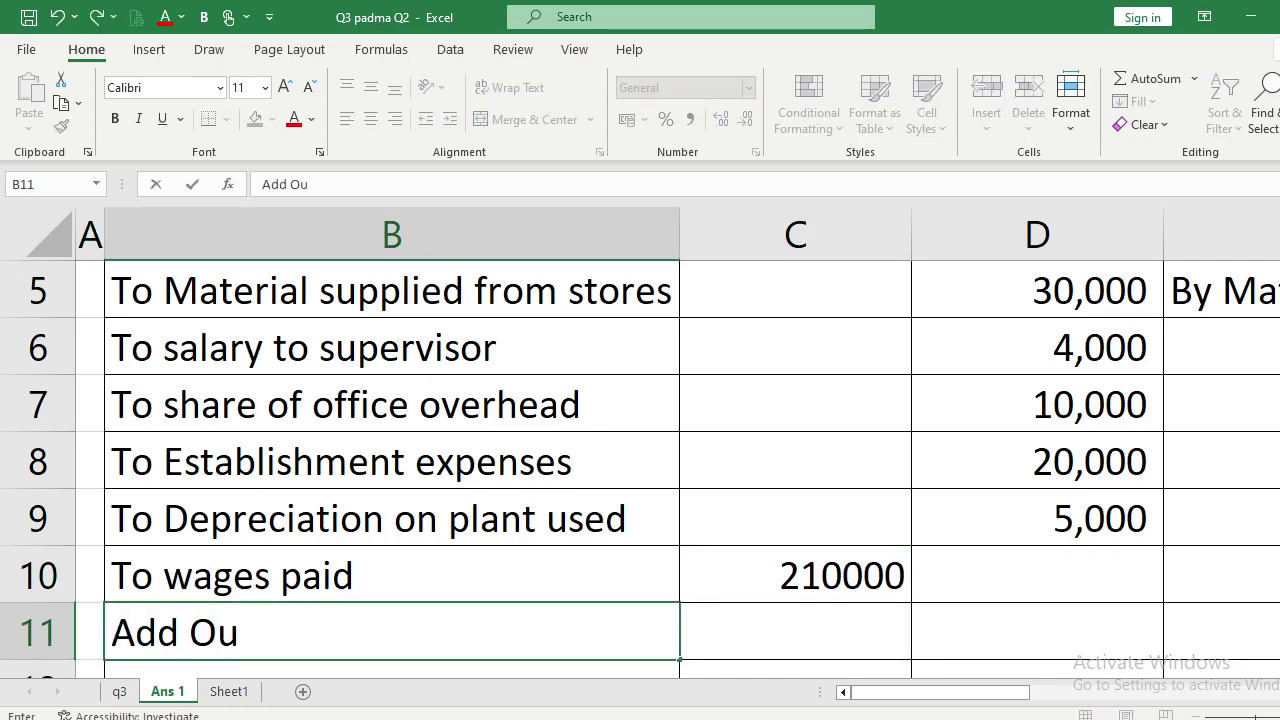
text(tstanding)
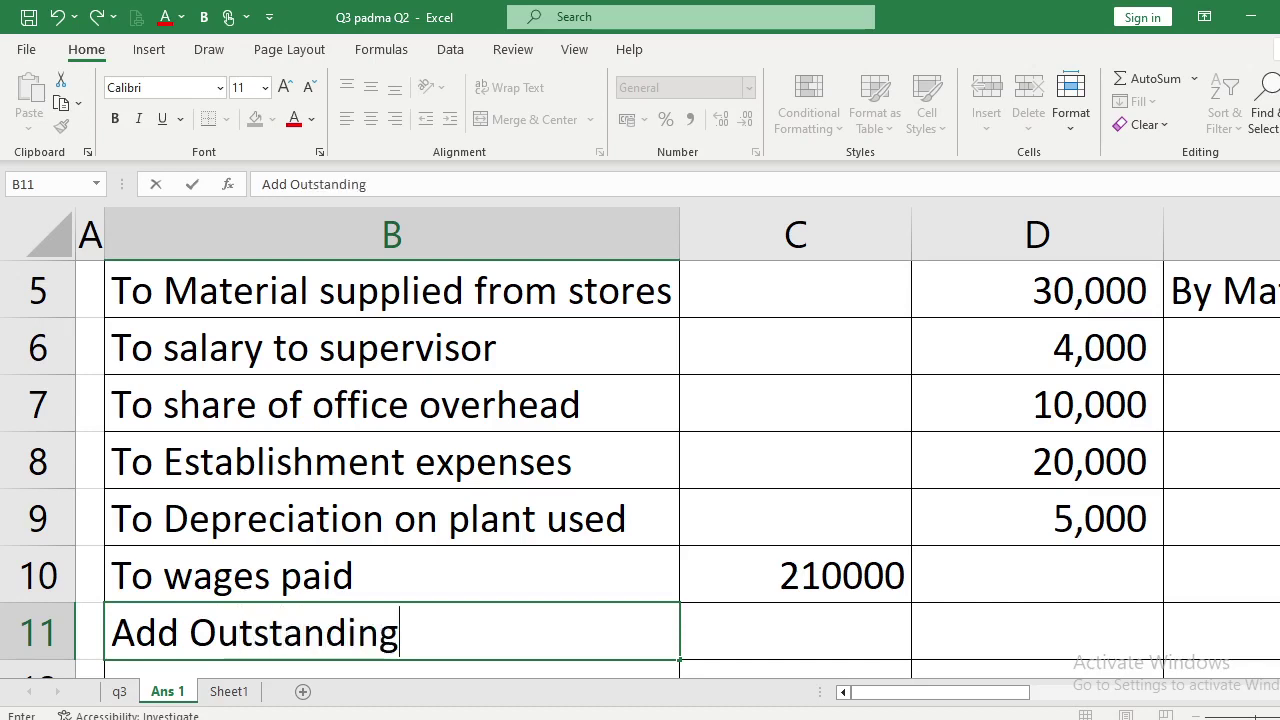
scroll(640, 440, down, 1)
click(795, 575)
text(100)
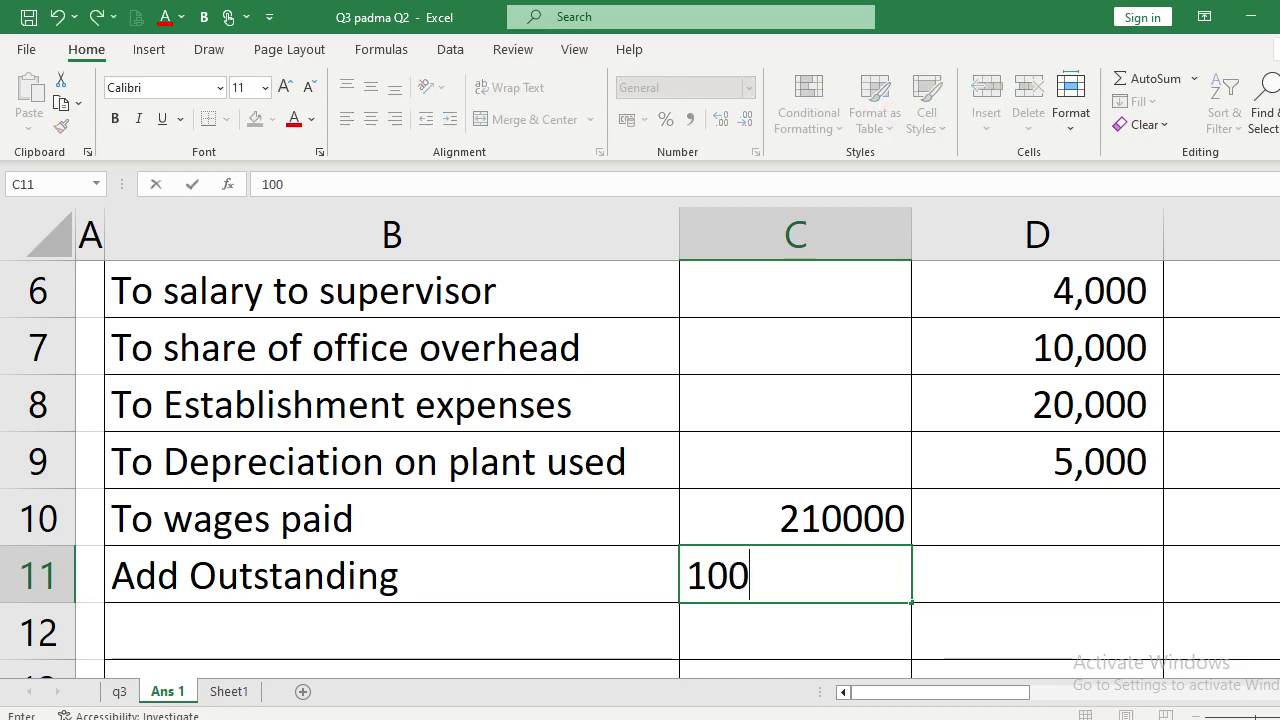
text(00)
key(Return)
Enter 22000 in D11 as the total of wages paid and outstanding.
click(795, 575)
click(1037, 575)
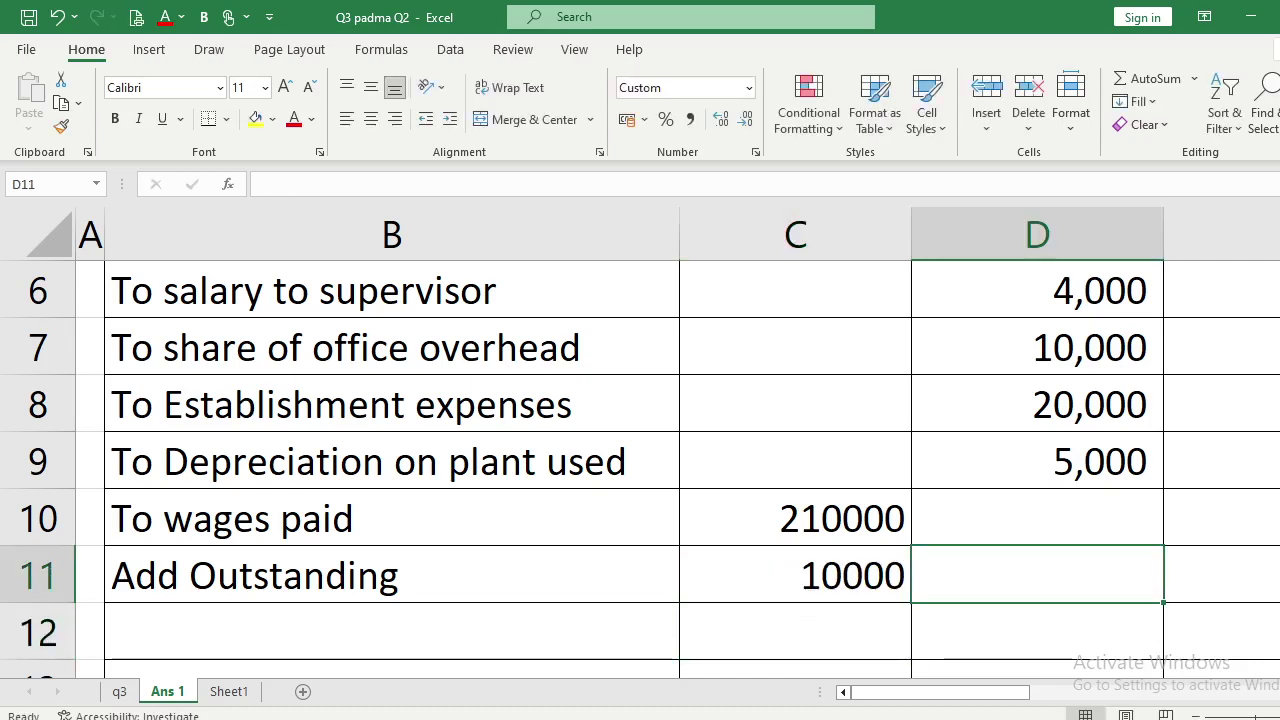
text(22000)
key(Return)
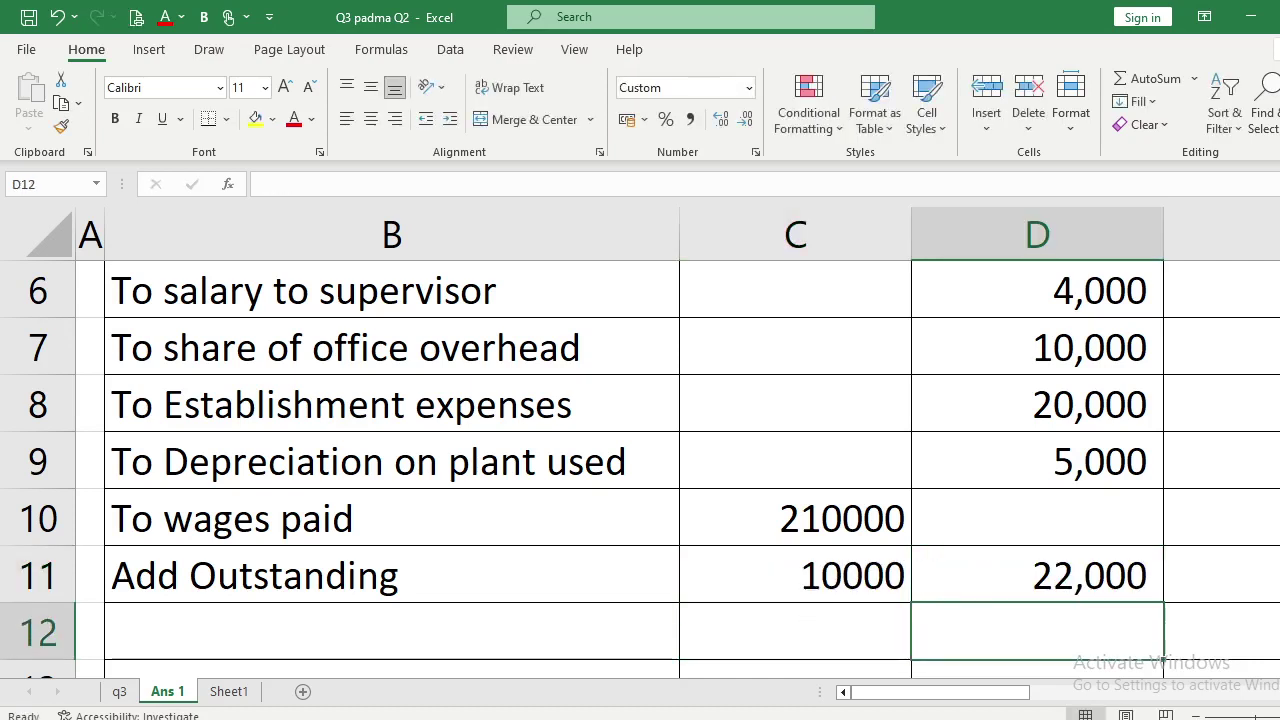
Correct the total wages amount in D11 to 220000.
click(1037, 575)
key(F2)
key(BackSpace)
key(BackSpace)
key(BackSpace)
text(0,00)
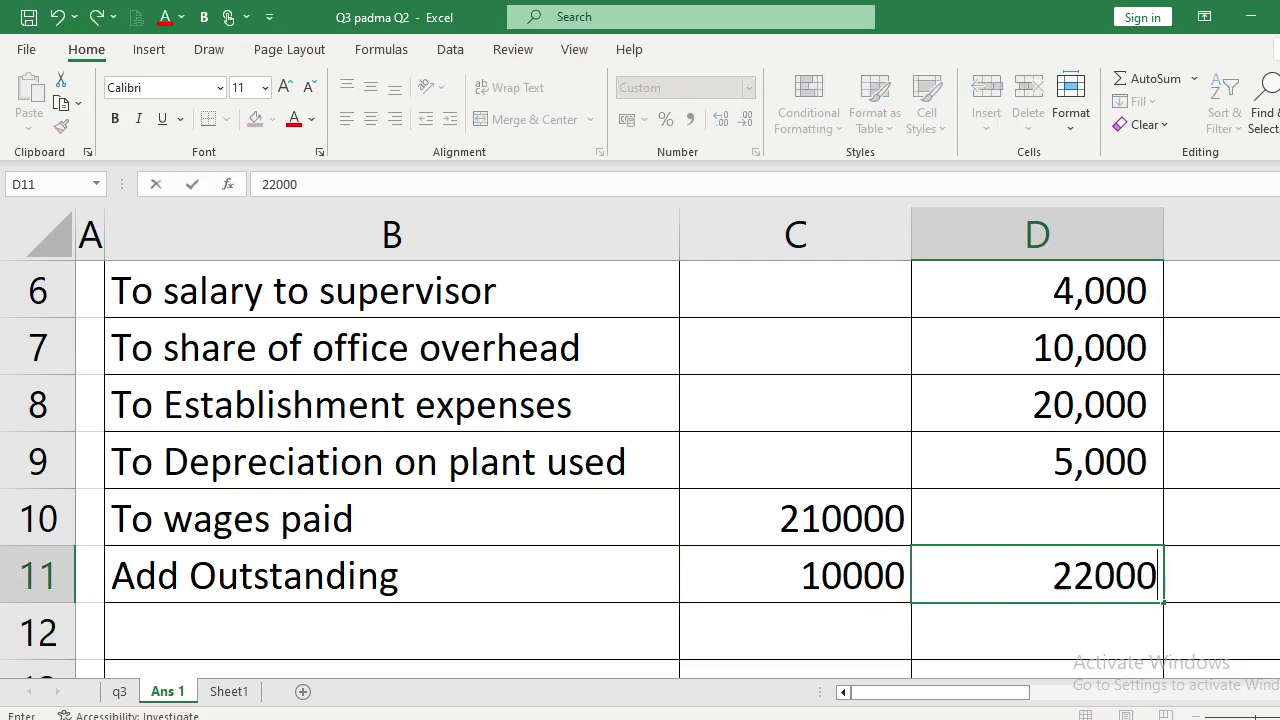
text(0)
key(Return)
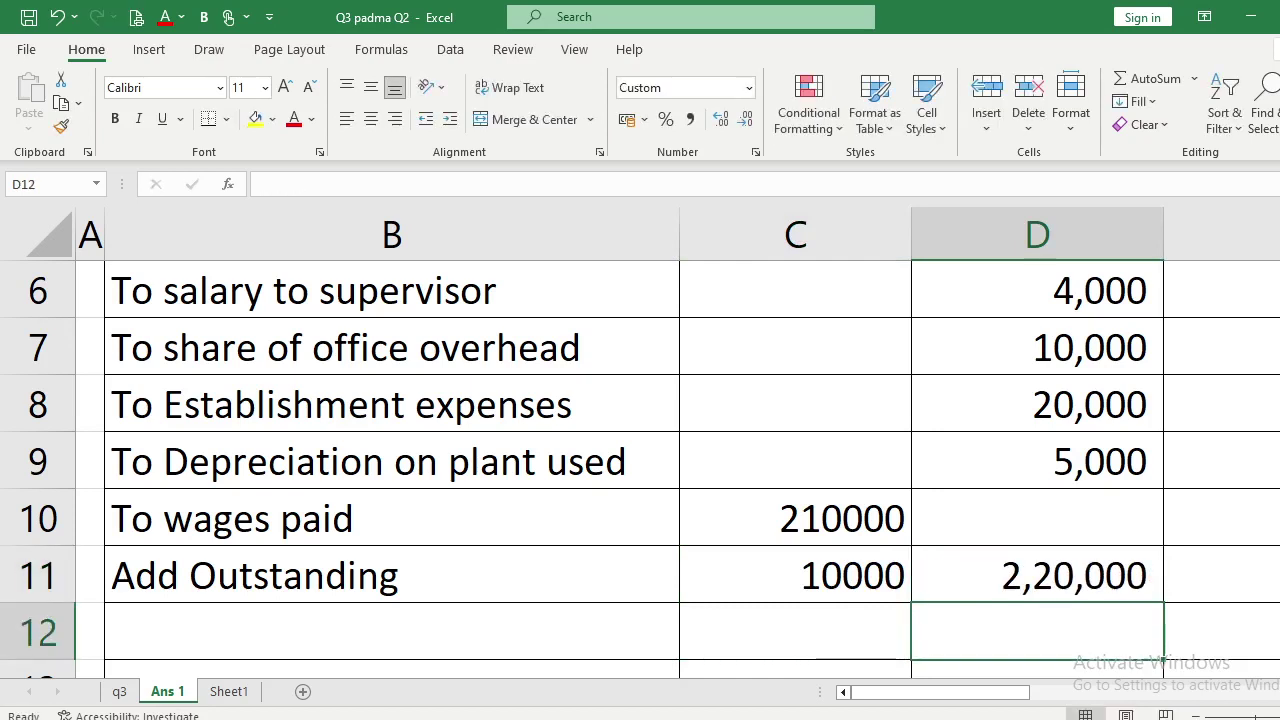
Look up the next item in Q3.pdf and post direct expenses in row 12, entering "To Direct Expenses" in B12 and 20000 in D12.
key(alt+Tab)
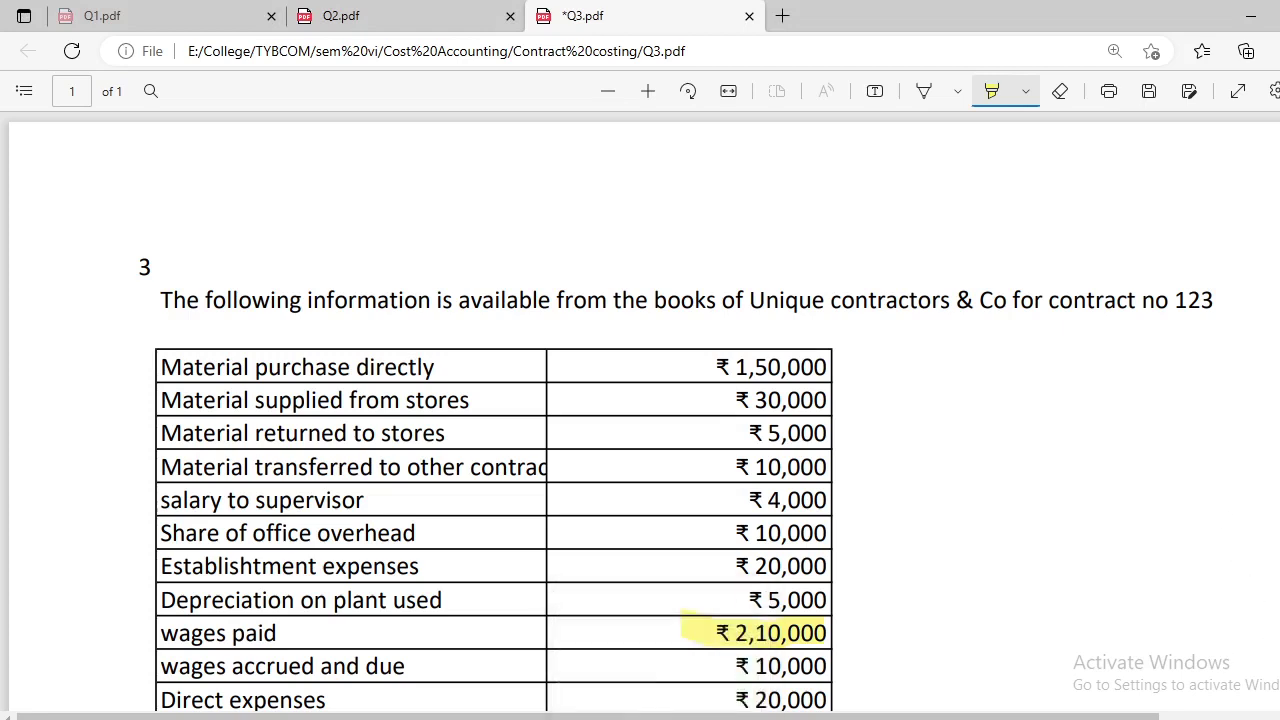
scroll(640, 400, down, 3)
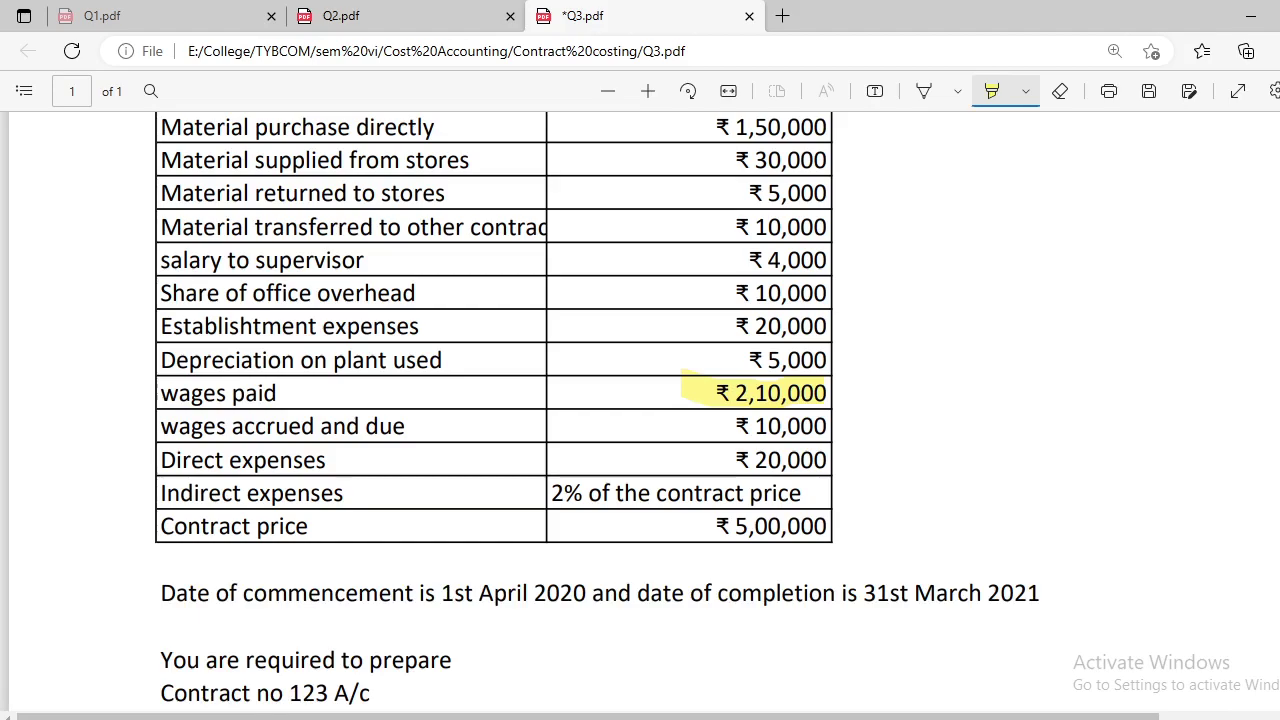
key(alt+Tab)
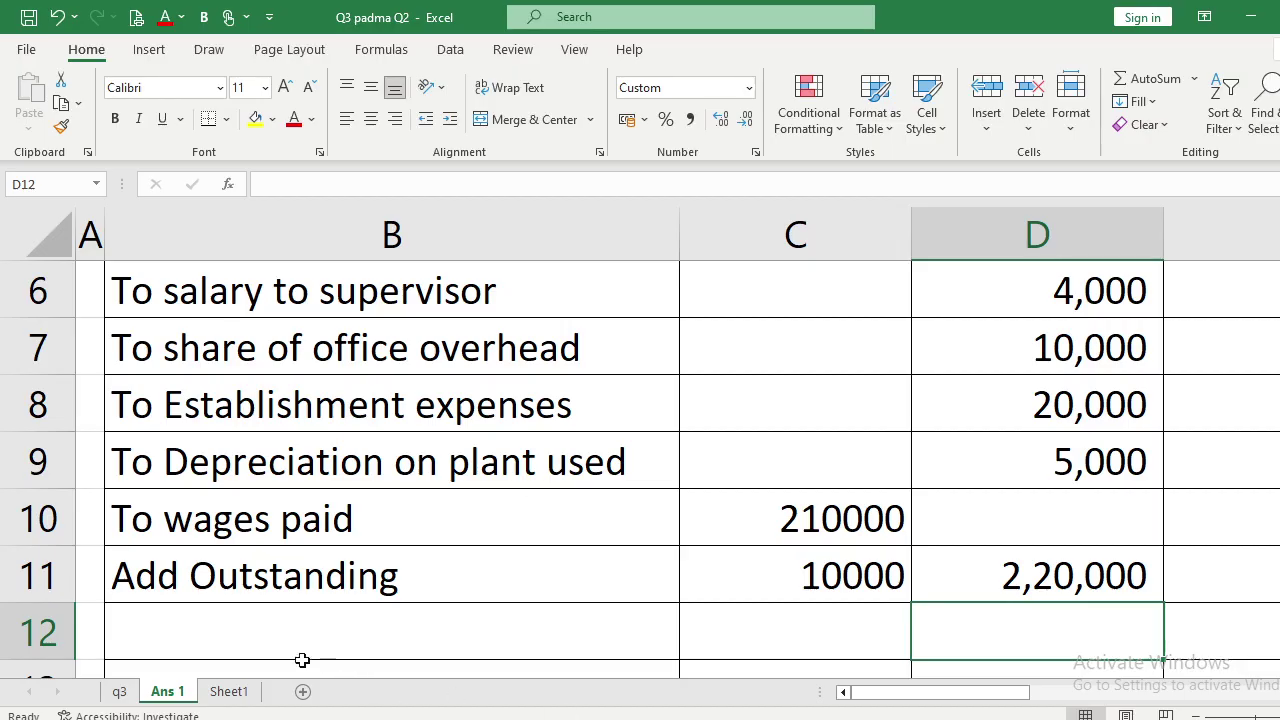
click(285, 632)
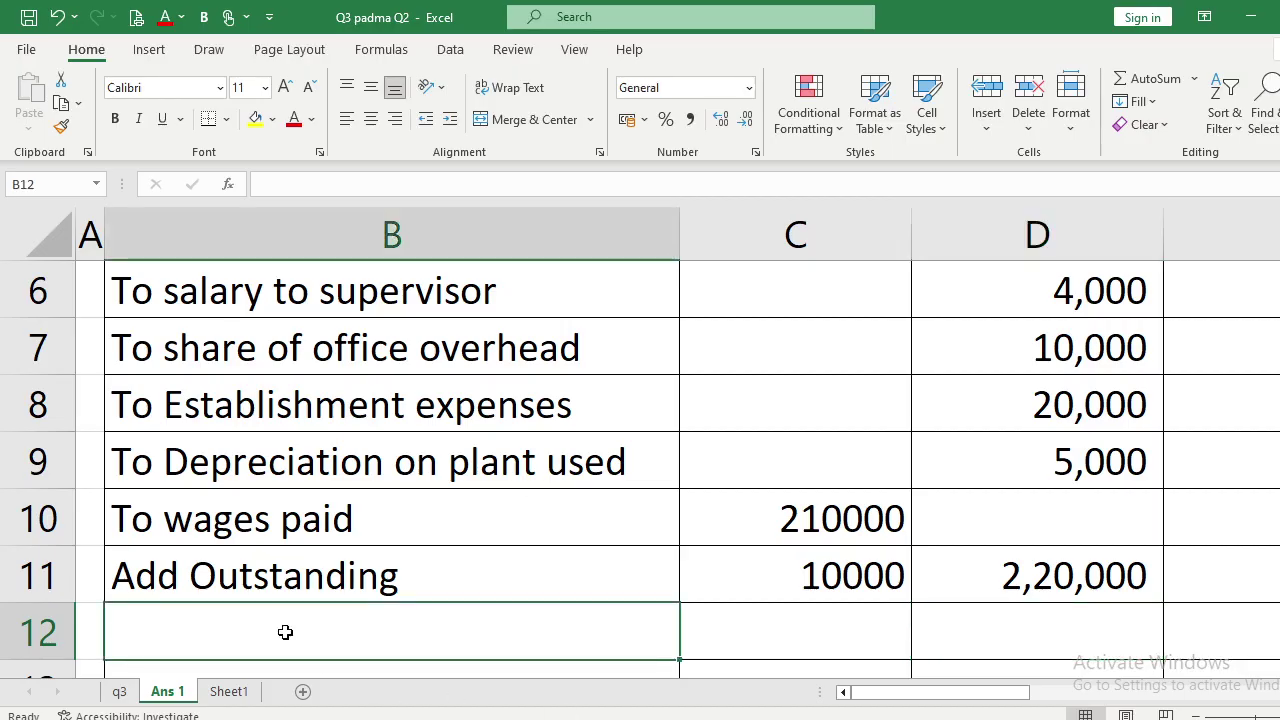
text(To Dir)
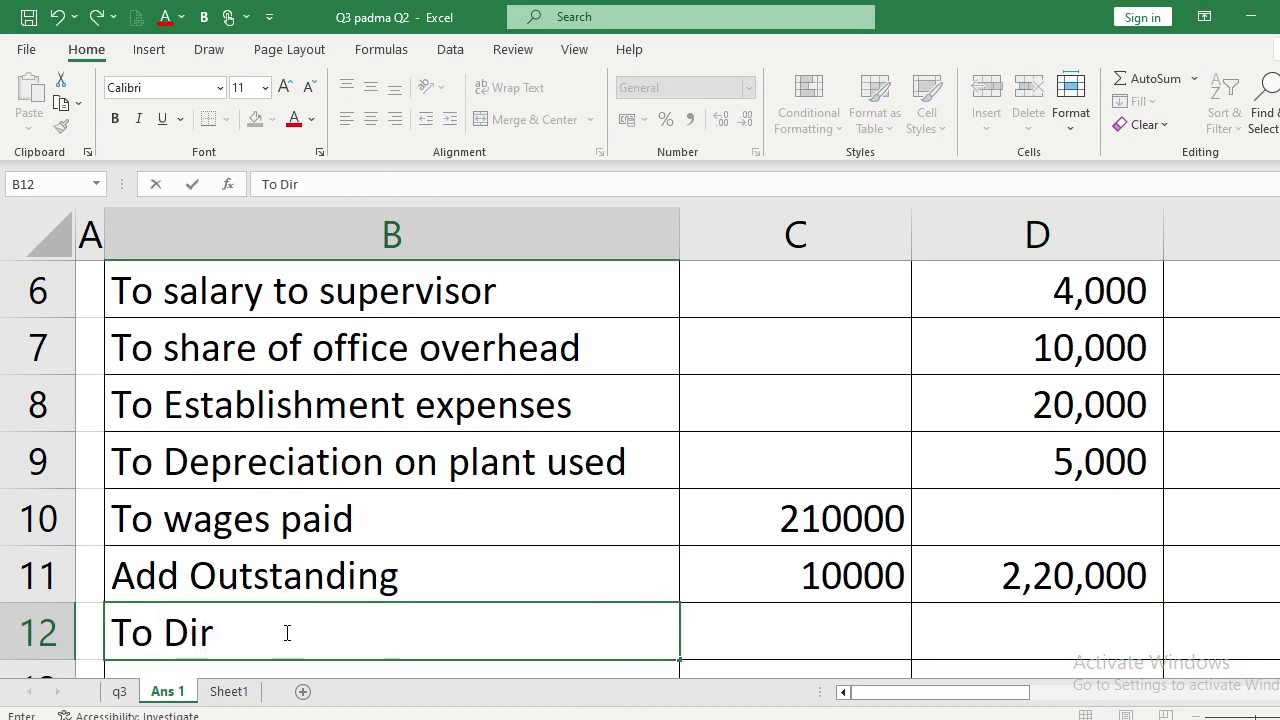
text(ect Expenses)
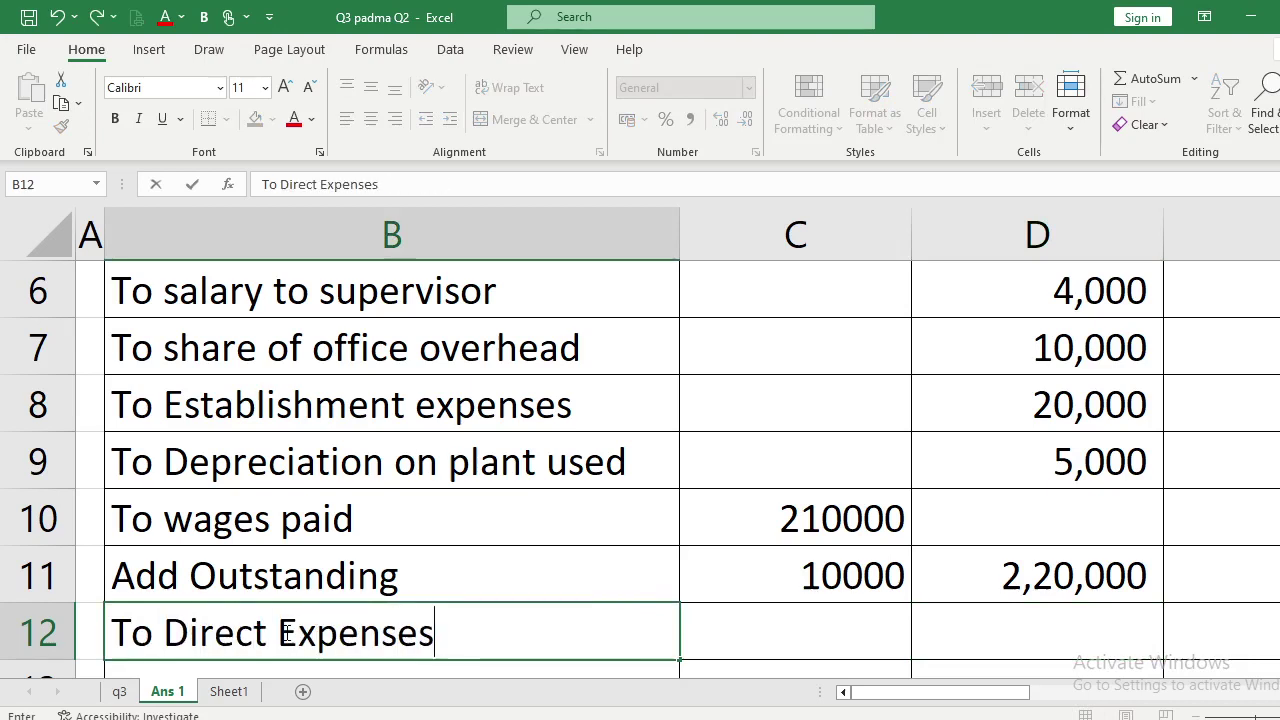
key(Return)
key(Up)
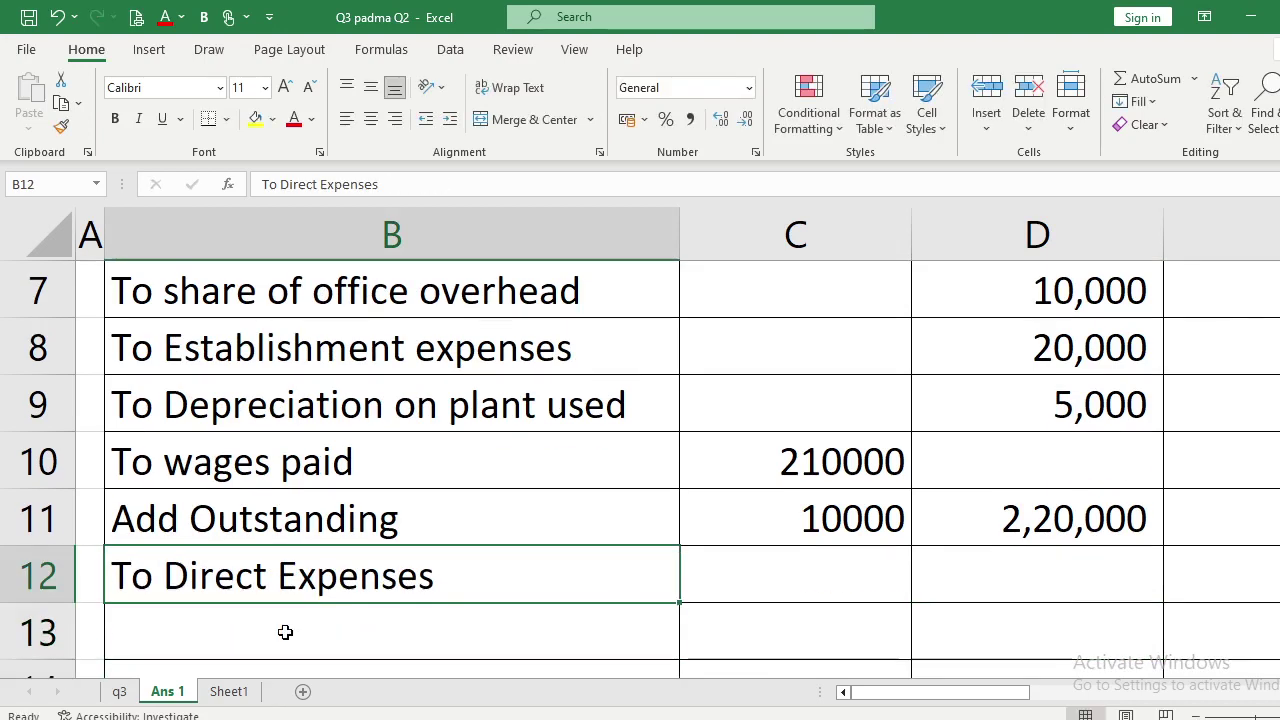
key(Right)
key(Right)
text(20000)
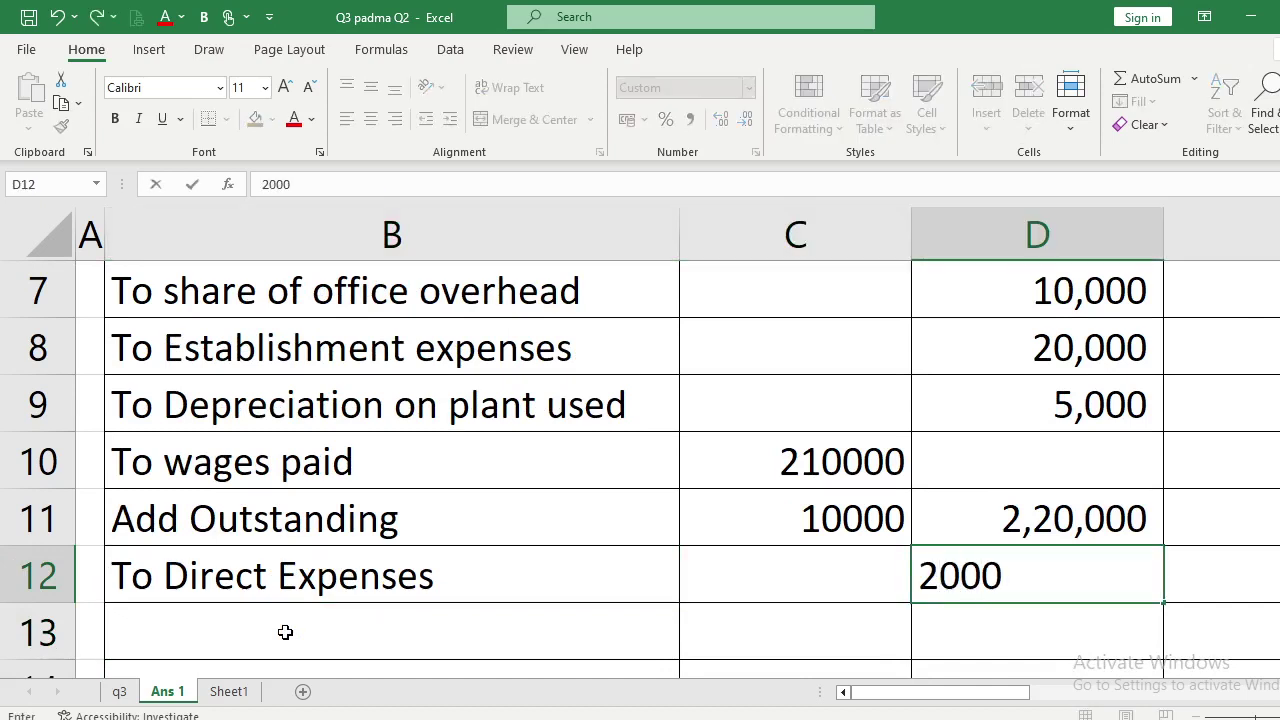
key(Return)
Add the particulars entry "To Indirect expense" in B13, below direct expenses.
click(285, 632)
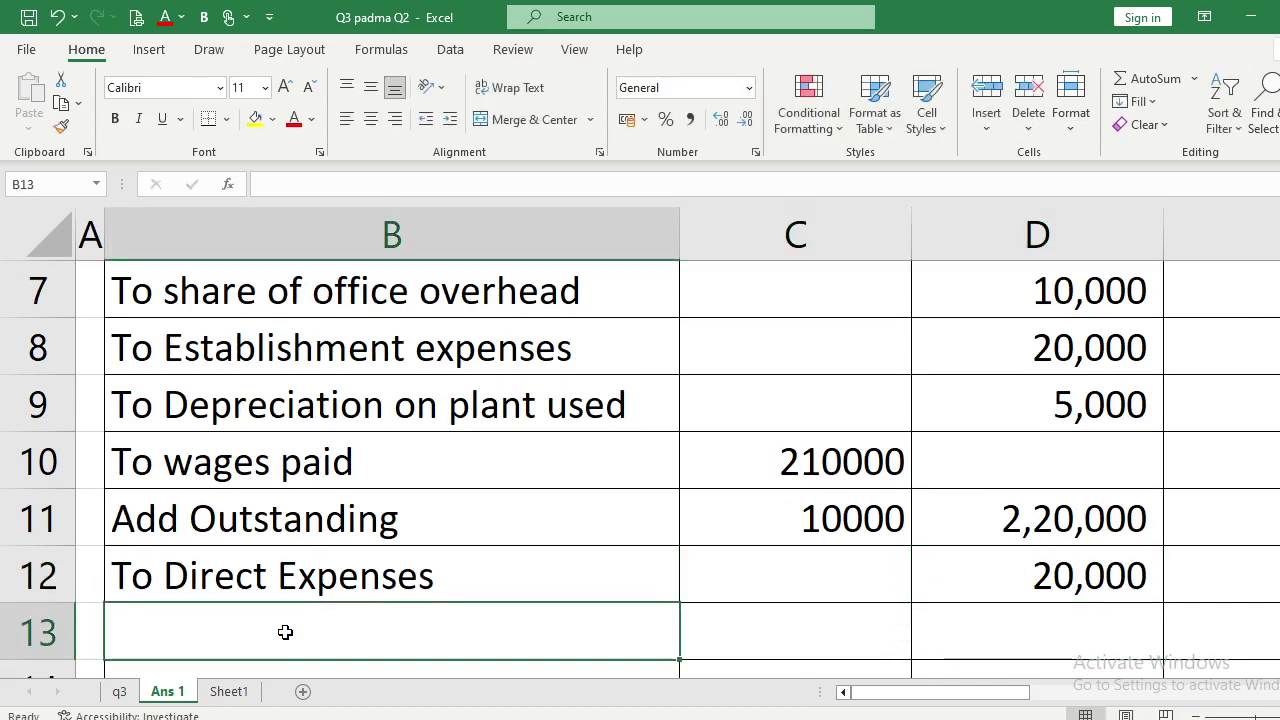
text(T)
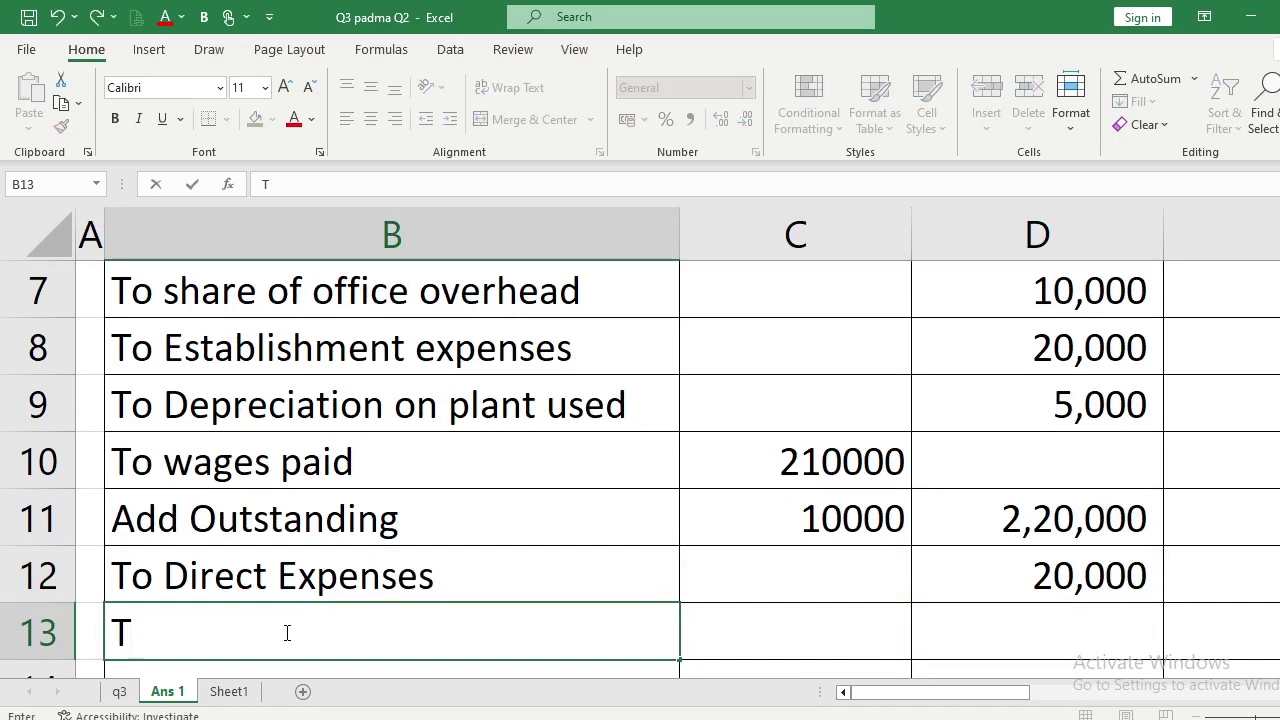
text(o Indirec)
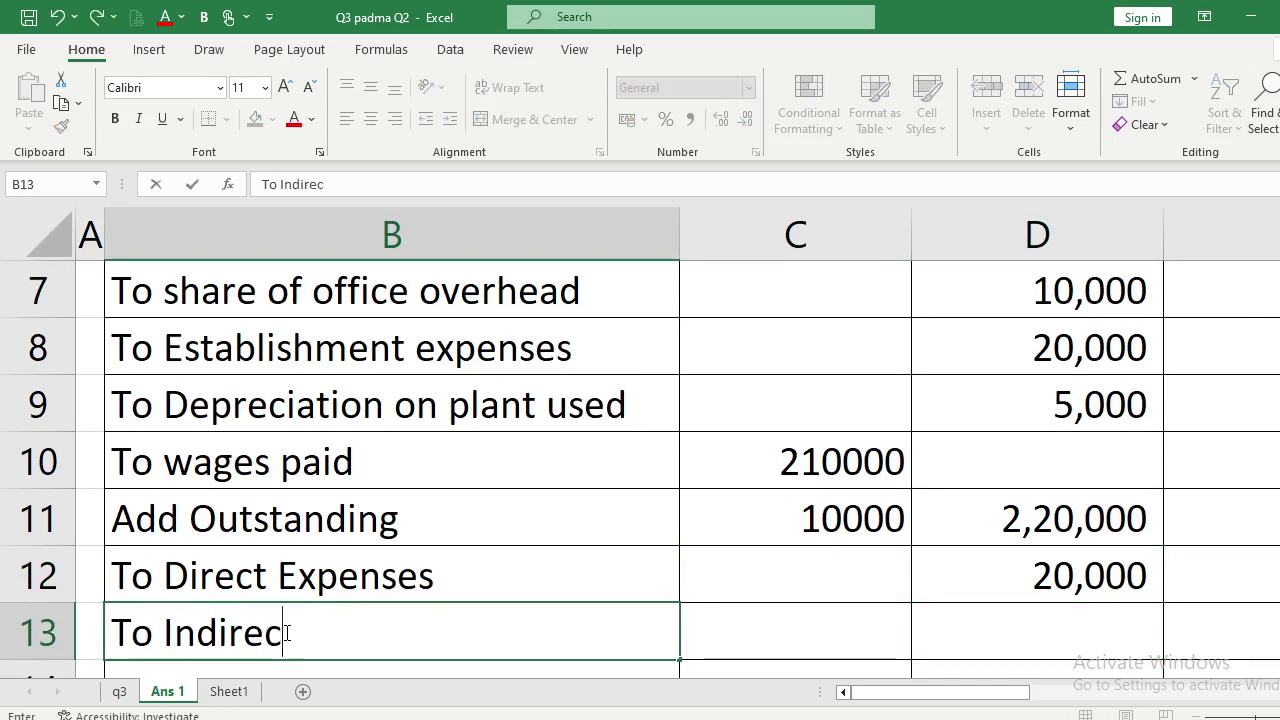
text(t expense)
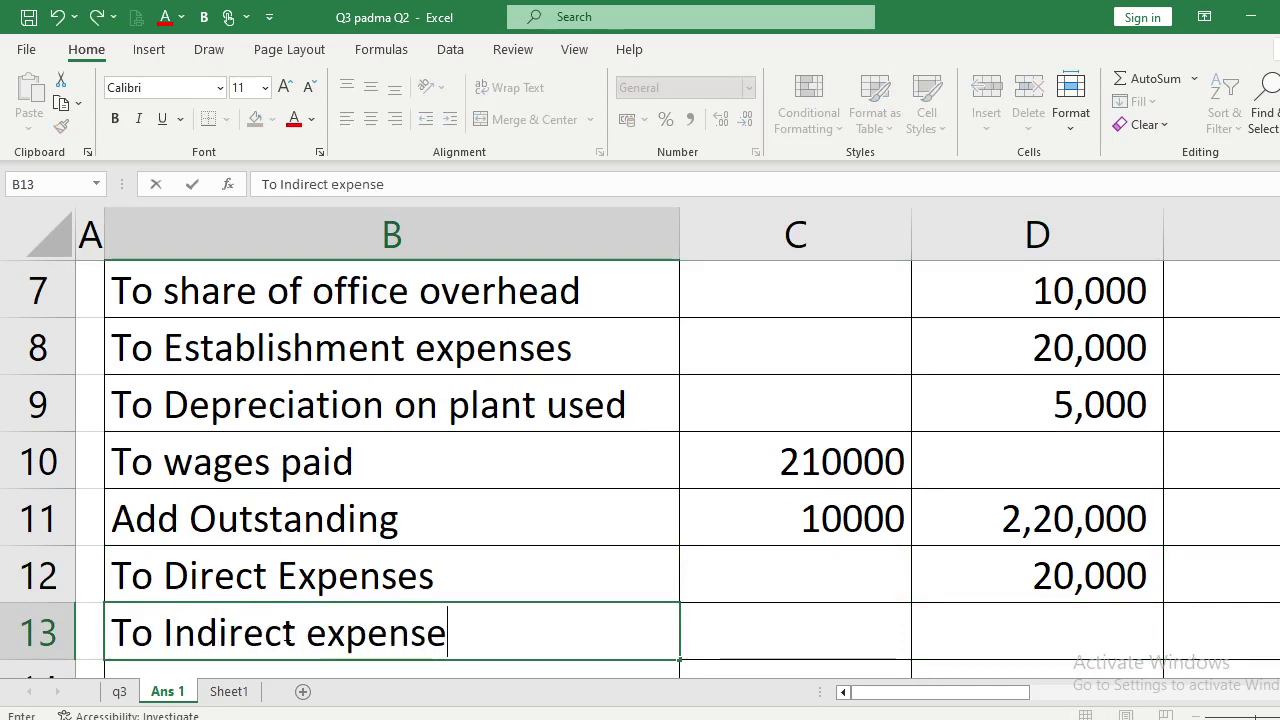
key(Return)
key(Up)
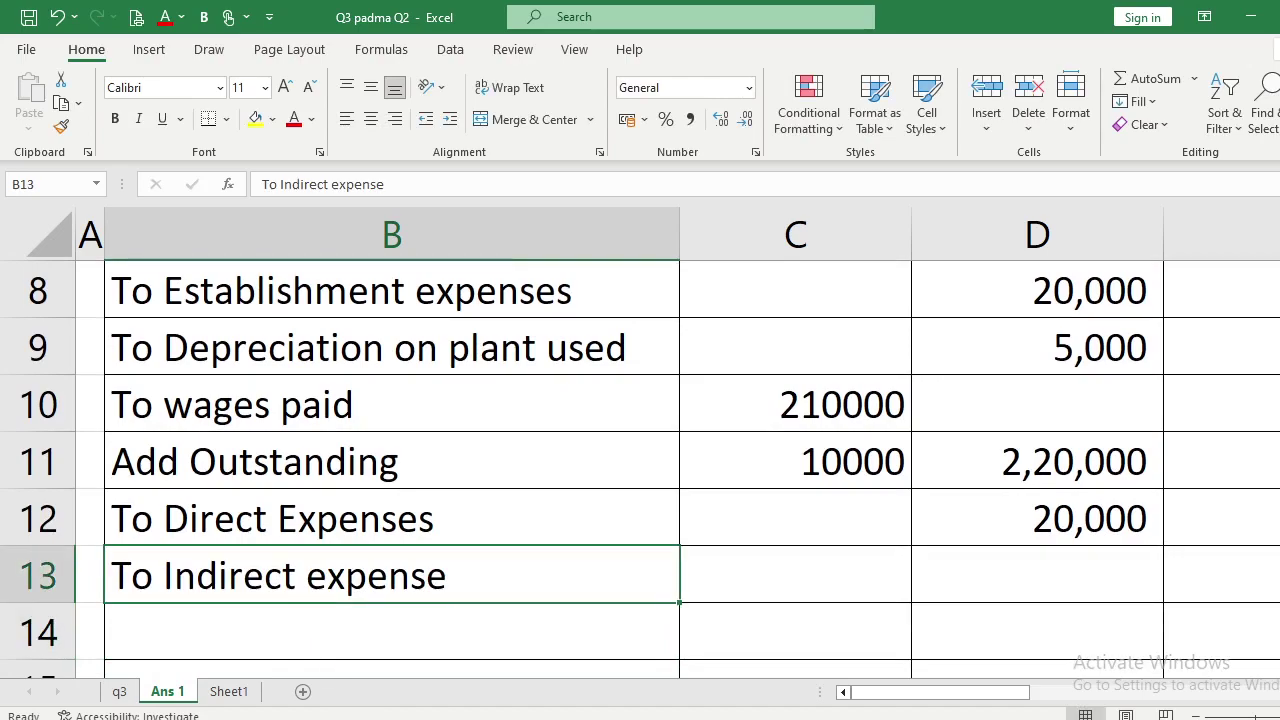
Check the indirect expenses rate and contract price in Q3.pdf, and enter 10000 in D13.
key(alt+Tab)
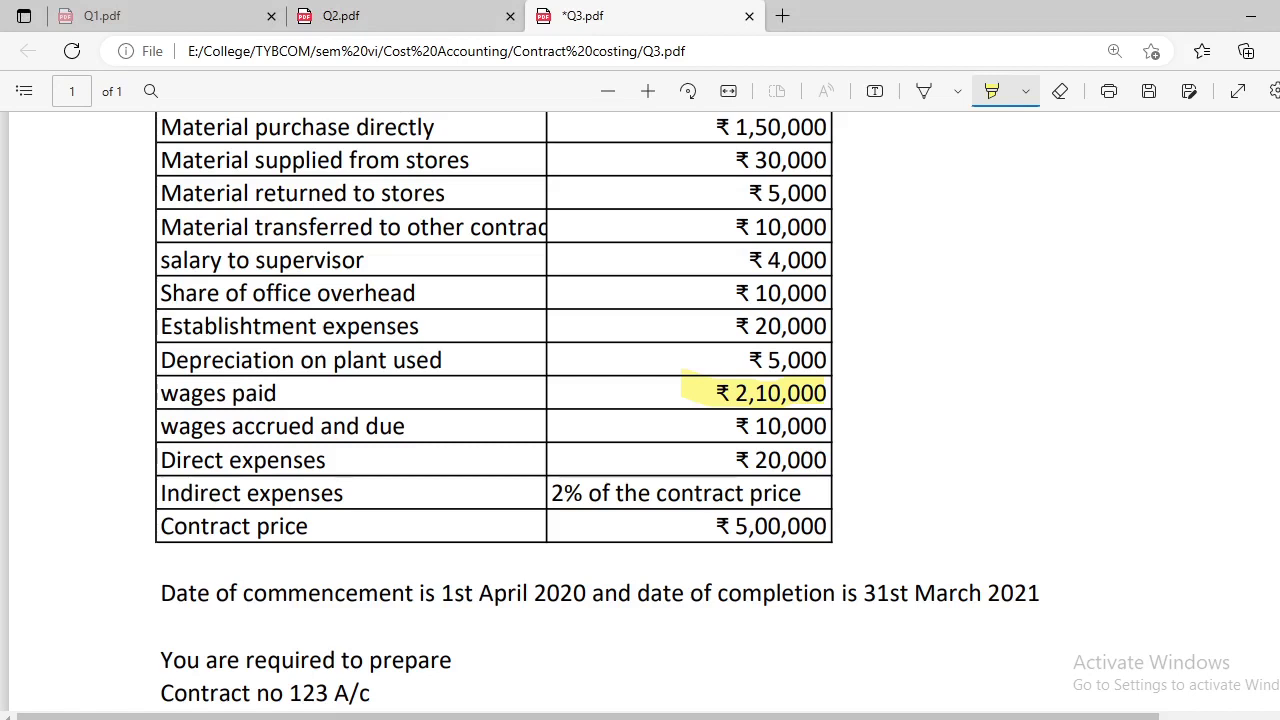
key(alt+Tab)
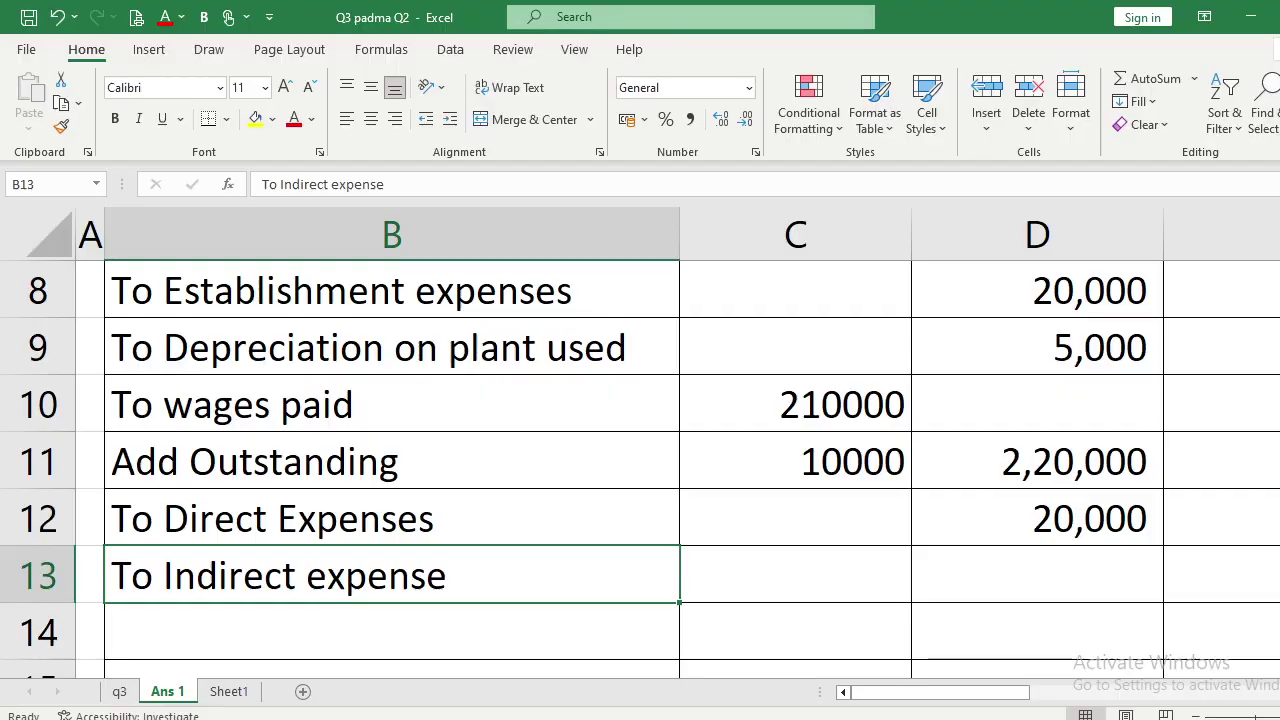
click(795, 574)
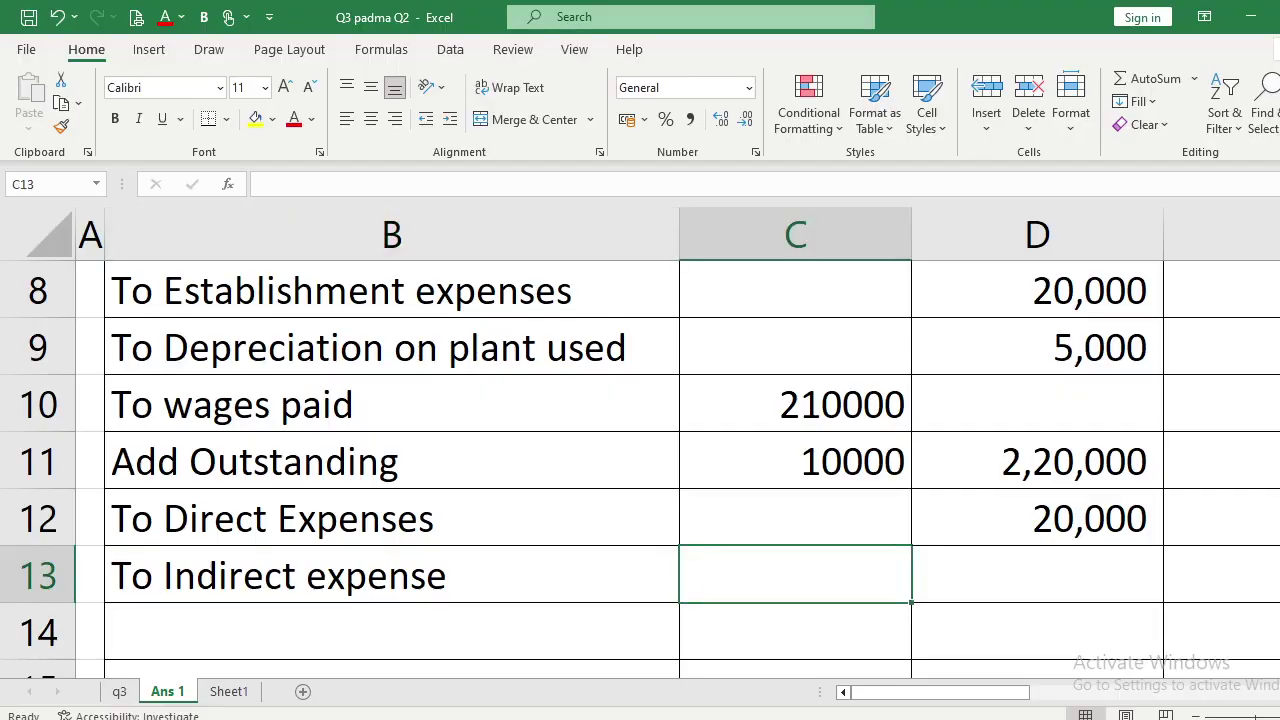
click(1037, 574)
text(10,000)
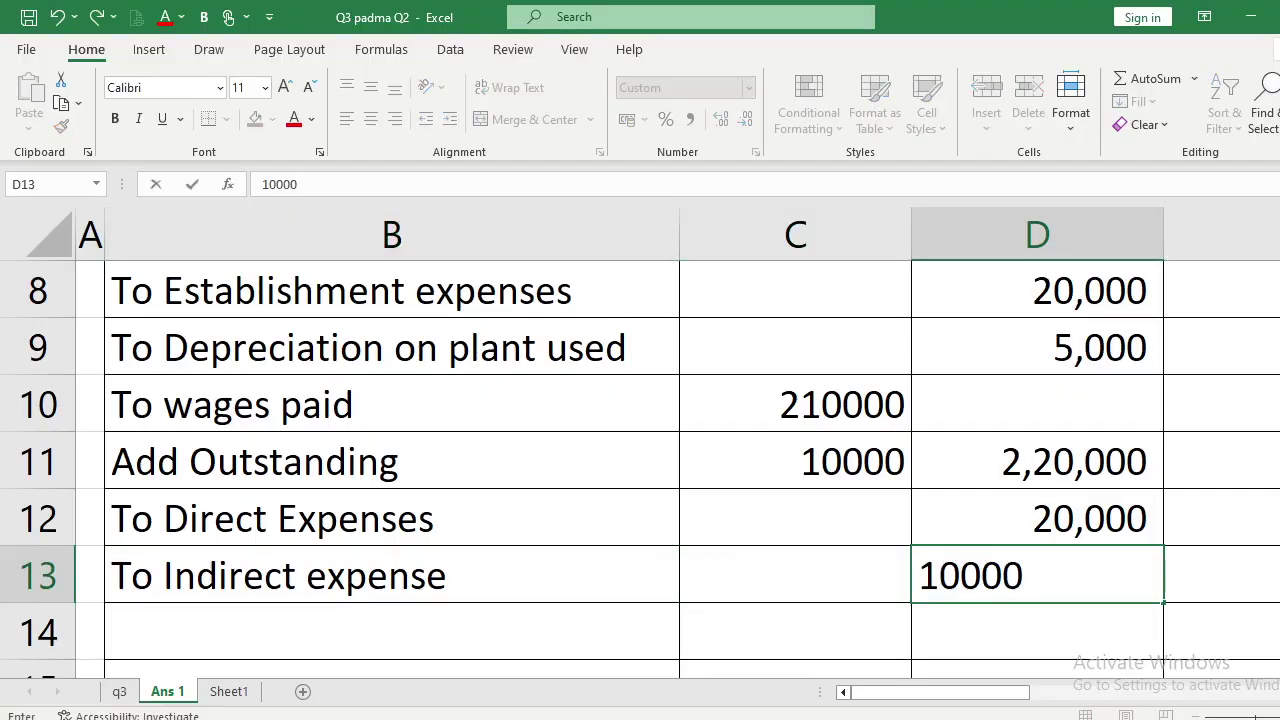
key(Return)
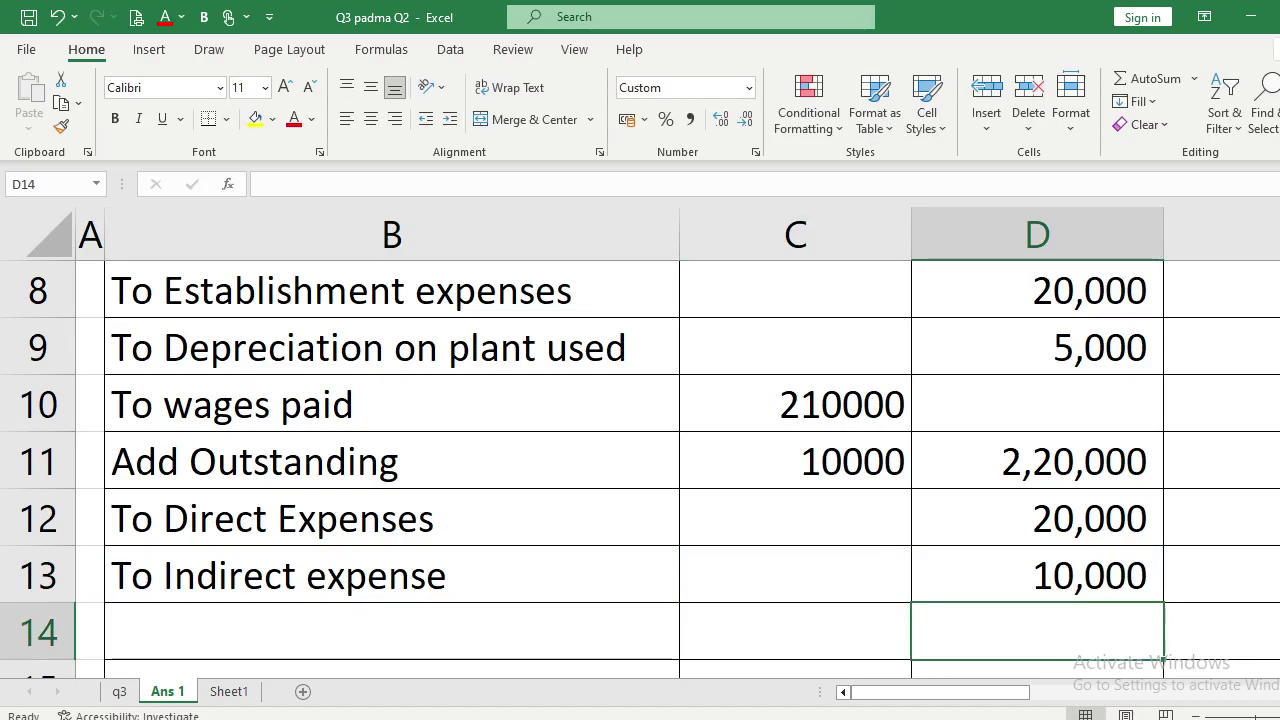
Look up the contract price in Q3.pdf and enter "By Contractee A/c" in E6 on the credit side of the contract account.
key(alt+Tab)
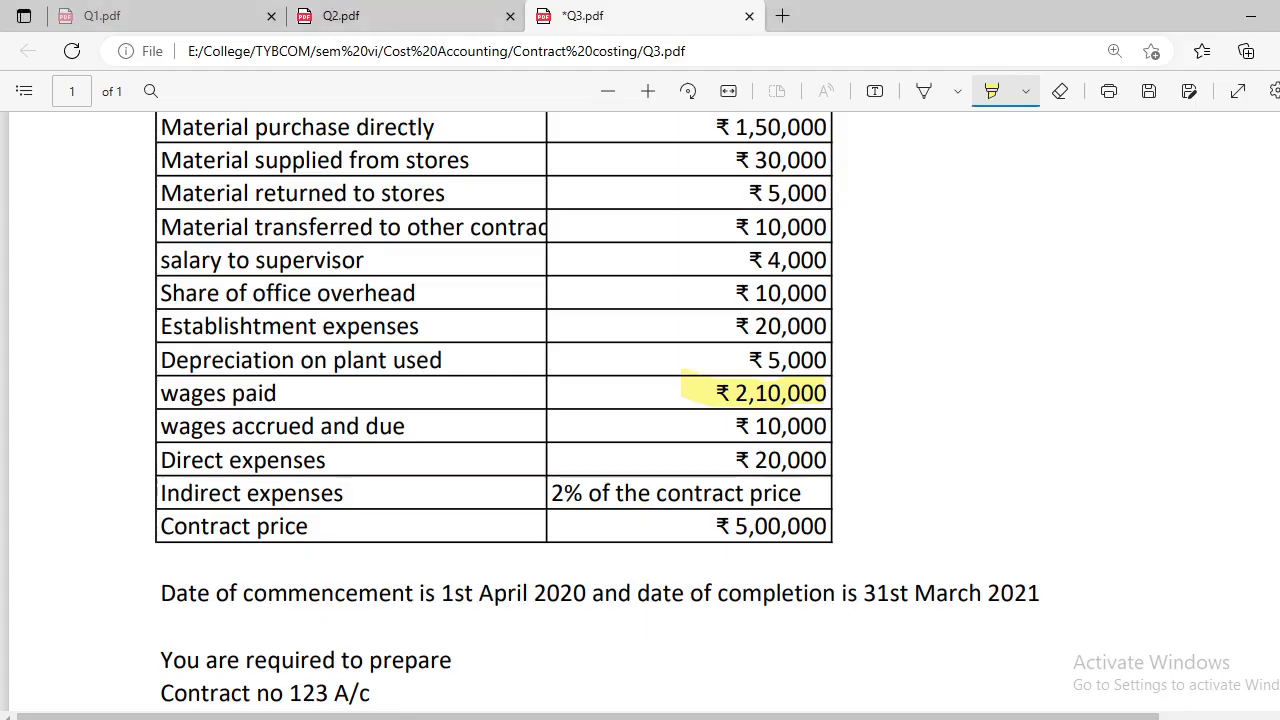
mouse_move(757, 719)
scroll(846, 614, up, 1)
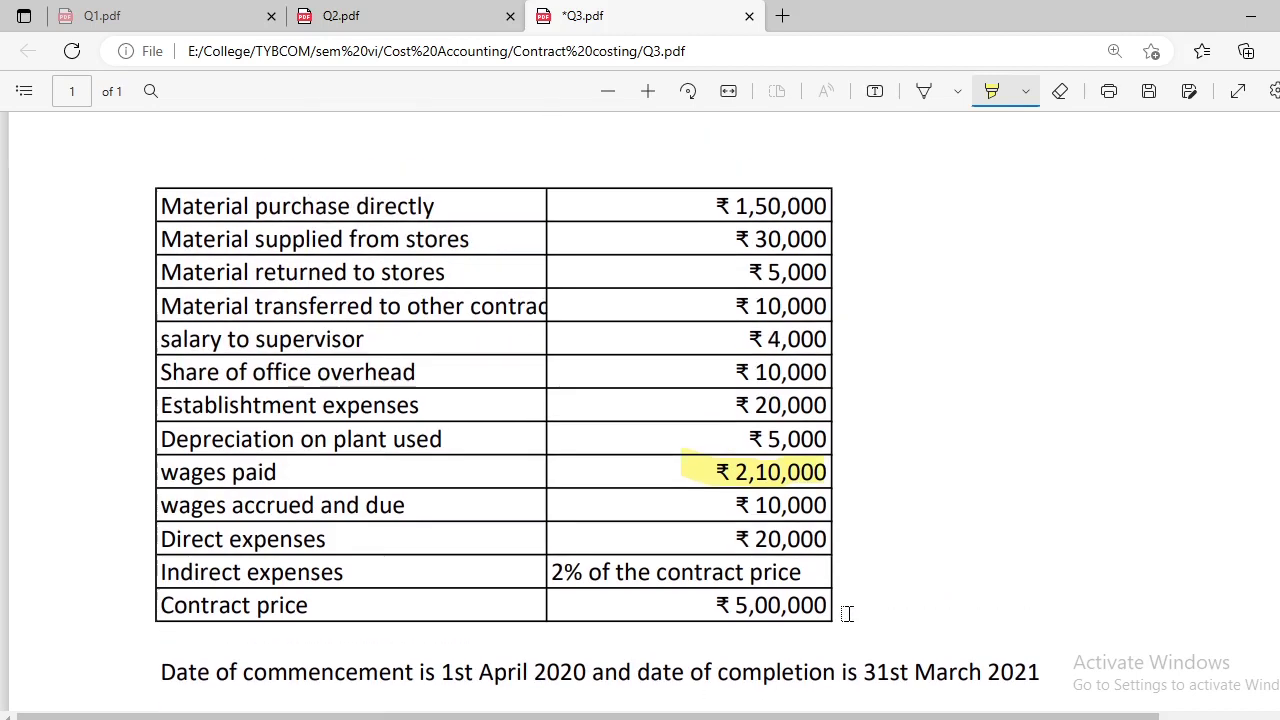
scroll(846, 614, down, 1)
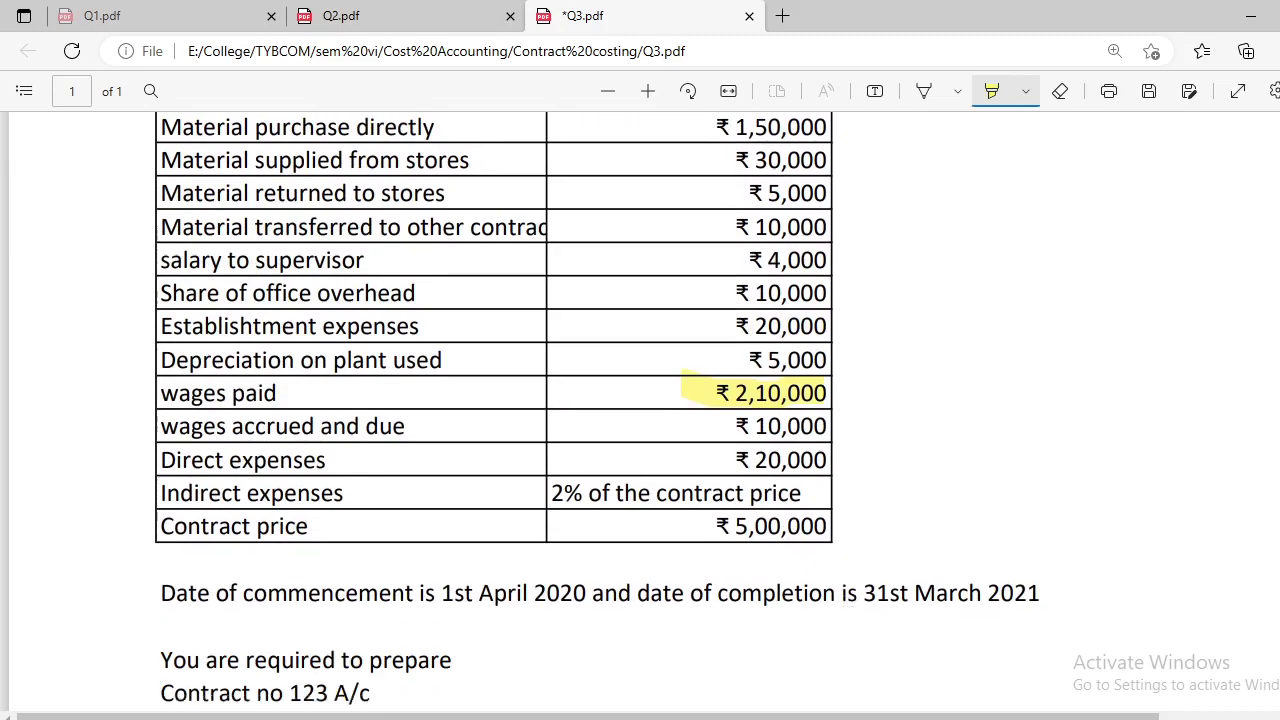
key(alt+Tab)
click(904, 607)
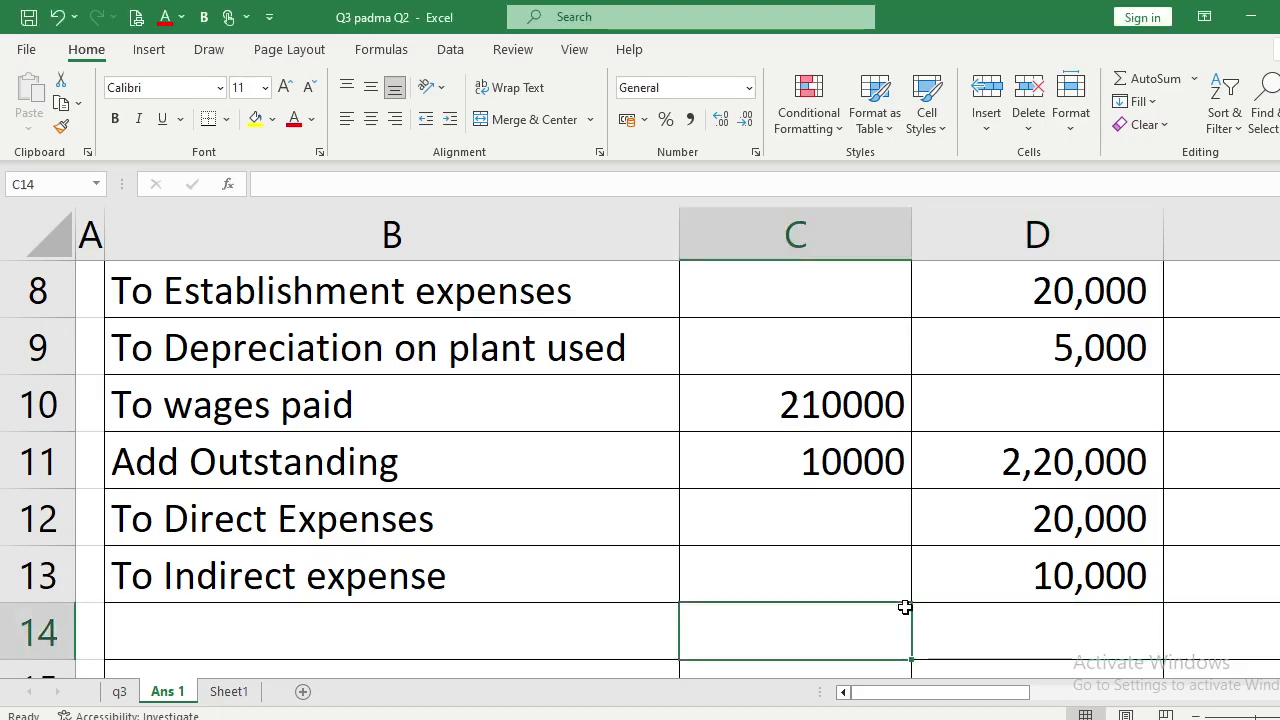
key(Right)
key(Right)
key(Up)
key(Up)
key(Up)
key(Up)
key(Up)
key(Up)
key(Up)
key(Up)
key(Up)
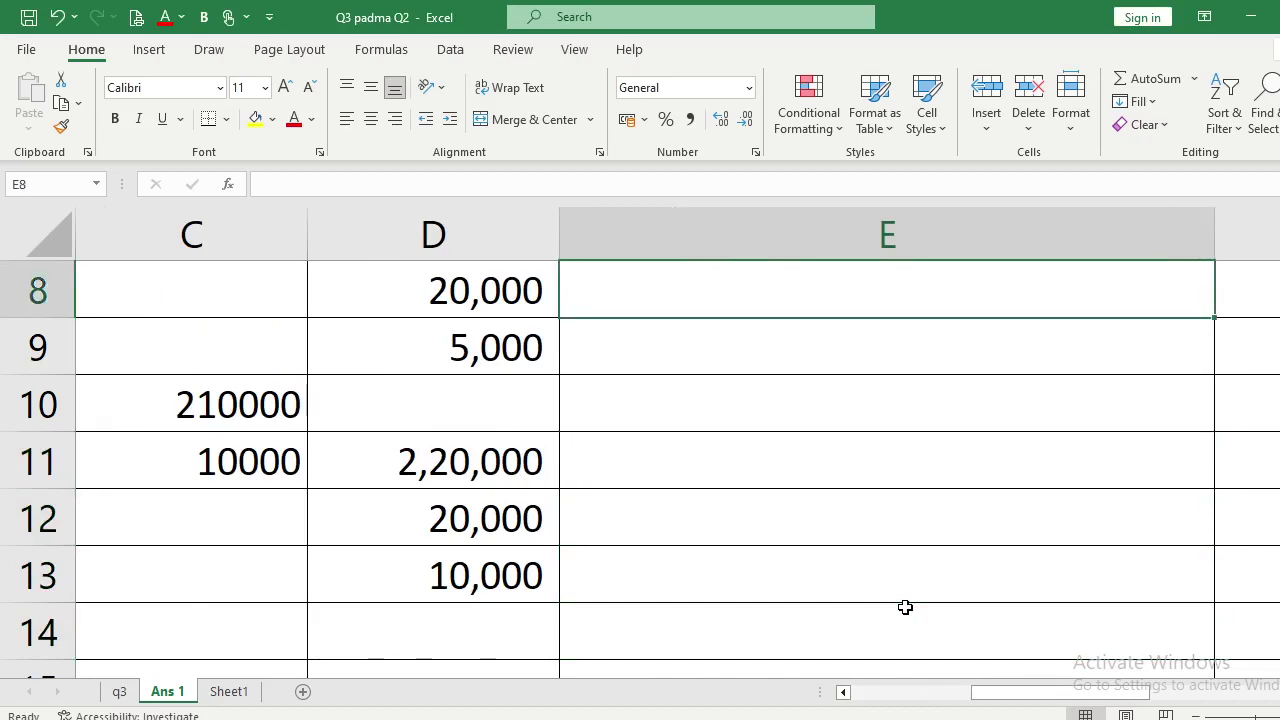
scroll(904, 607, up, 1)
key(Right)
key(Right)
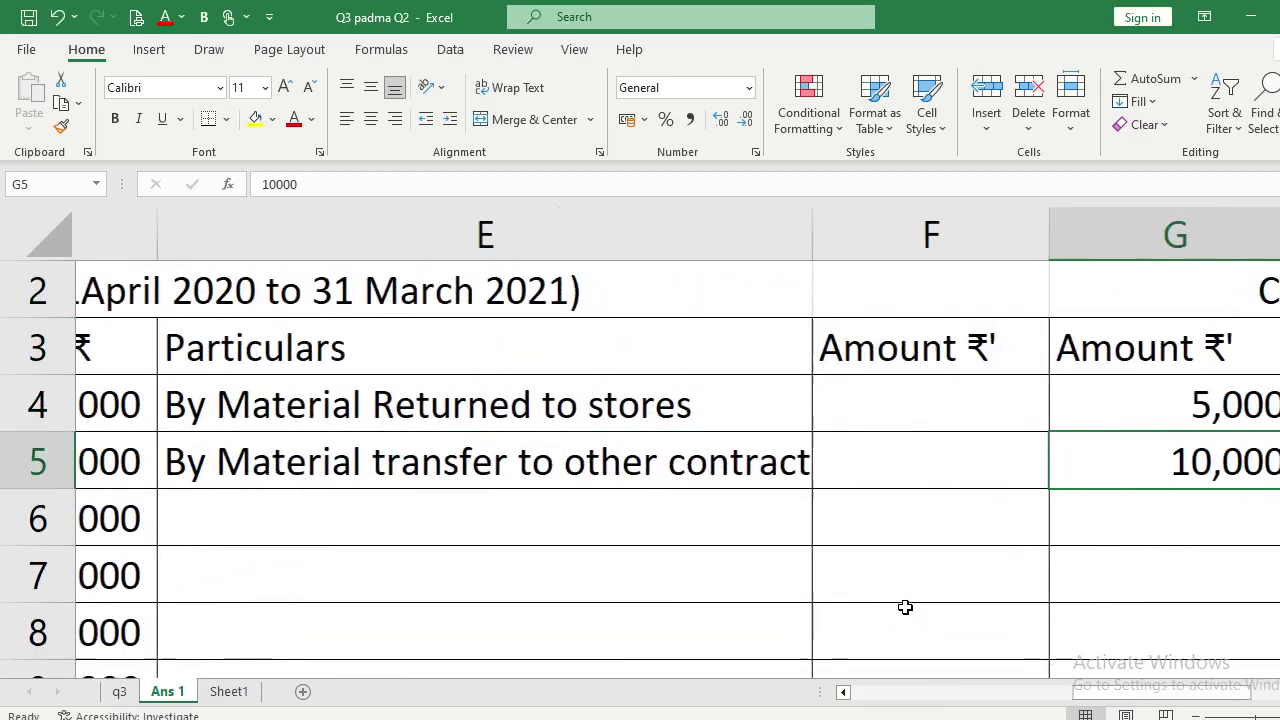
key(Down)
key(Left)
key(Left)
key(Left)
key(Right)
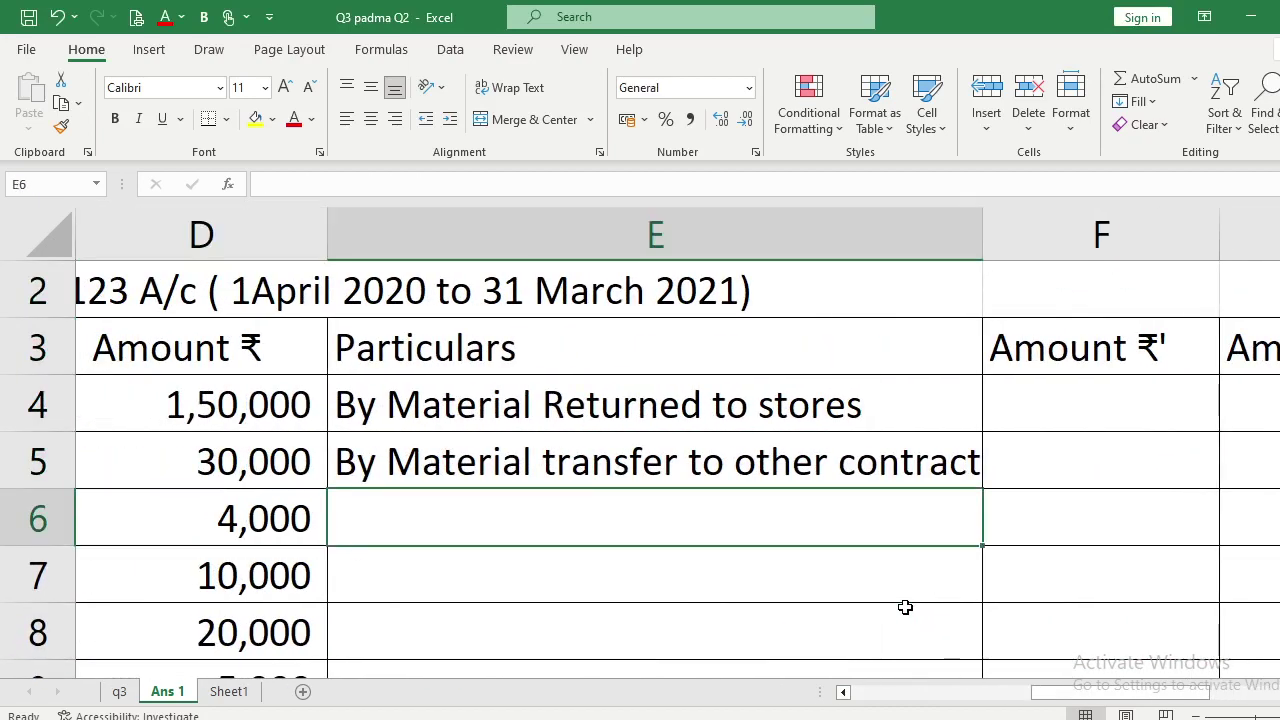
text(v)
key(BackSpace)
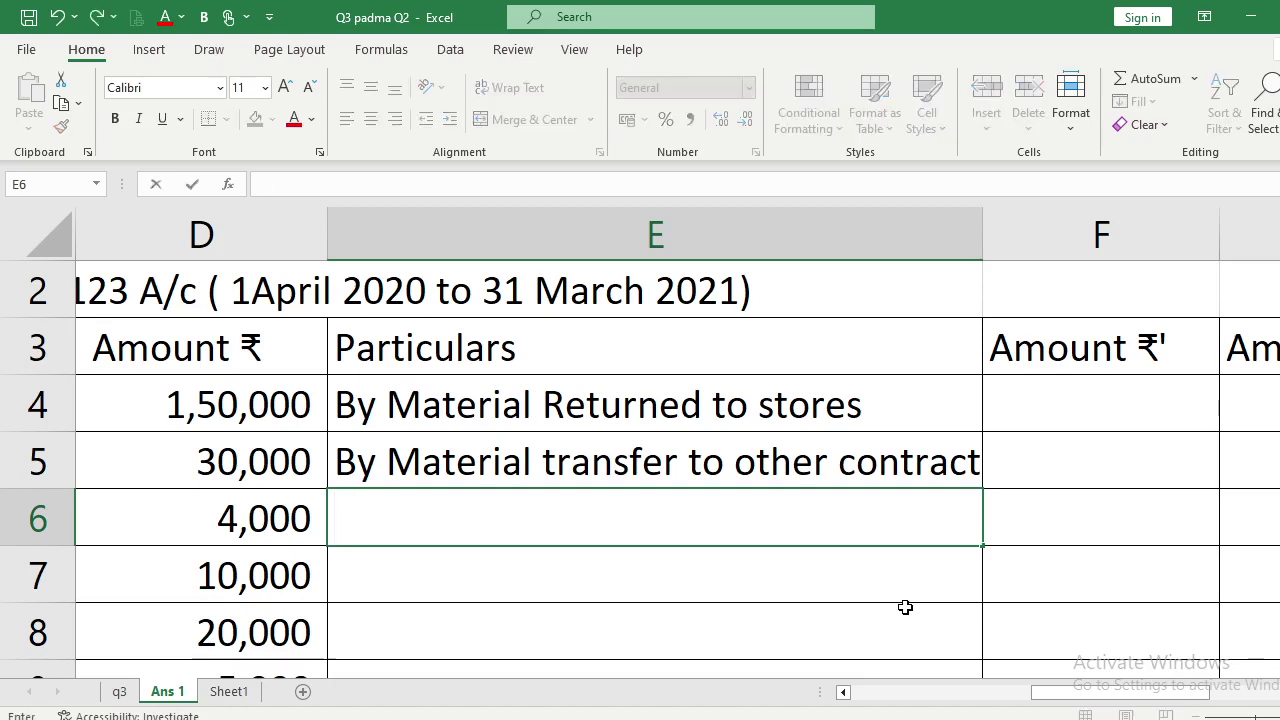
text(By Contr)
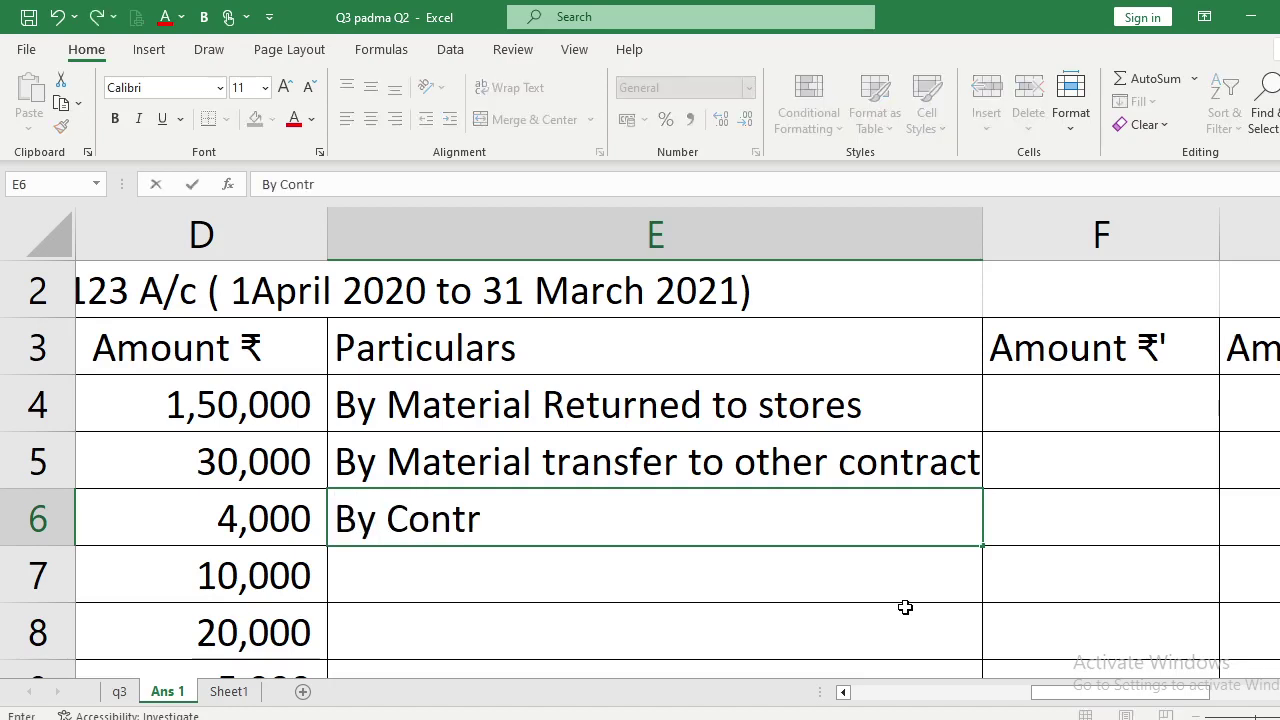
text(actee A)
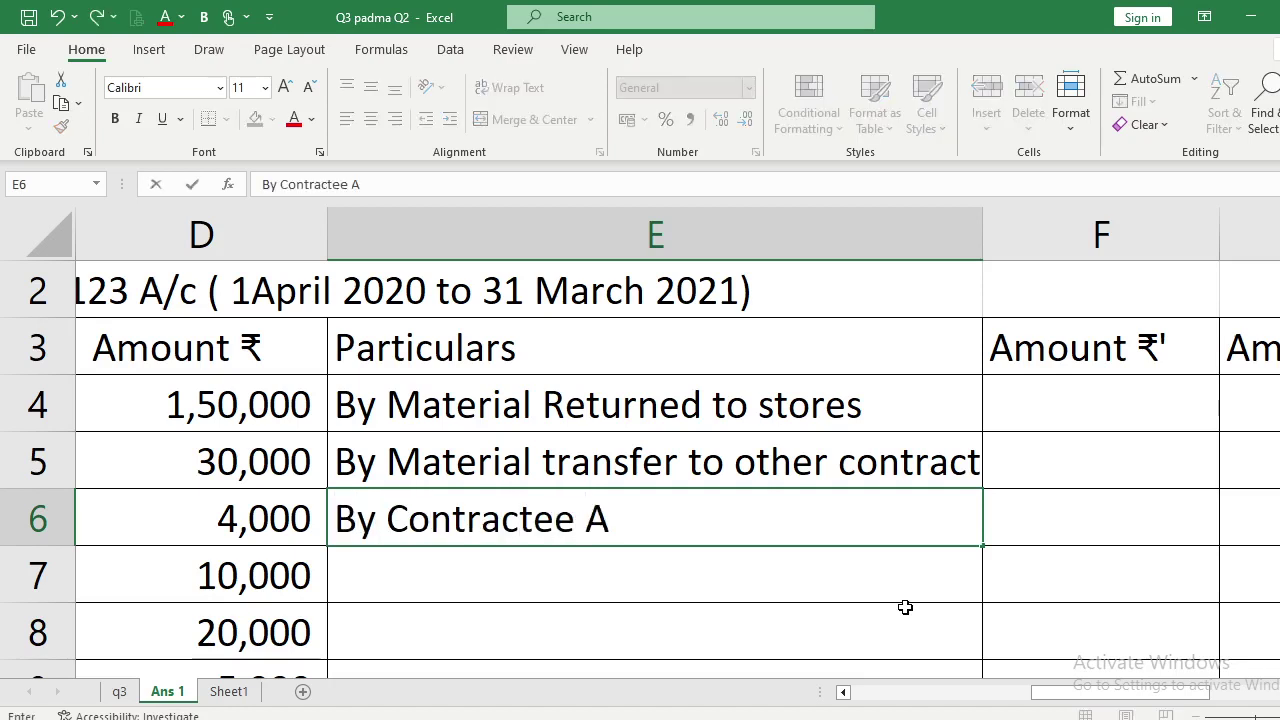
text(/c)
key(Return)
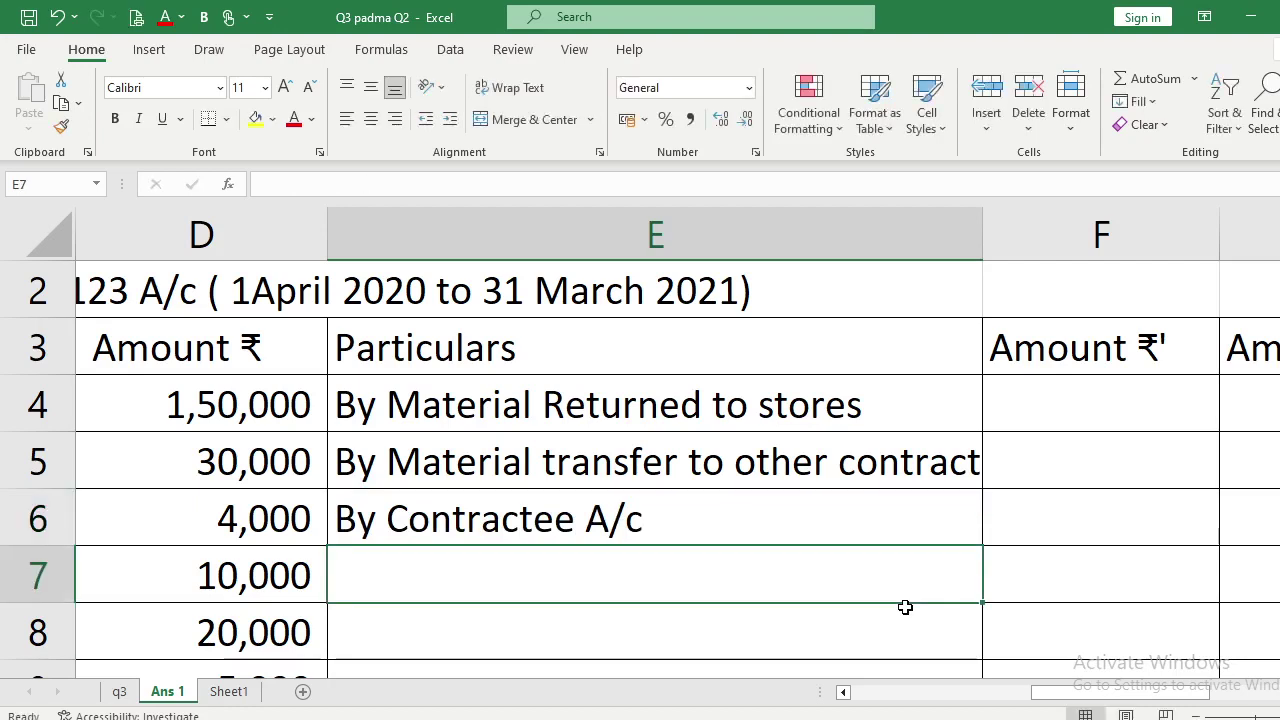
Enter the contract price of 500000 in G6 as the Contractee A/c amount.
key(Up)
key(Right)
key(Right)
text(5,00,)
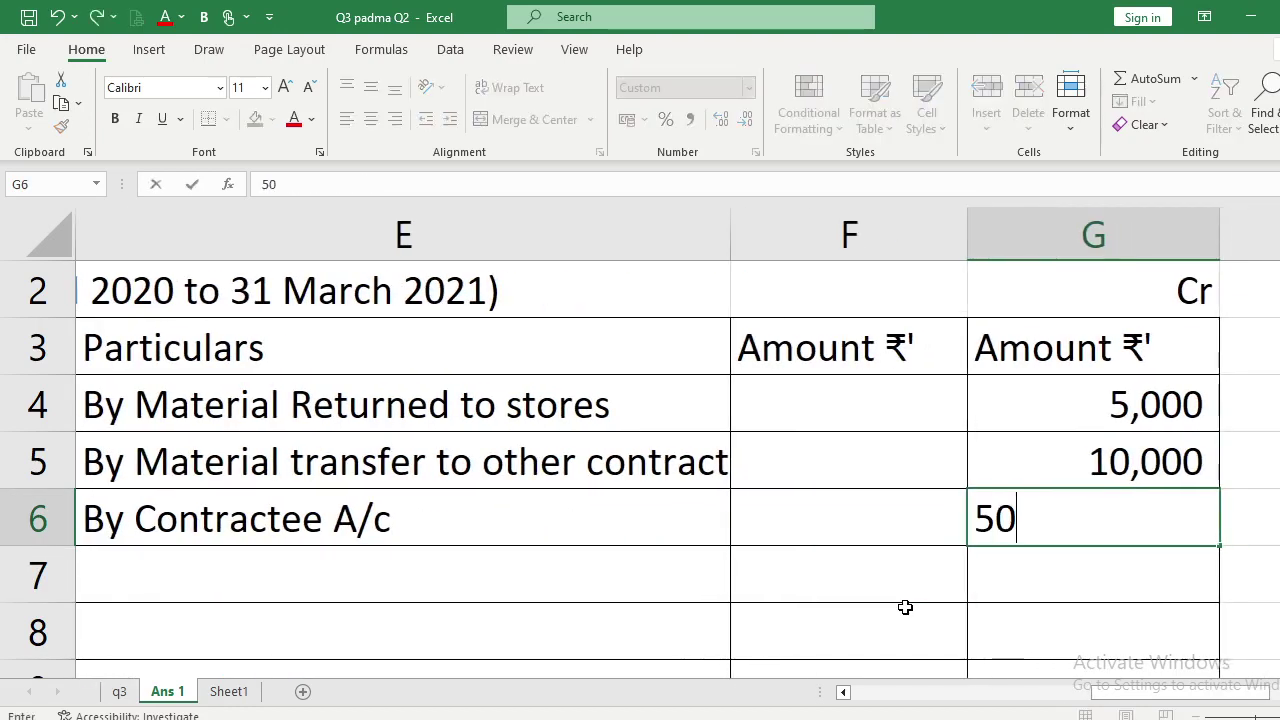
text(0000)
key(Return)
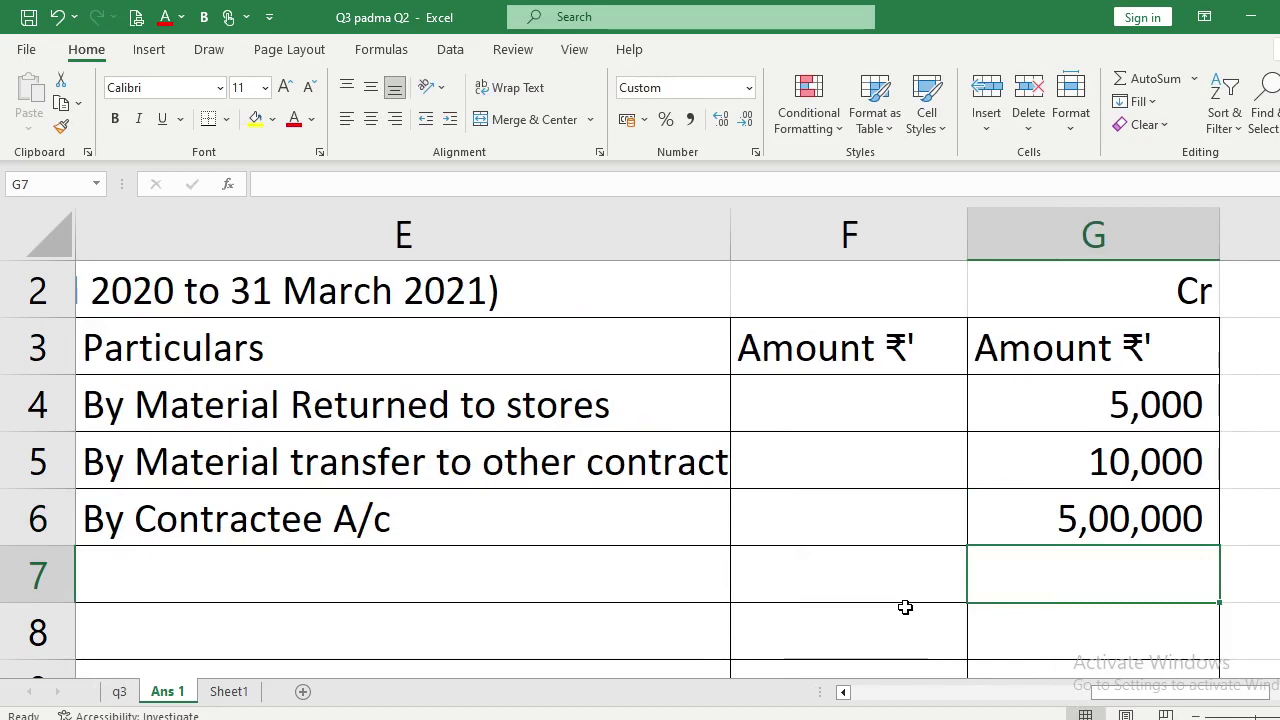
Review the debit and credit sides of the contract account, from the column headings down to row 15.
key(Down)
key(Down)
key(Down)
key(Down)
key(Down)
key(Down)
key(Down)
key(Down)
key(Left)
key(Left)
key(Left)
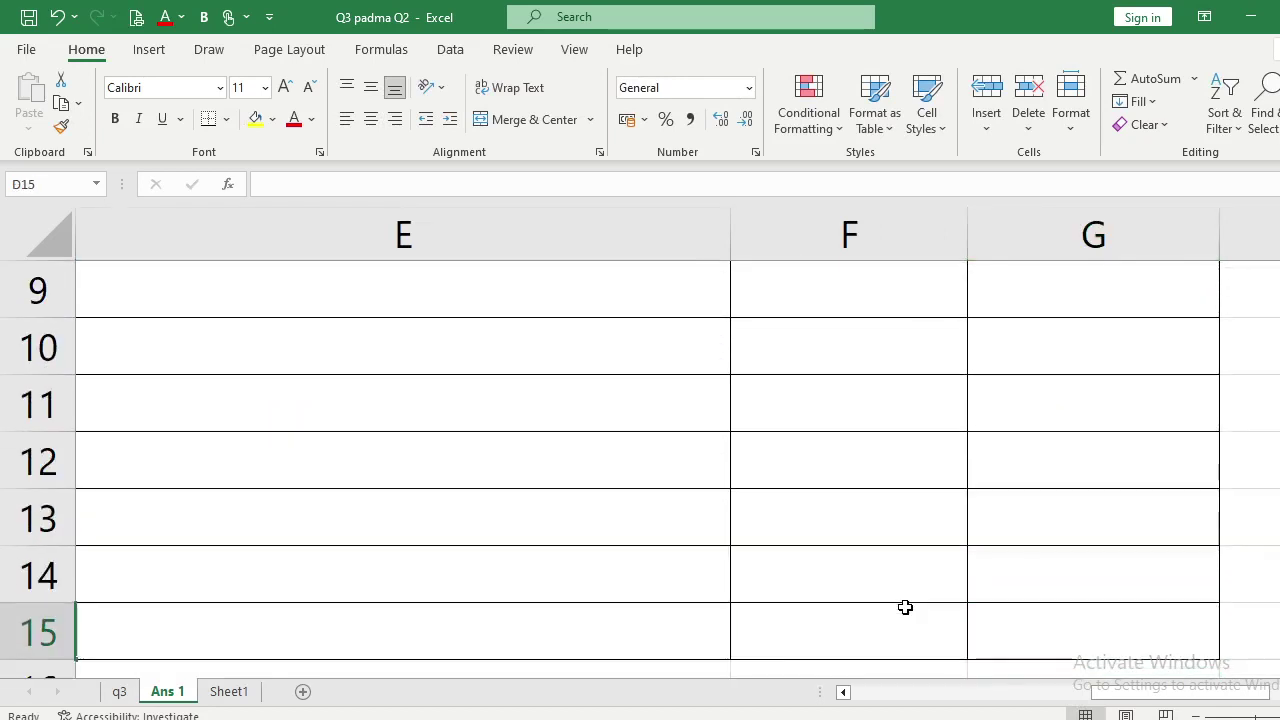
key(Left)
key(Left)
key(Right)
key(Right)
key(Right)
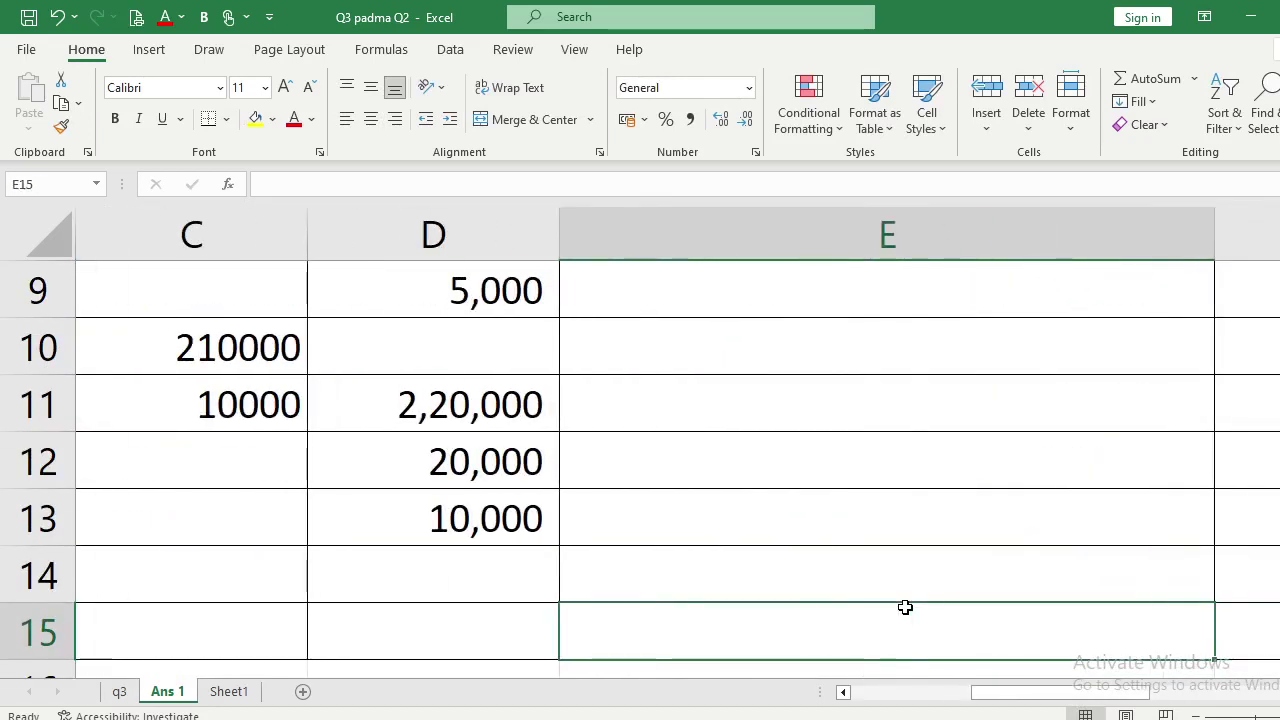
key(Right)
key(Right)
key(Up)
key(Up)
key(Up)
key(Up)
key(Up)
key(Up)
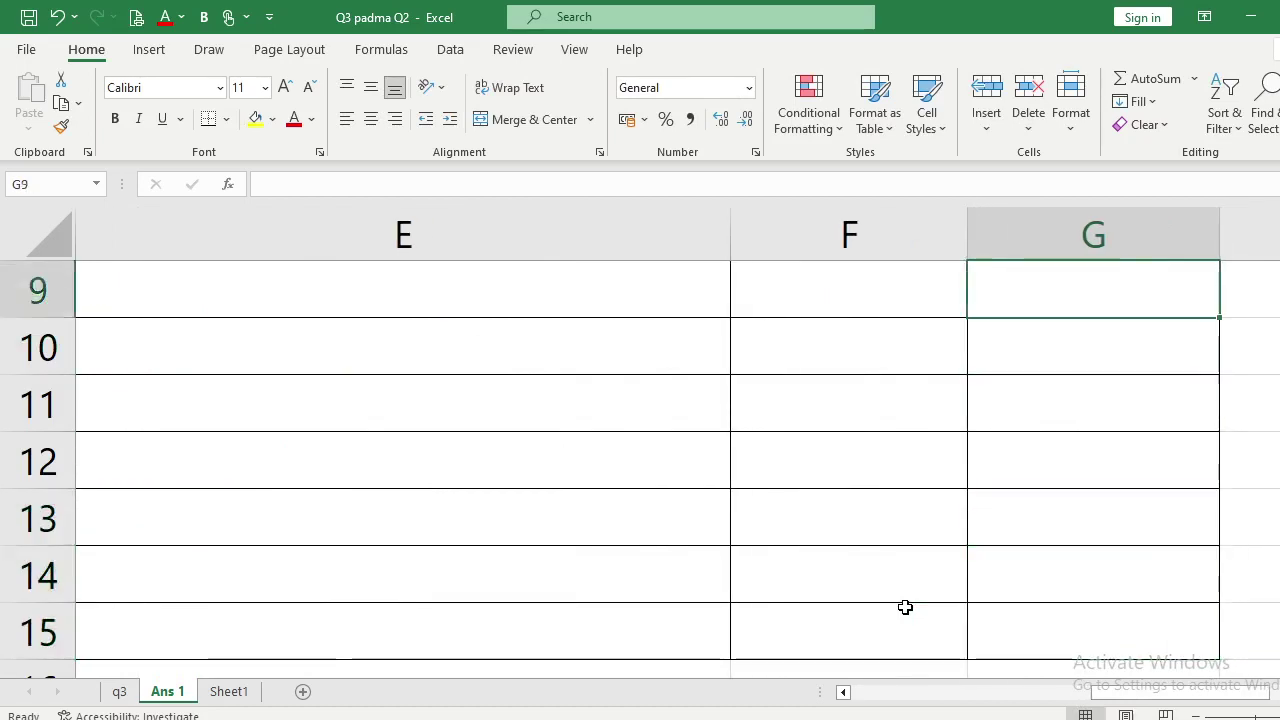
key(Up)
key(Up)
key(Up)
key(Up)
key(Up)
key(Up)
key(Up)
key(Up)
key(Down)
key(Down)
key(Down)
key(Down)
key(Down)
key(Down)
key(Down)
key(Down)
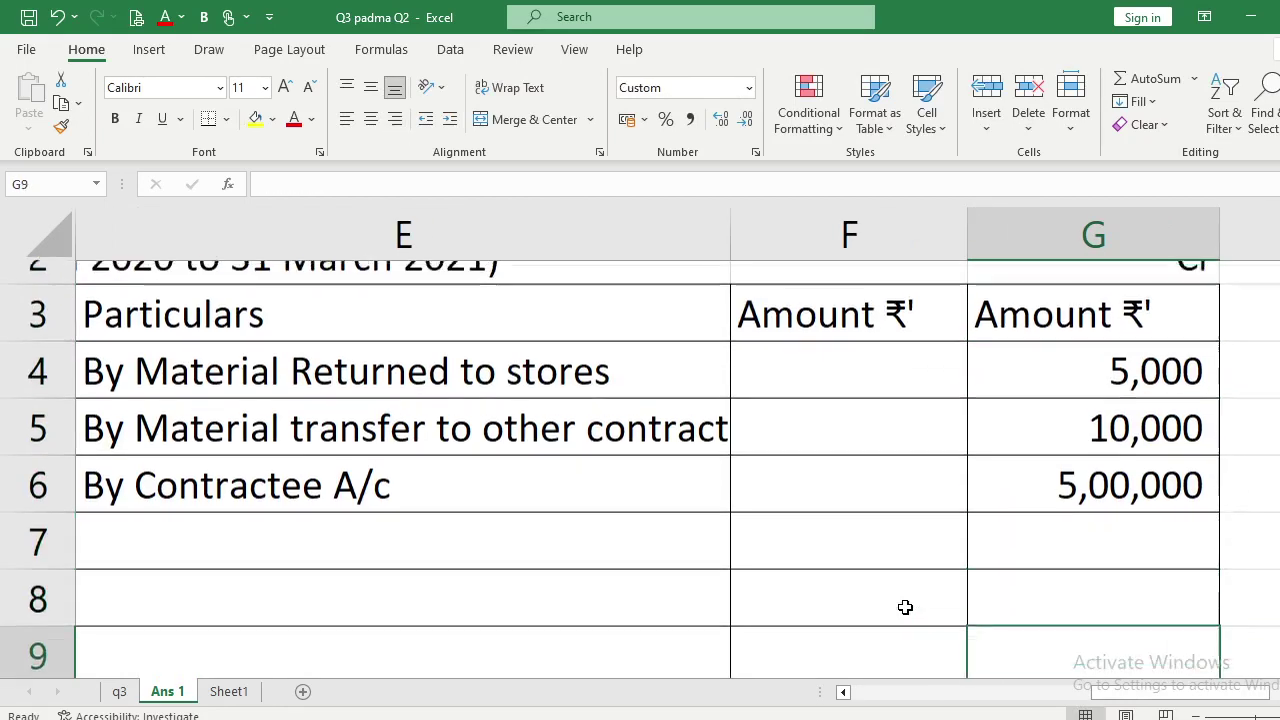
Total the credit side of the contract account in G16 with a SUM of G4:G6.
key(Down)
key(Down)
key(Down)
key(Down)
key(Down)
key(Down)
key(Down)
key(Down)
key(Down)
key(Left)
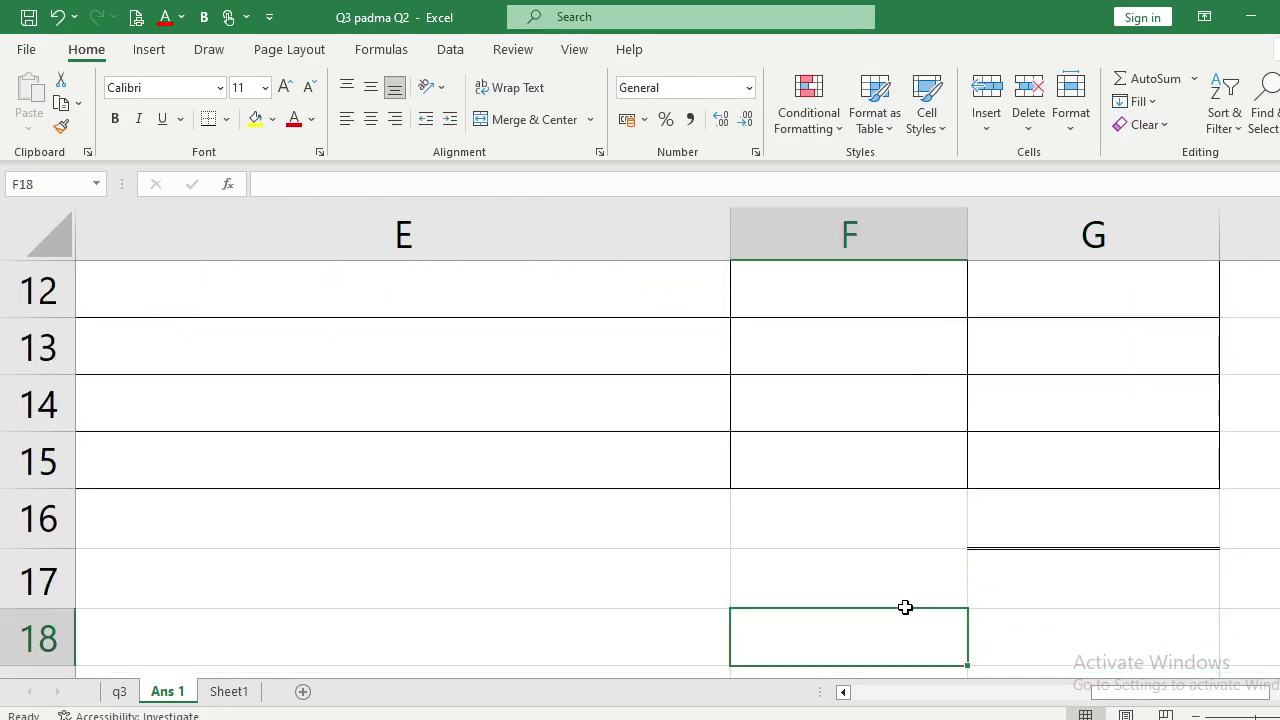
key(Left)
key(Left)
key(Left)
key(Left)
key(Left)
key(Right)
key(Right)
key(Right)
key(Up)
key(Right)
key(Up)
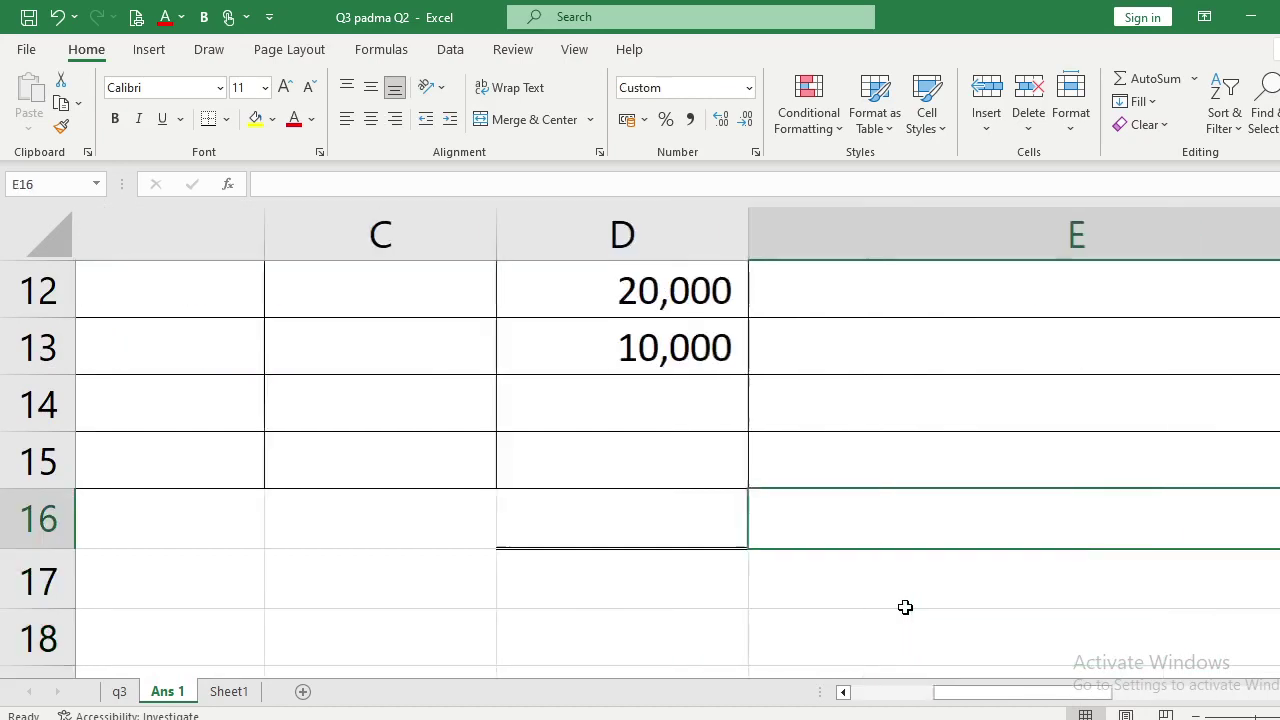
key(Right)
key(Right)
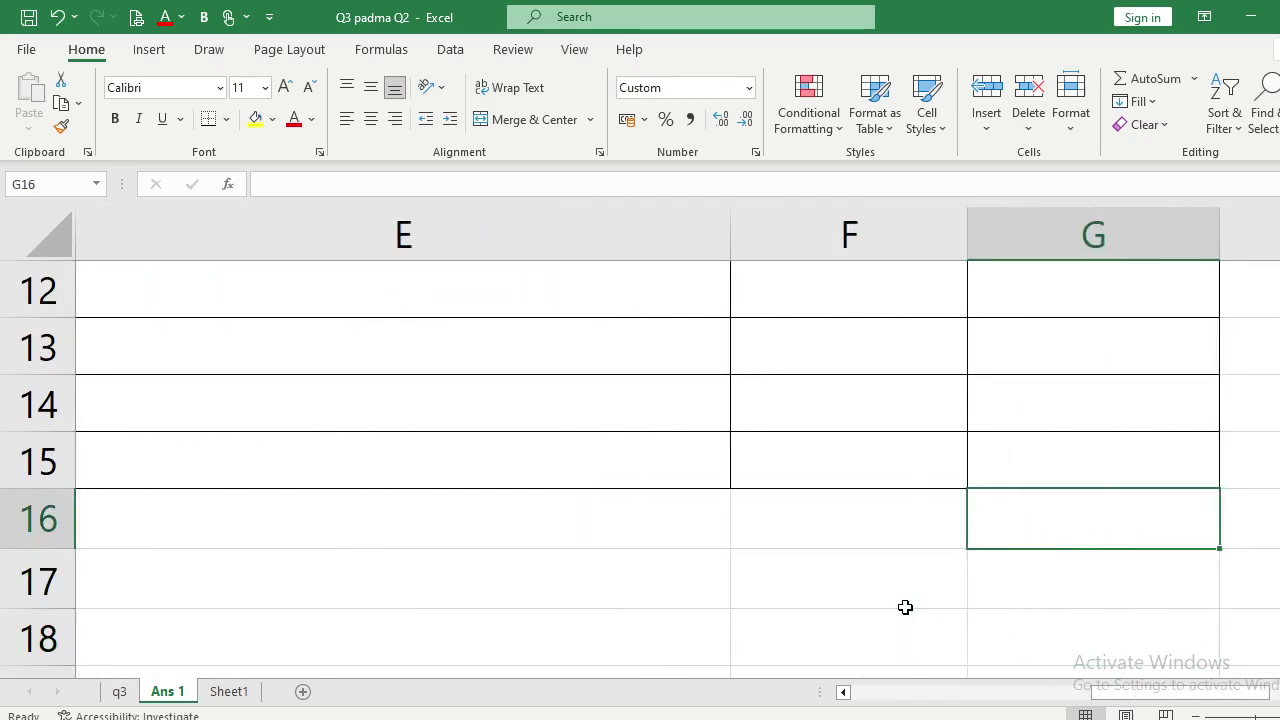
text(=sum()
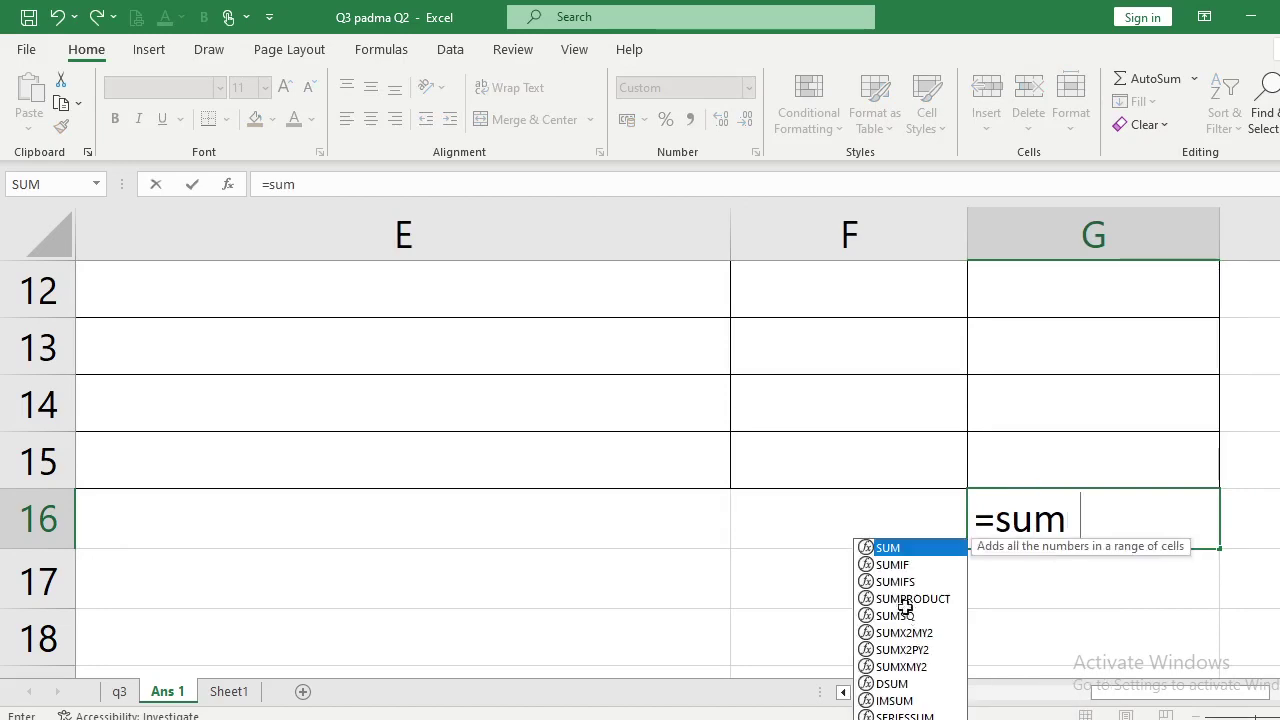
key(Up)
key(Up)
key(Up)
key(Up)
key(Up)
key(Up)
key(Up)
key(Up)
key(Up)
key(Up)
key(Up)
key(Up)
key(Up)
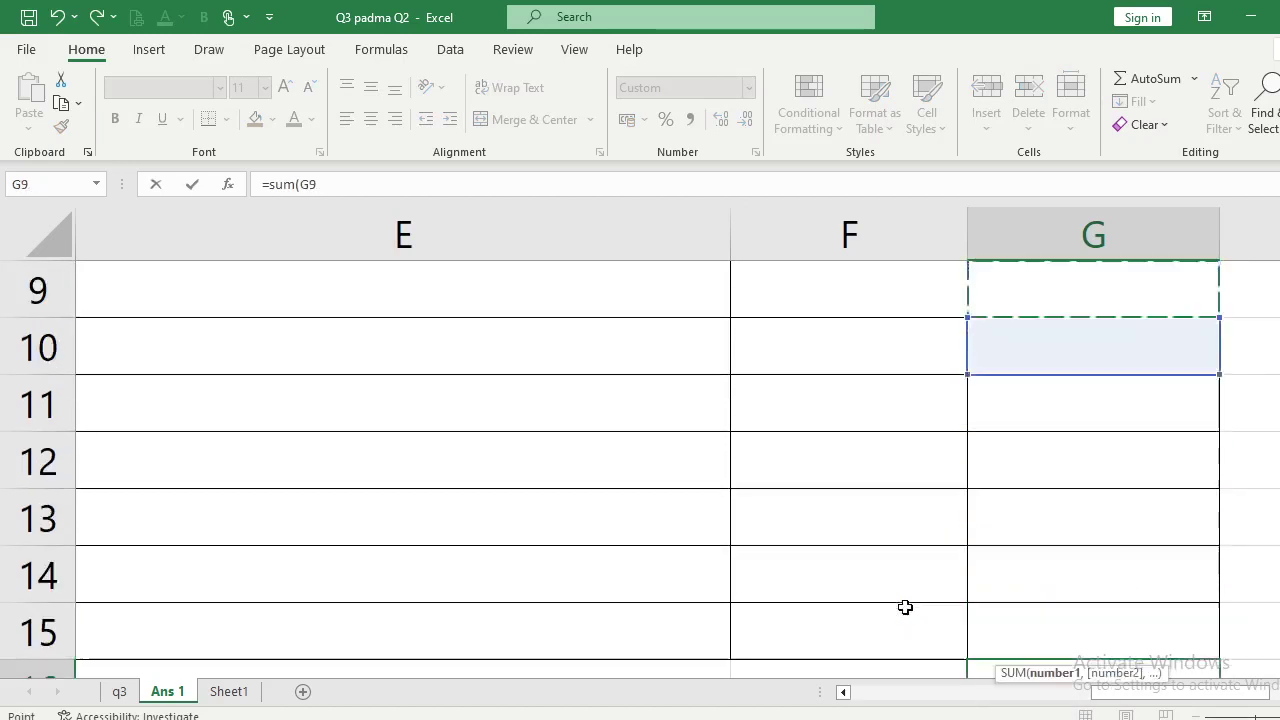
scroll(905, 607, up, 1)
key(Down)
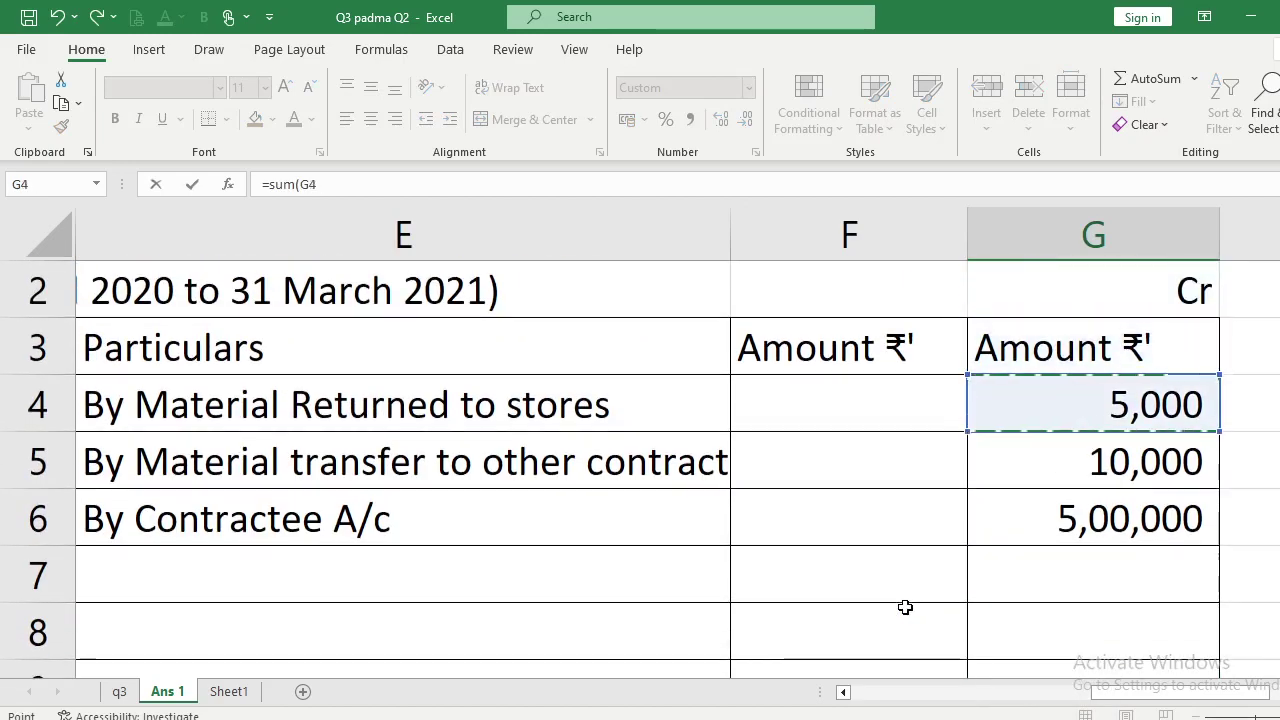
key(F8)
key(Down)
key(Down)
key(Down)
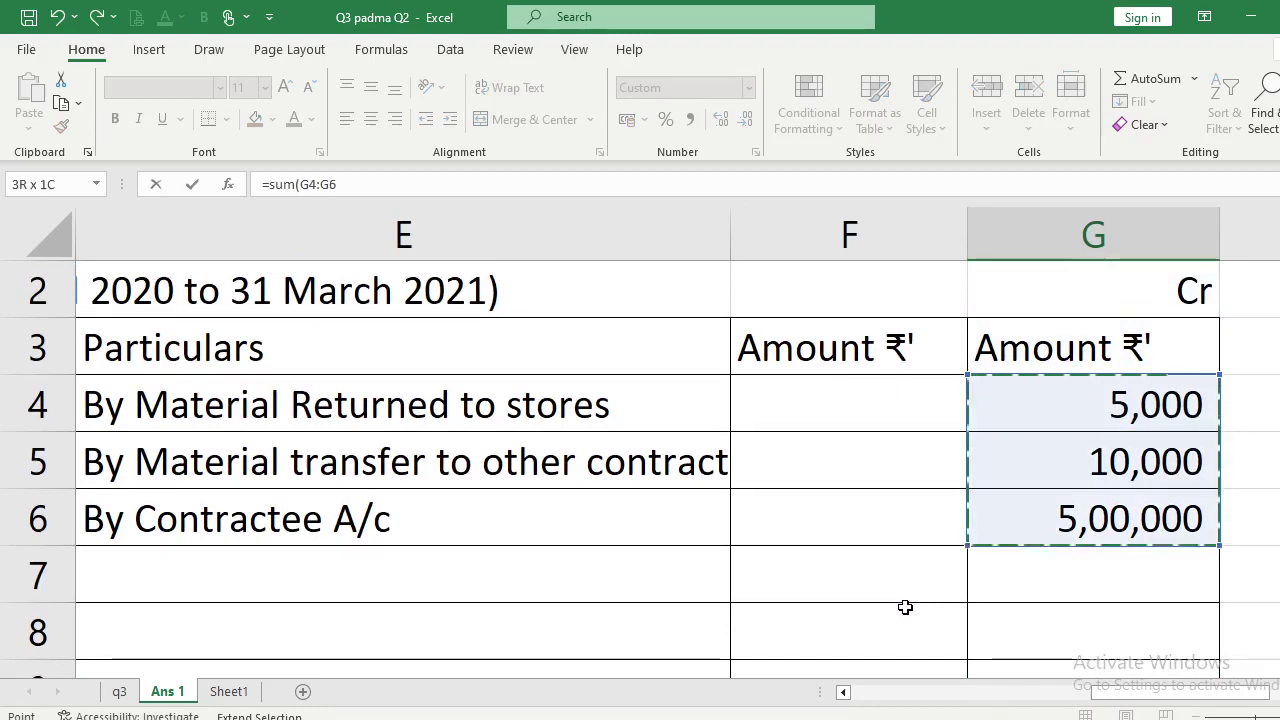
key(Up)
key(Return)
Set the debit side total in D16 equal to the credit side total with the formula =G16.
key(Up)
key(Left)
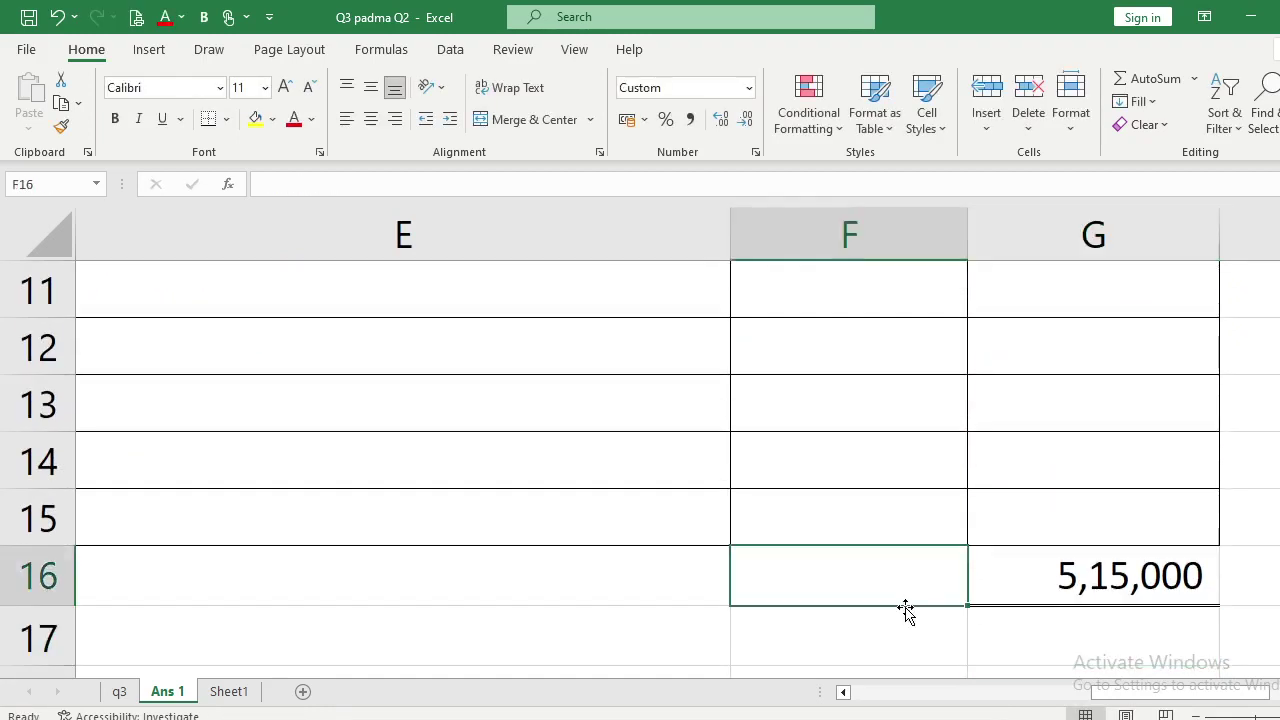
key(Left)
key(Left)
key(Left)
key(Right)
text(=)
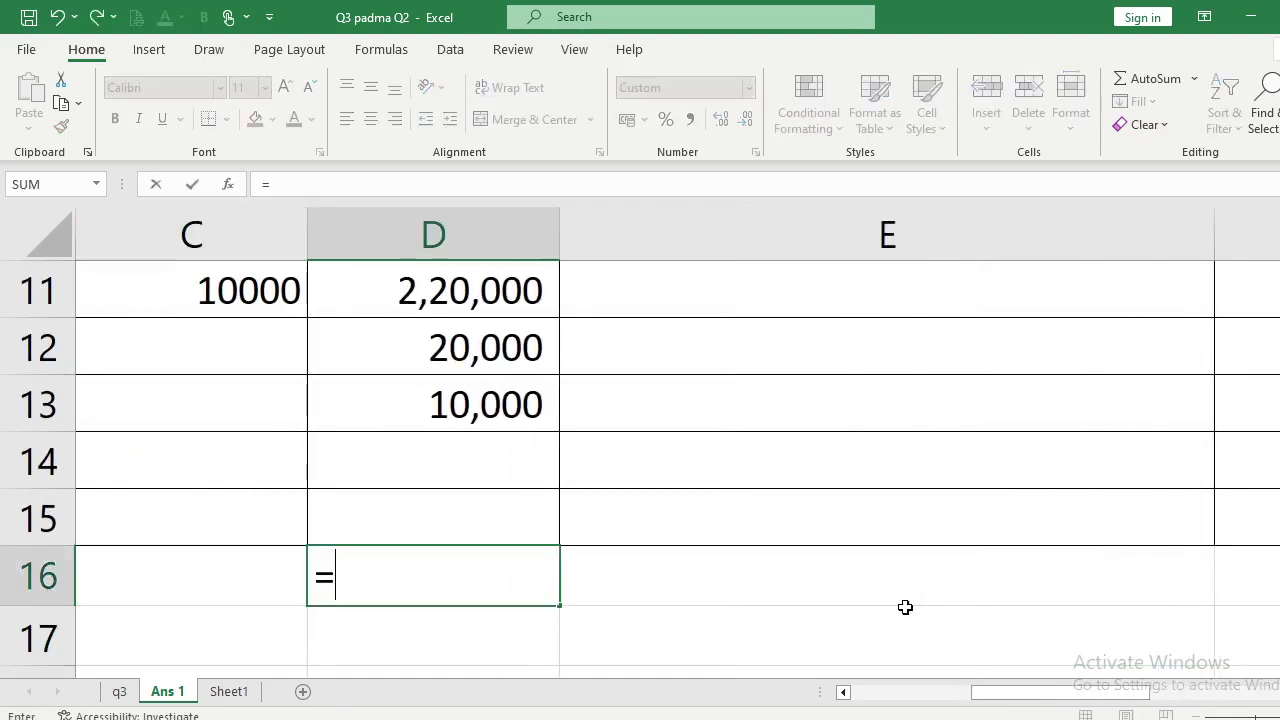
key(Right)
key(Right)
key(Right)
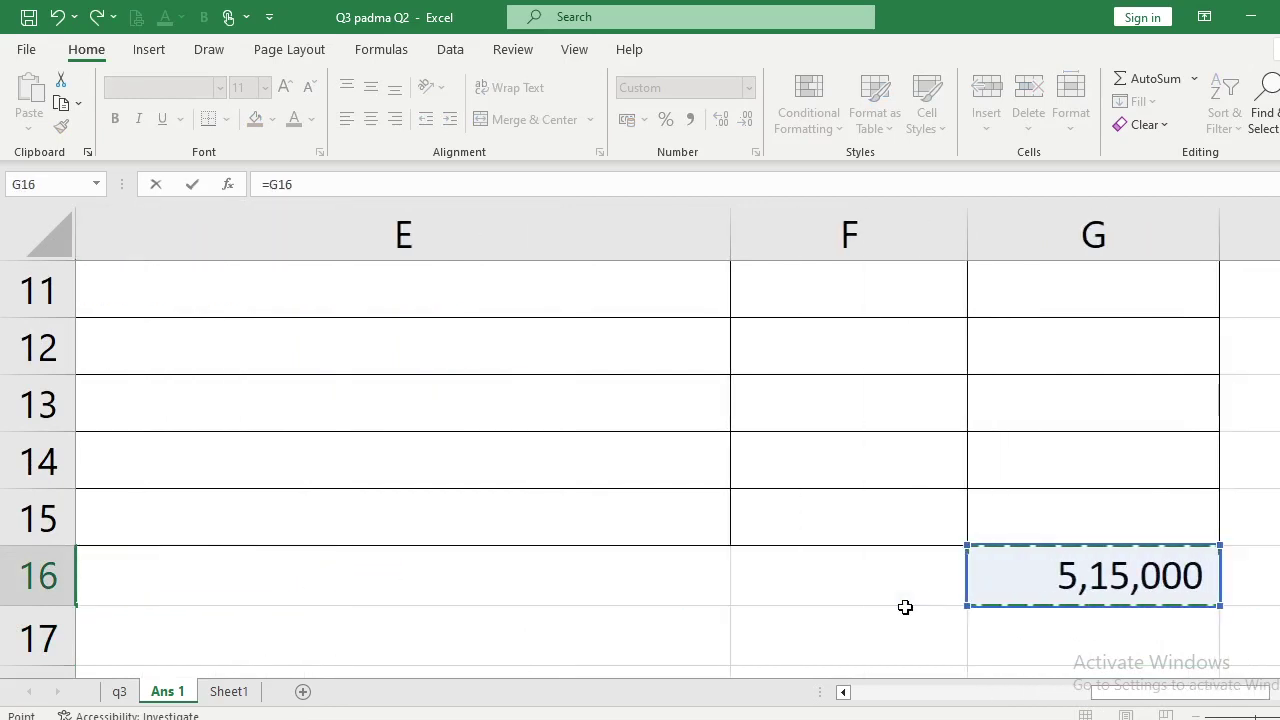
key(Return)
Enter "To Profit & Loss A/c" in B14, below the indirect expense entry.
key(Up)
key(Up)
key(Up)
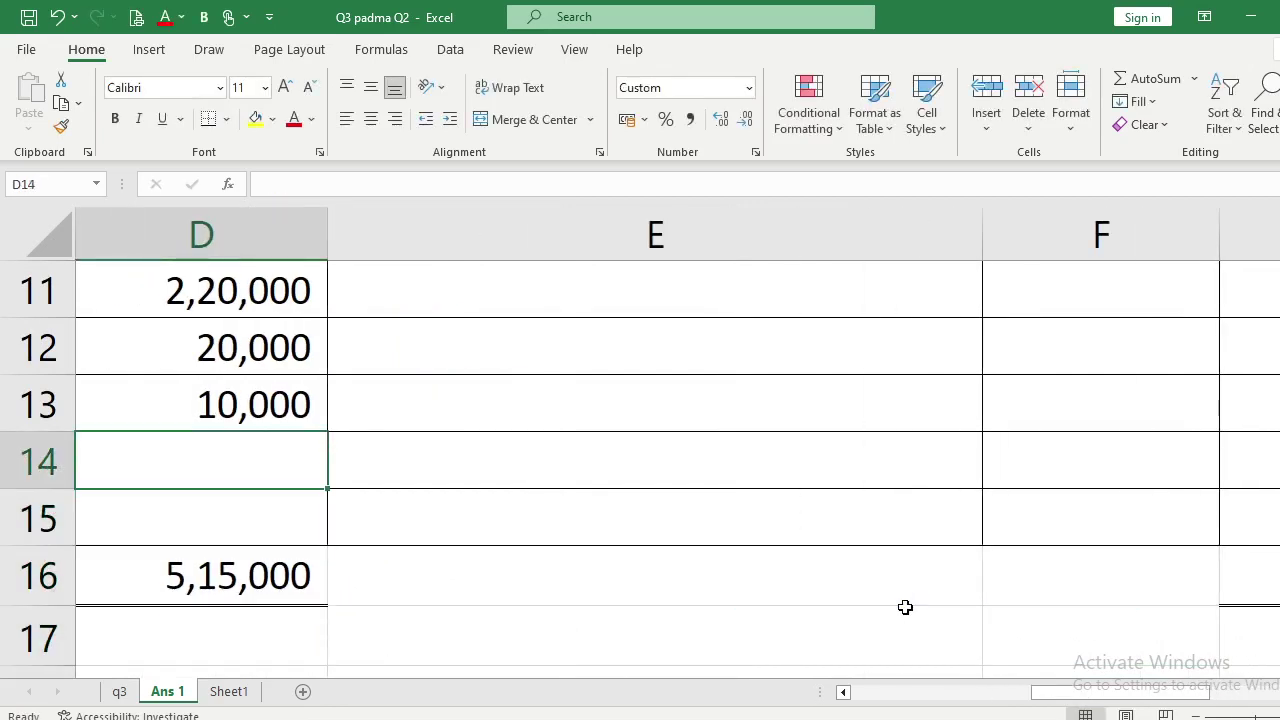
key(Left)
key(Left)
key(Left)
key(Right)
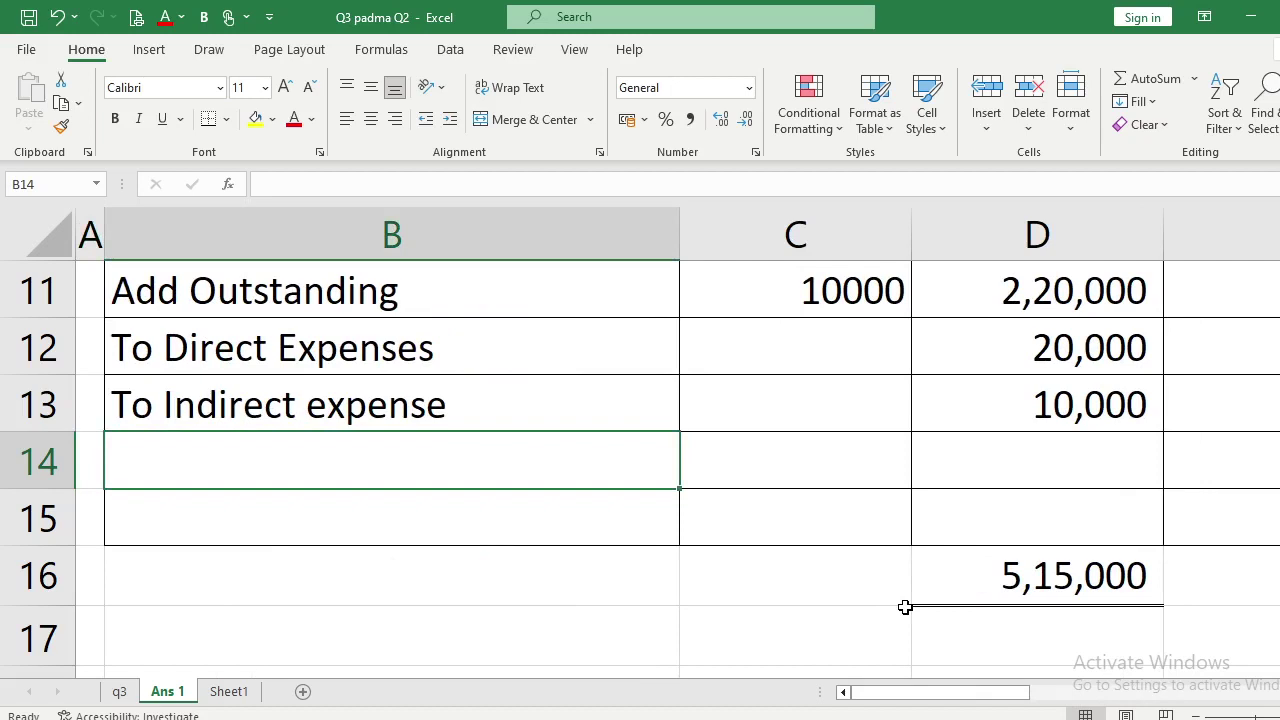
text(To)
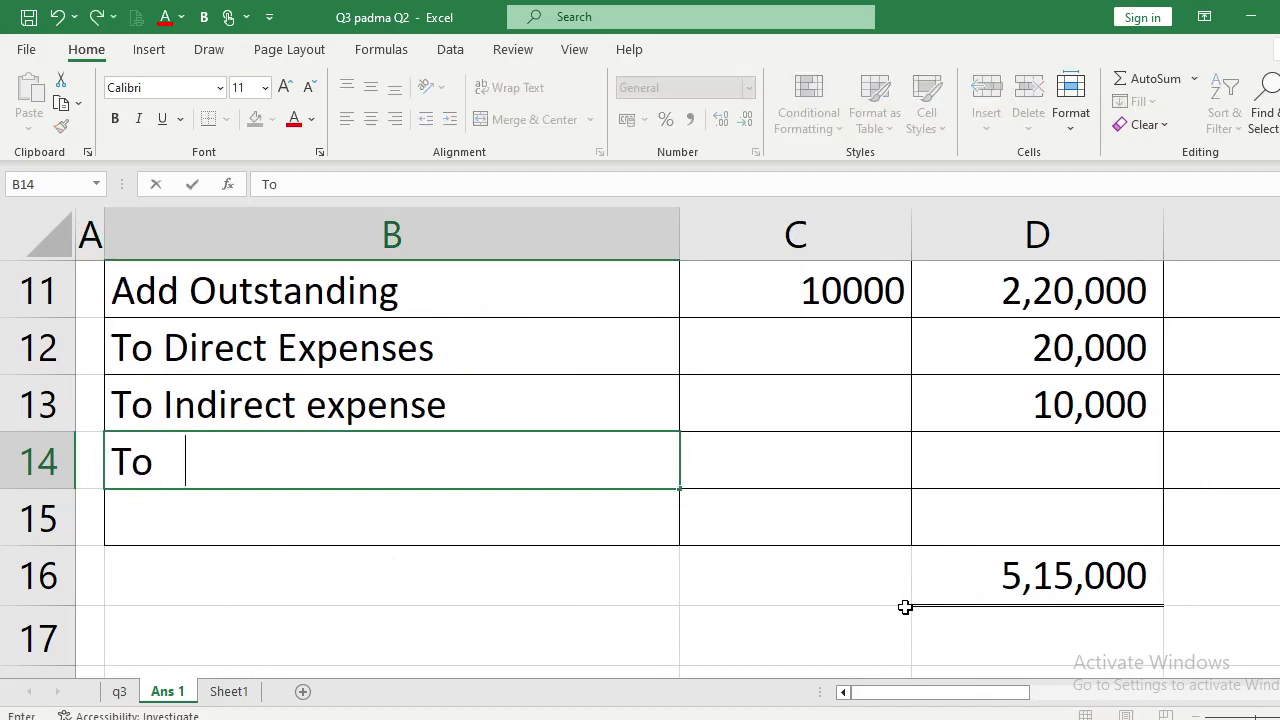
text( Profit & L)
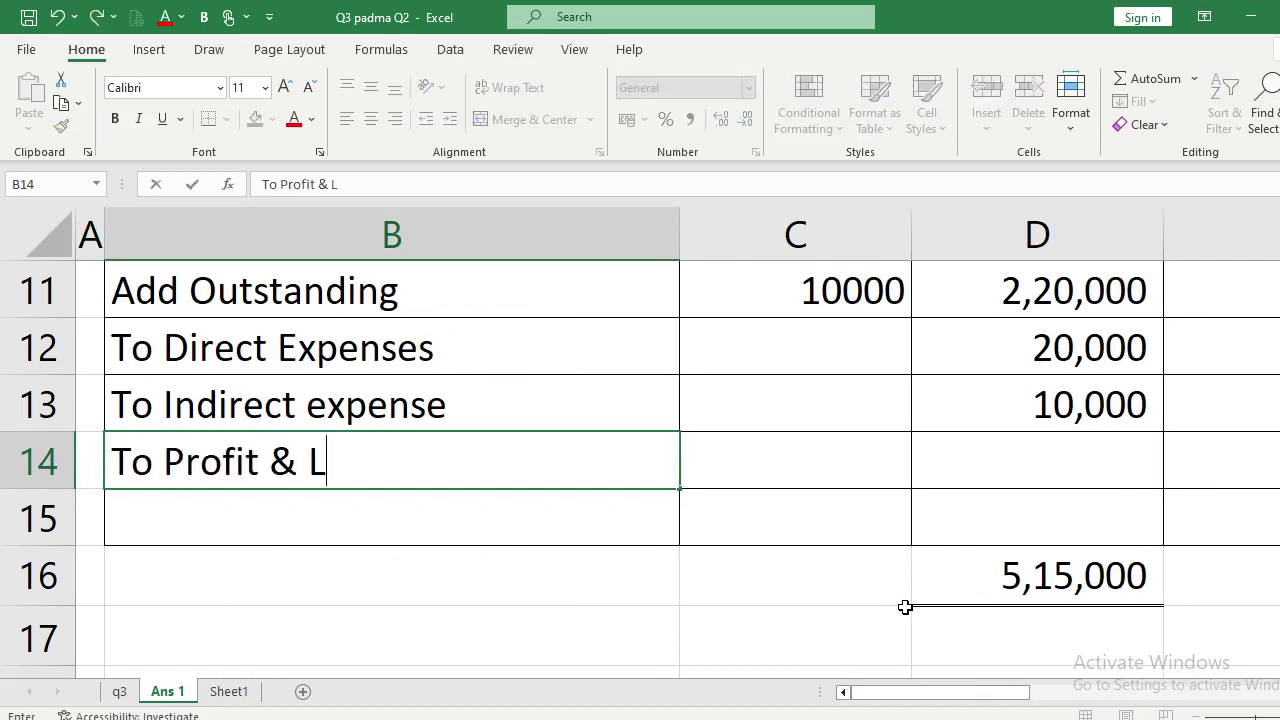
text(oss A/c)
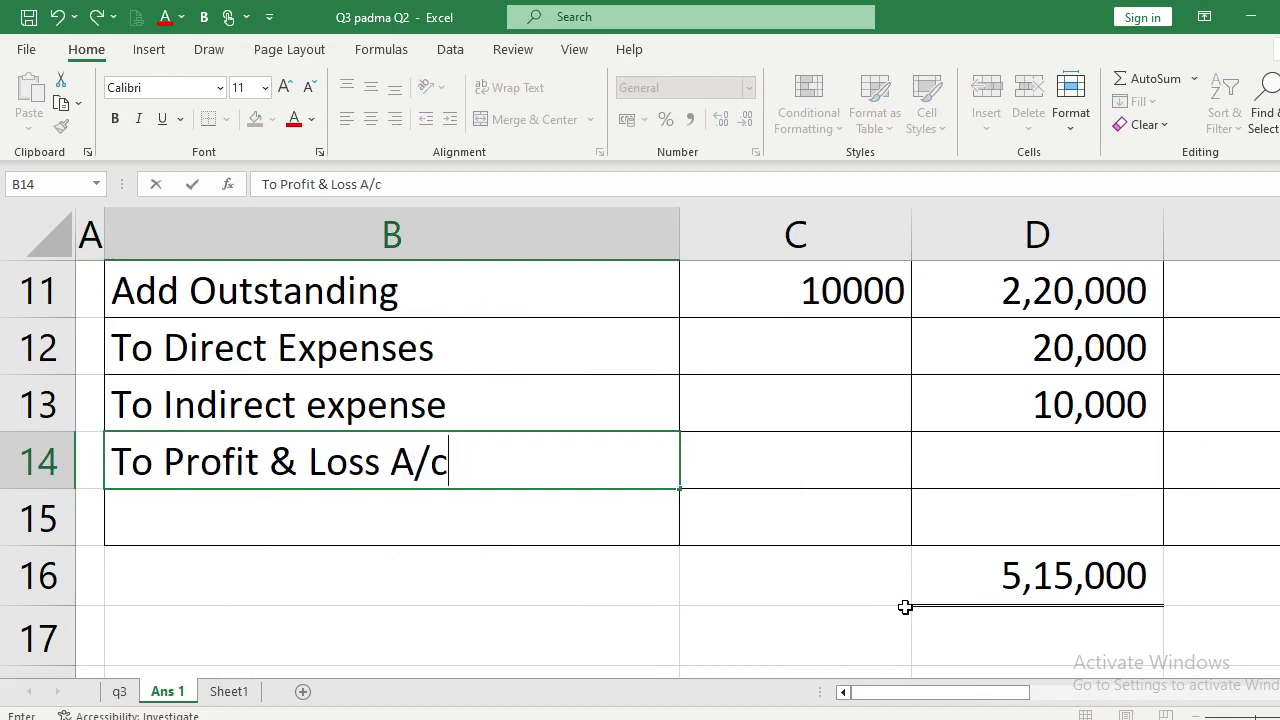
key(Return)
Calculate the profit in D14 with the formula =D16-sum(D4:D13), accepting the correction that closes the bracket.
key(Up)
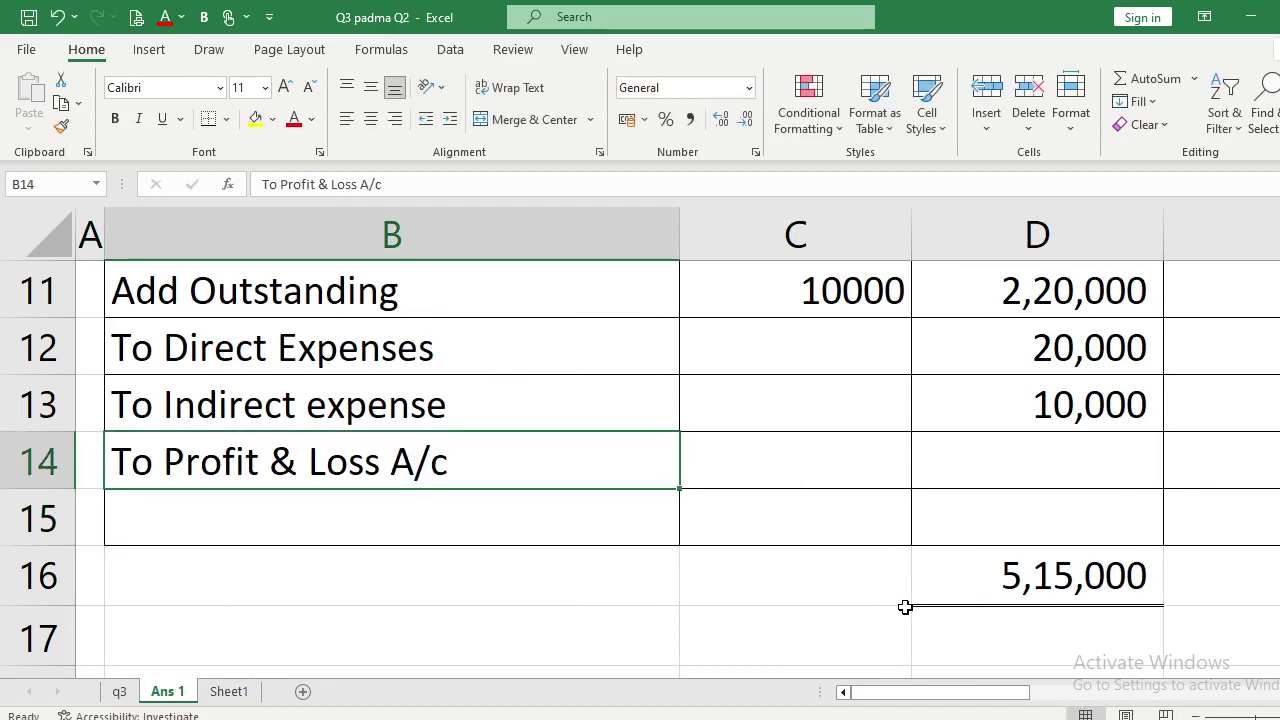
key(Right)
key(Right)
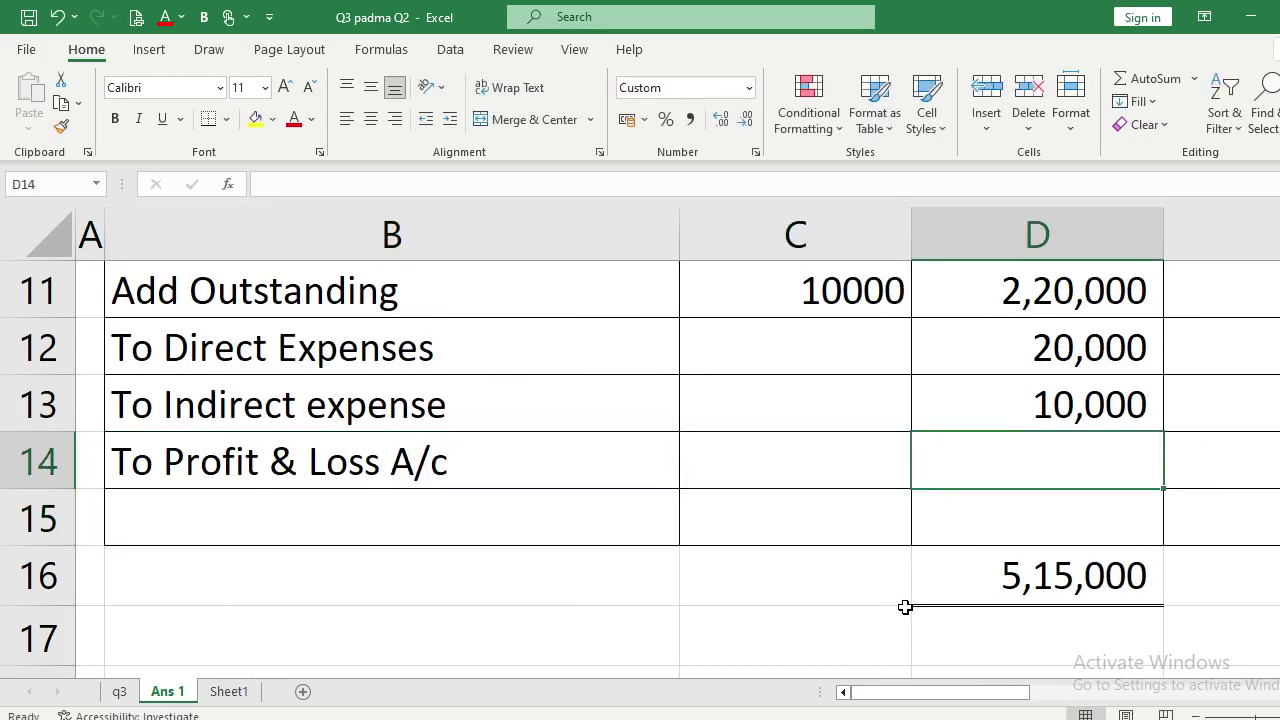
key(Down)
key(Up)
text(=)
key(Down)
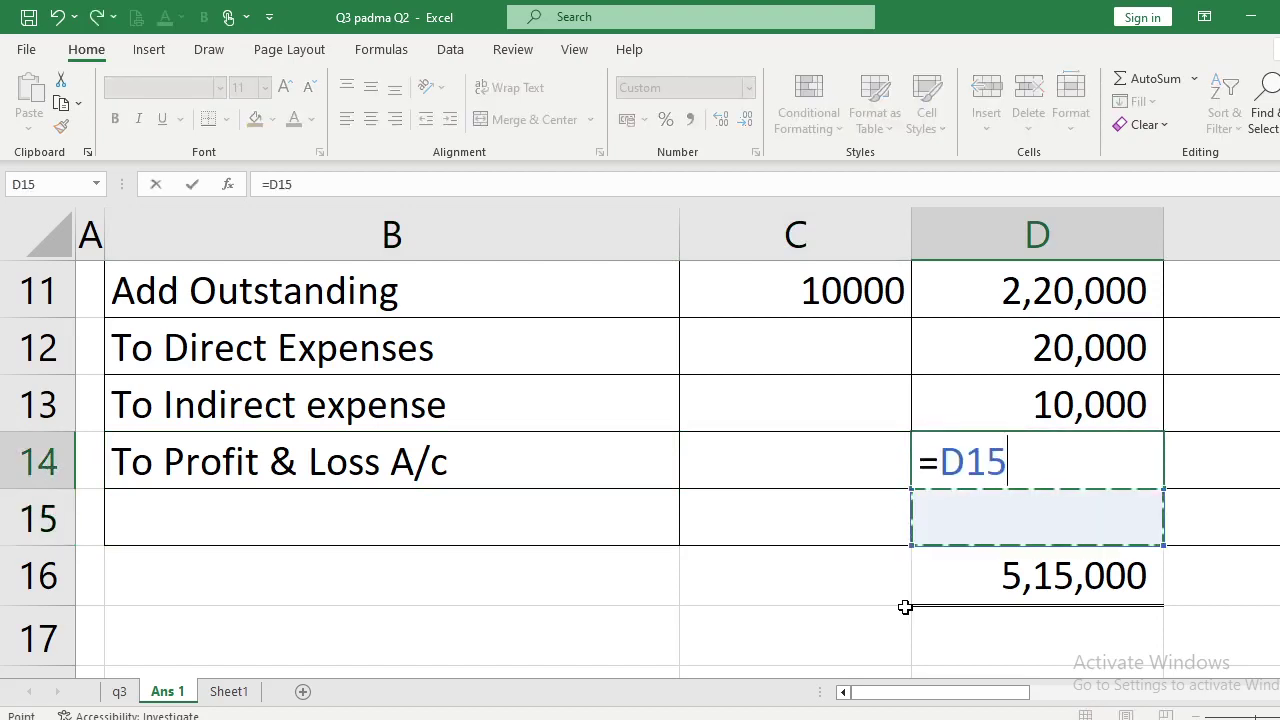
key(Down)
text(-sum()
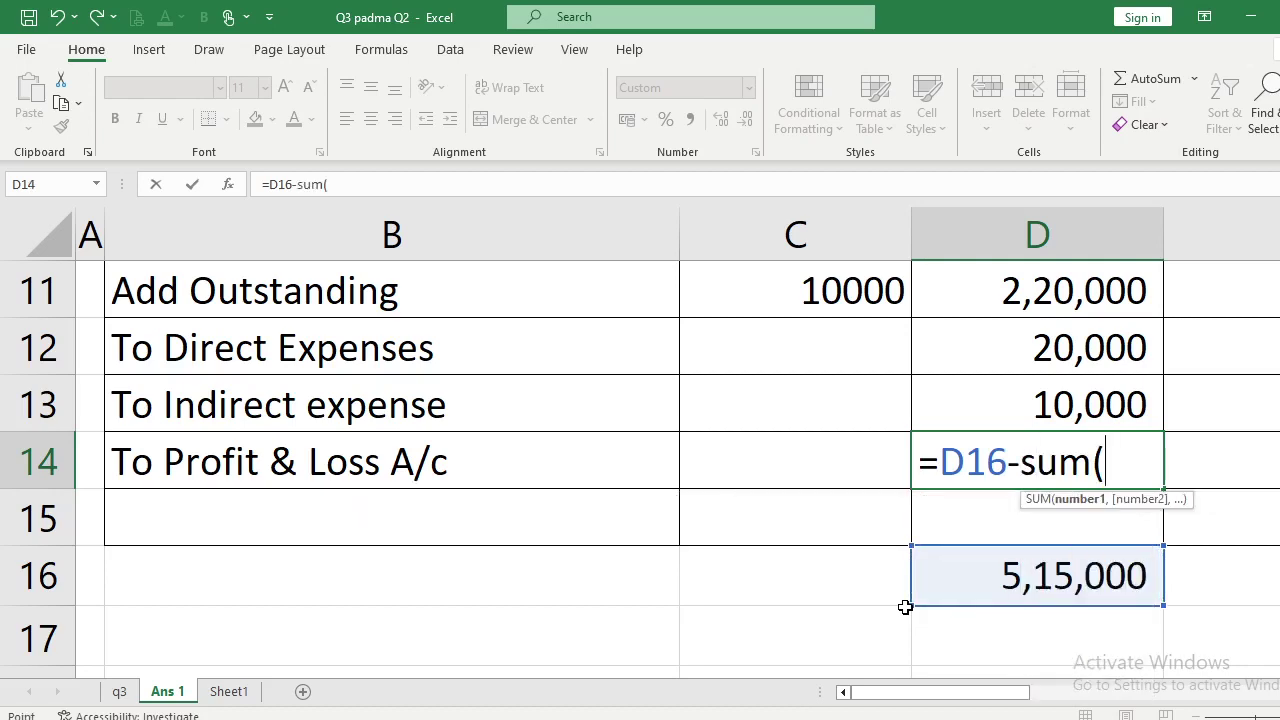
key(Up)
key(Up)
key(Up)
key(Up)
key(Up)
key(Up)
key(Up)
key(Up)
key(Up)
key(Up)
key(Up)
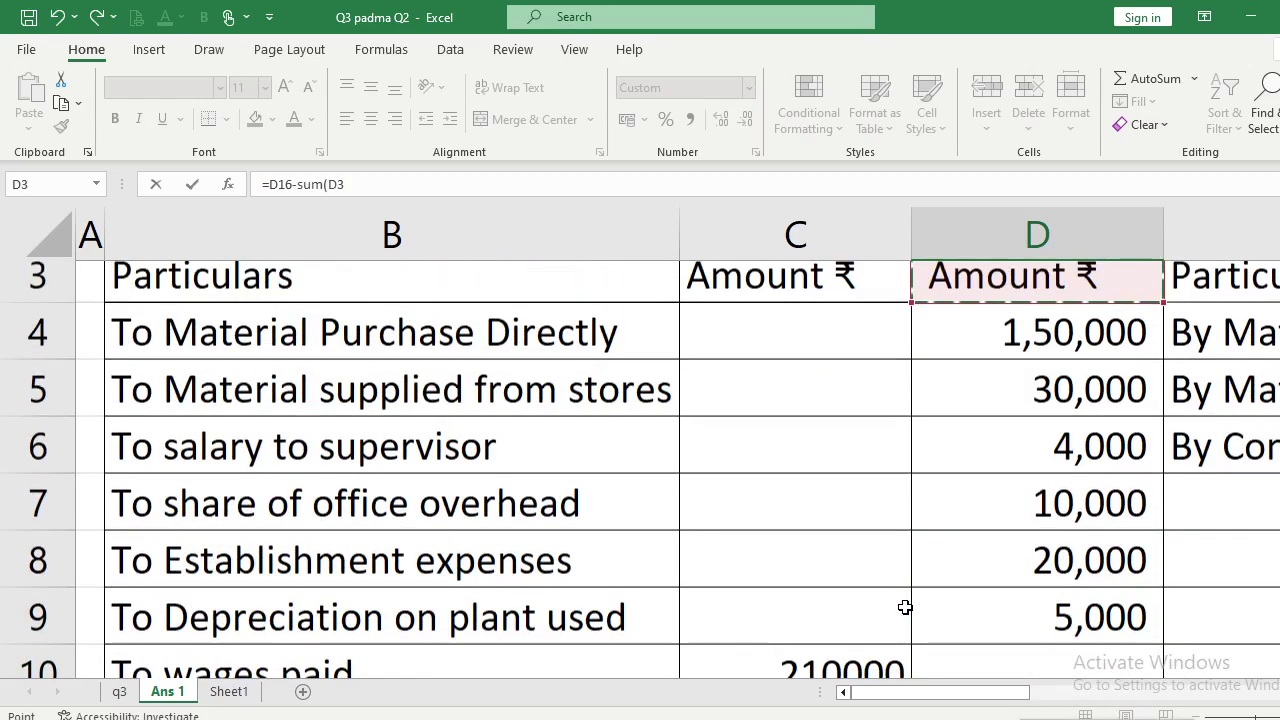
key(Down)
key(F8)
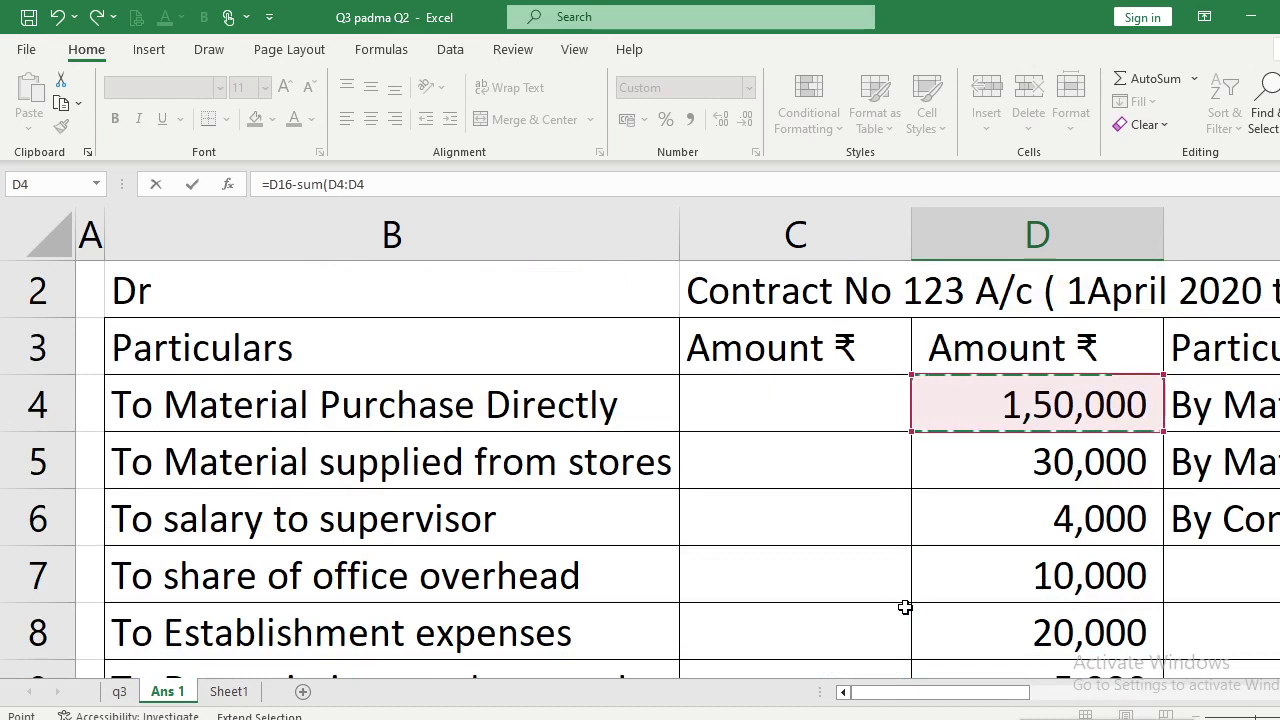
key(Down)
key(Down)
key(Down)
key(Down)
key(Down)
key(Down)
key(Down)
key(Down)
key(Down)
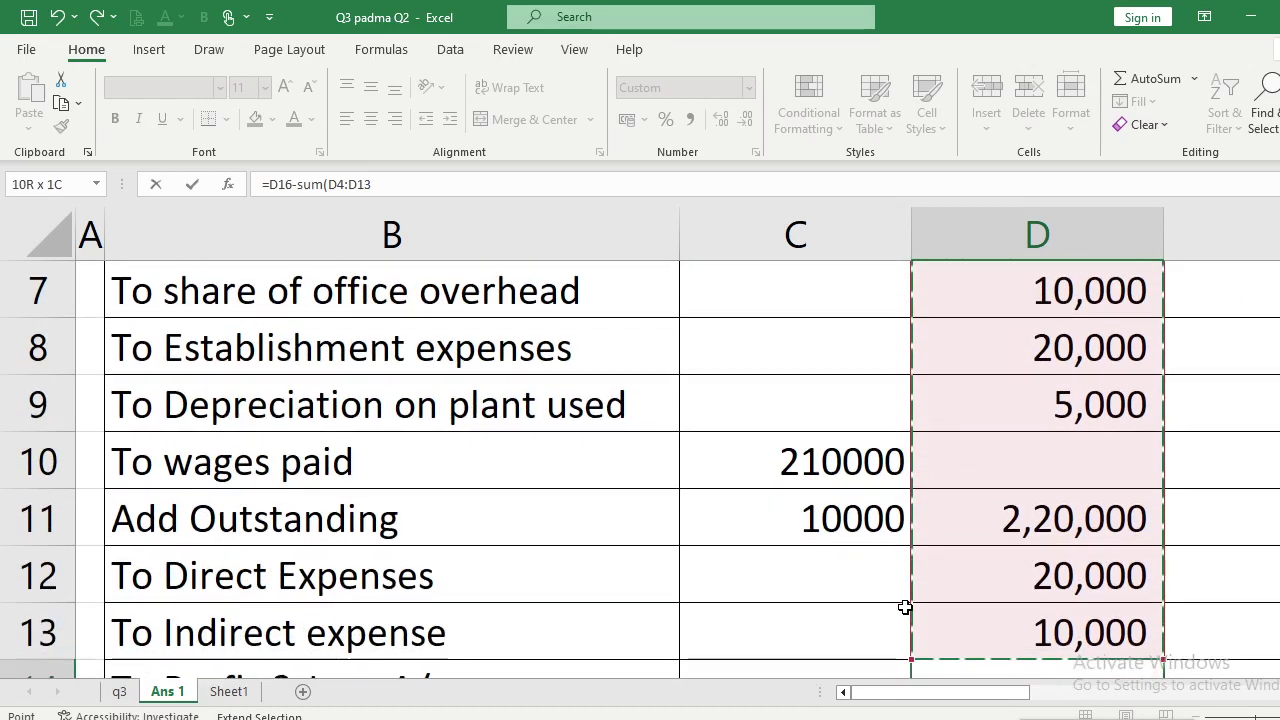
key(Down)
key(Down)
key(Down)
key(Up)
key(Up)
key(Up)
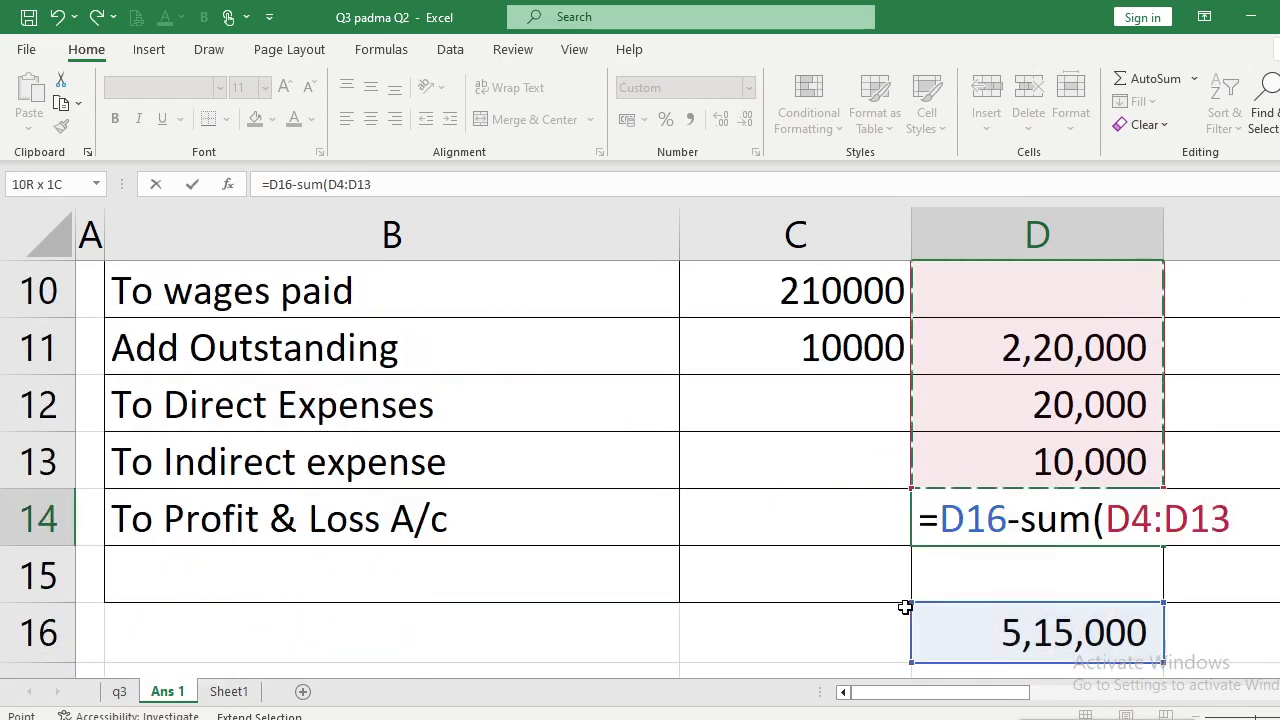
key(Return)
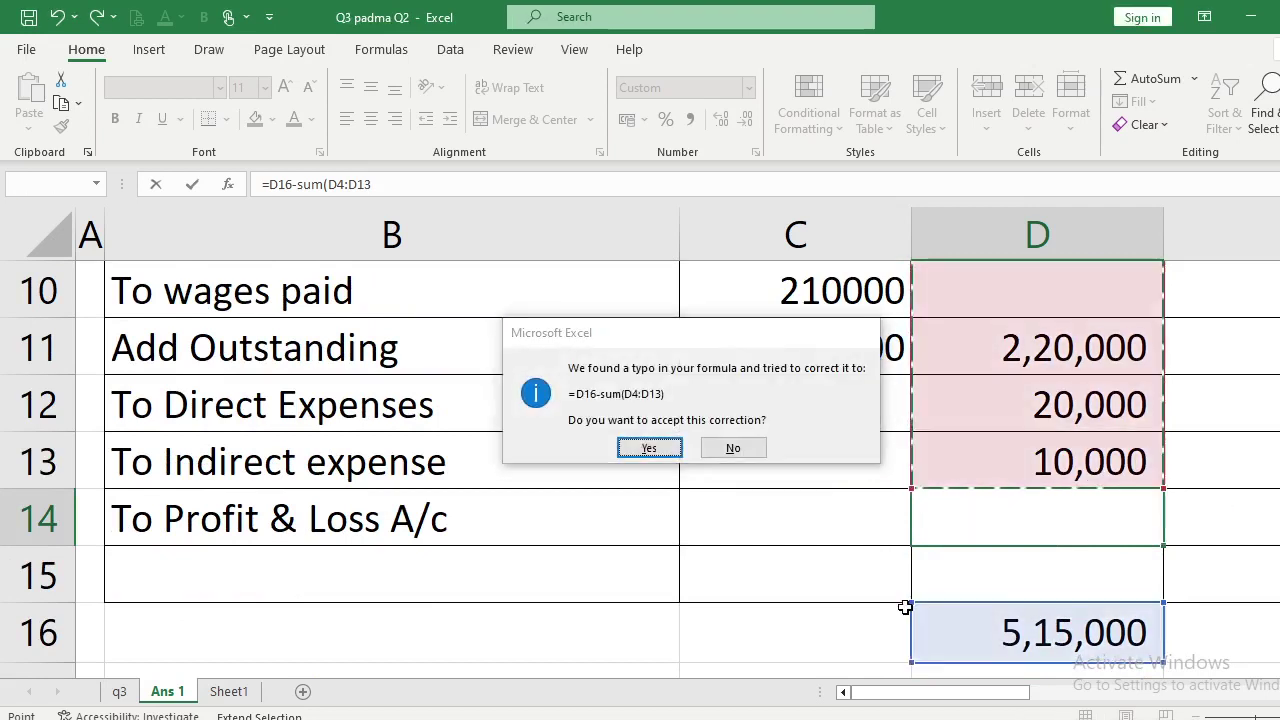
key(Return)
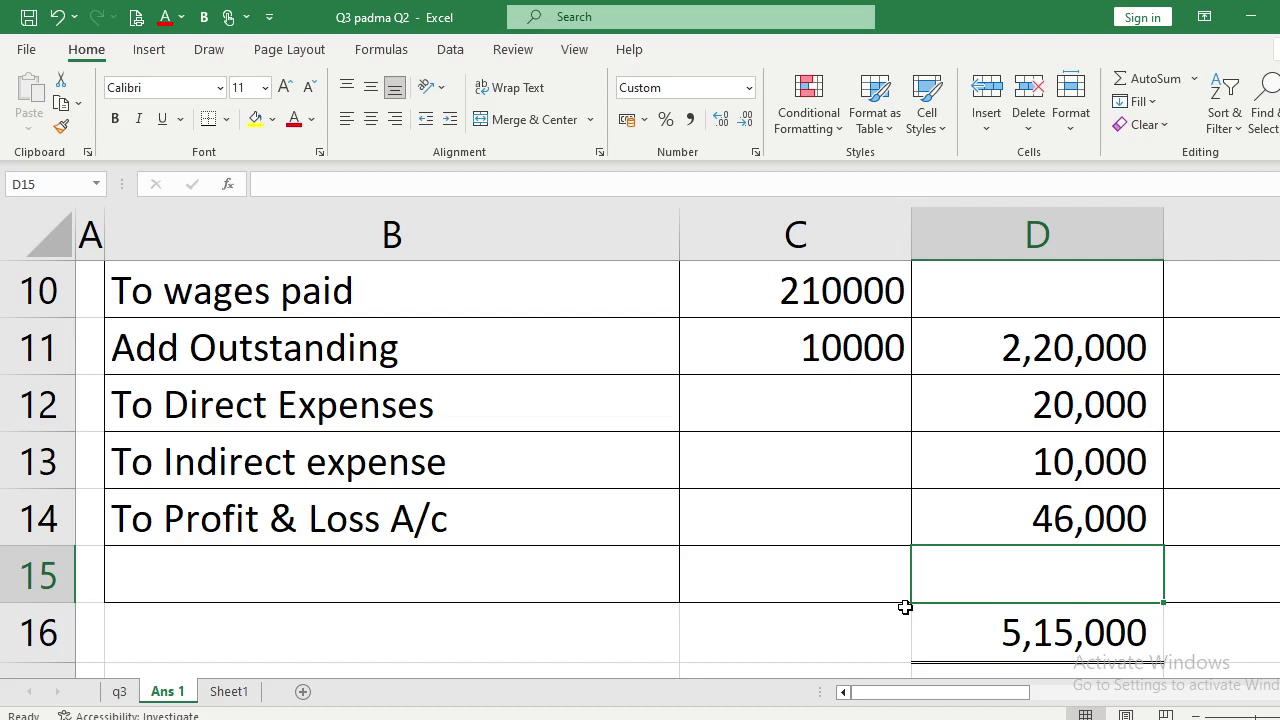
Review the Profit & Loss row across the debit and credit sides of the contract account.
key(Up)
key(Left)
key(Left)
key(Left)
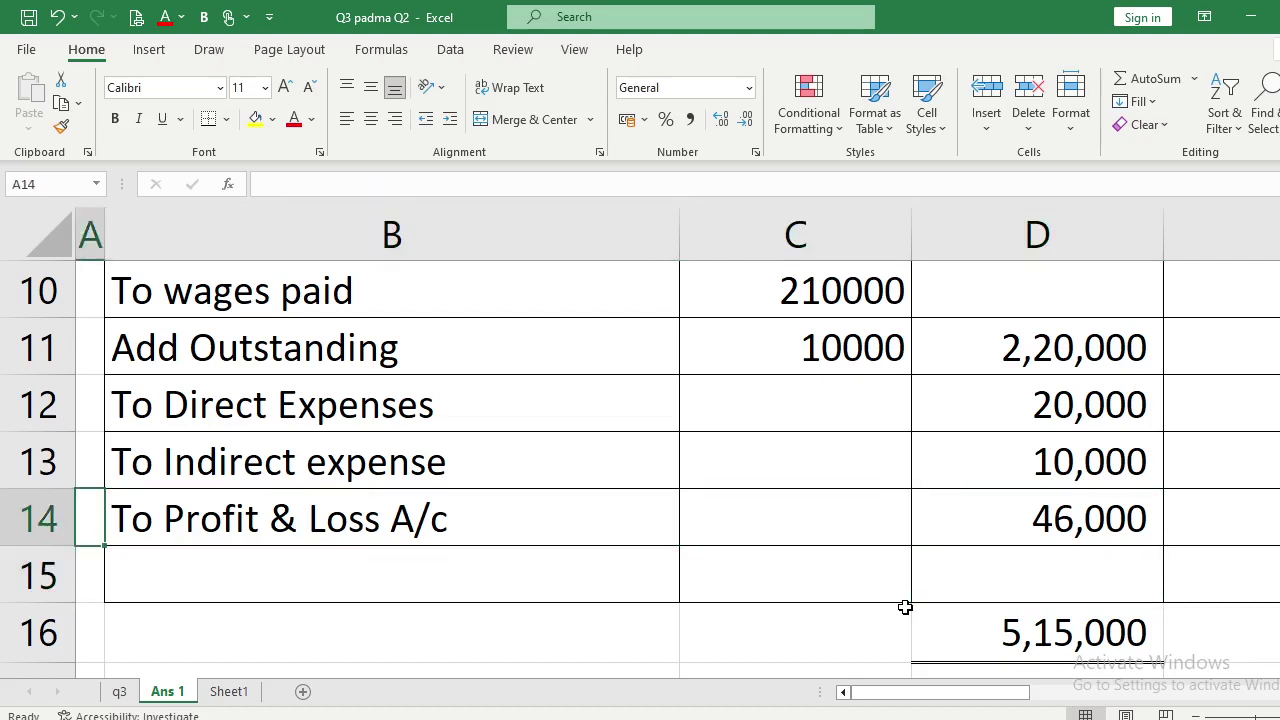
key(Right)
key(Right)
key(Right)
key(Right)
key(Right)
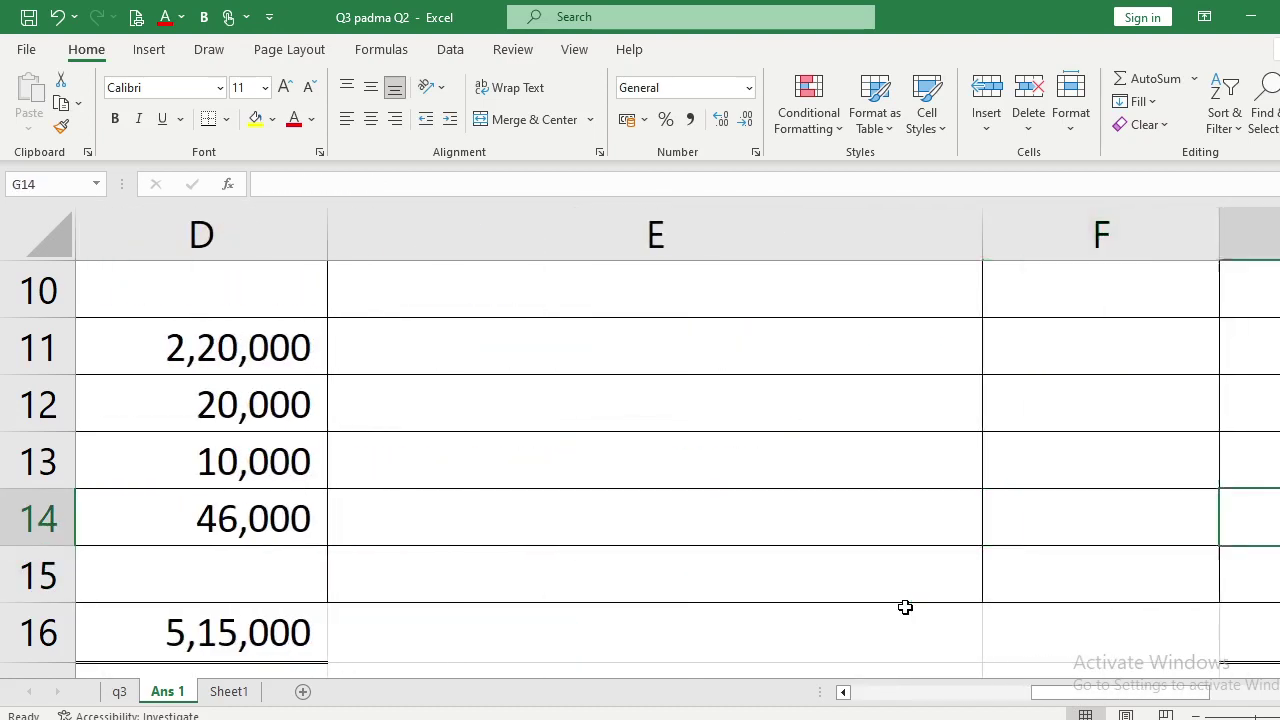
key(Right)
key(Left)
key(Left)
key(Left)
key(Left)
key(Left)
key(Left)
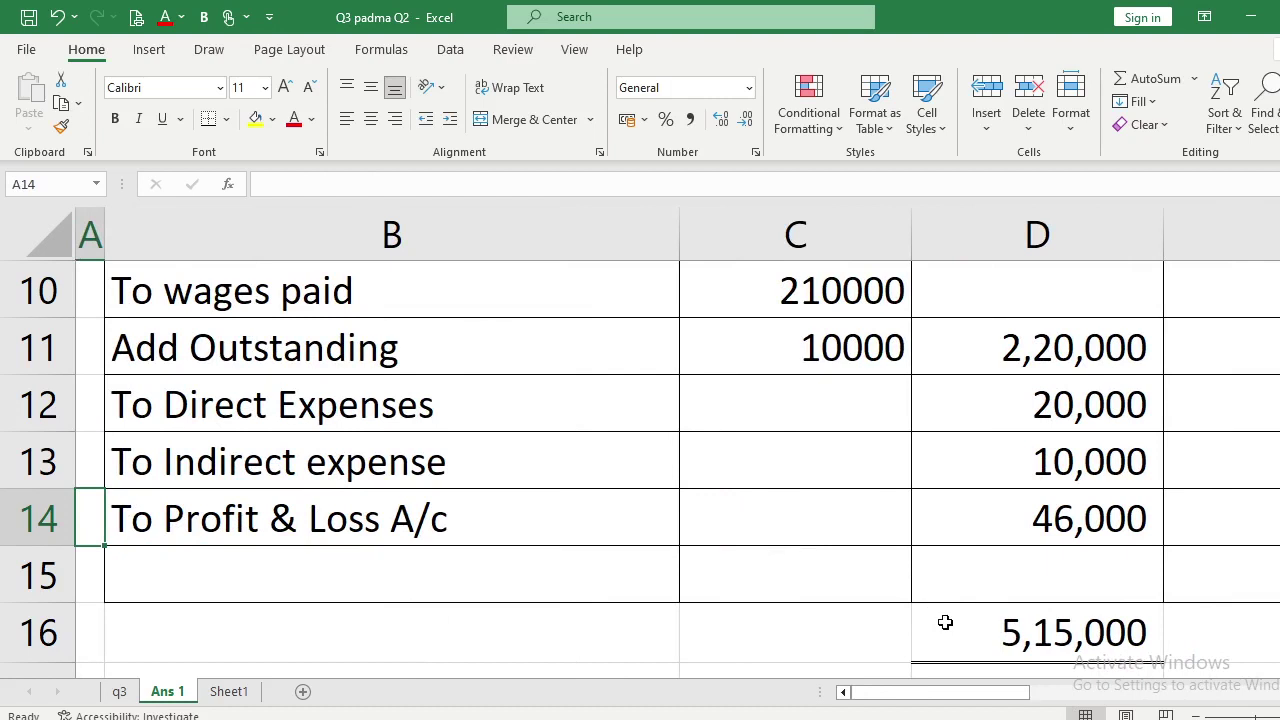
Enter "To Contract A/c" in A3 on the debit side of the Contractee A/c in Sheet1.
click(235, 691)
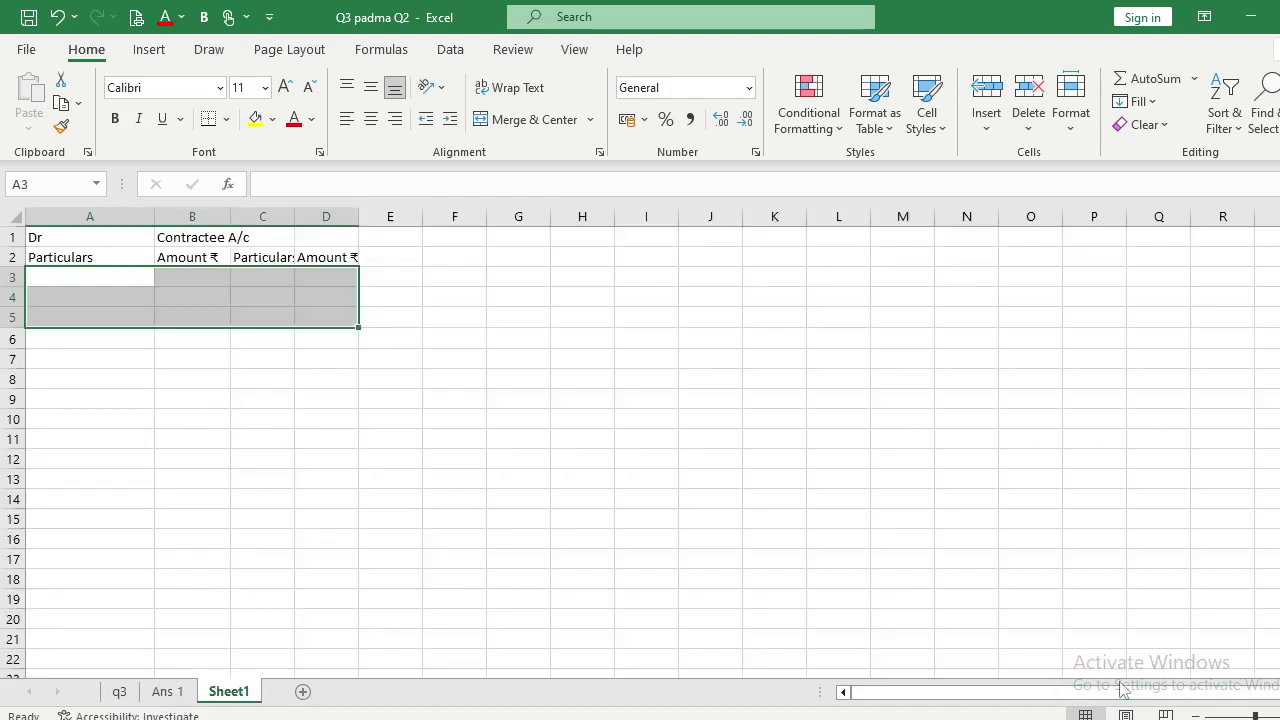
scroll(640, 440, up, 10)
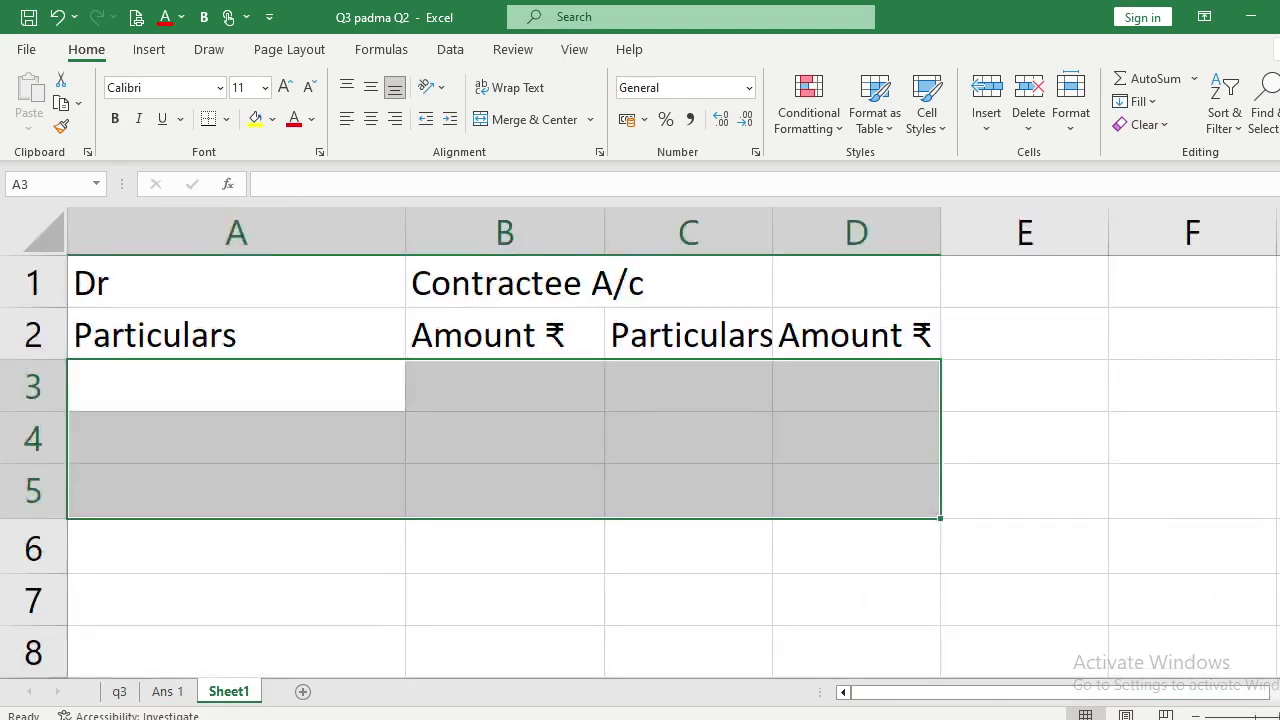
click(324, 394)
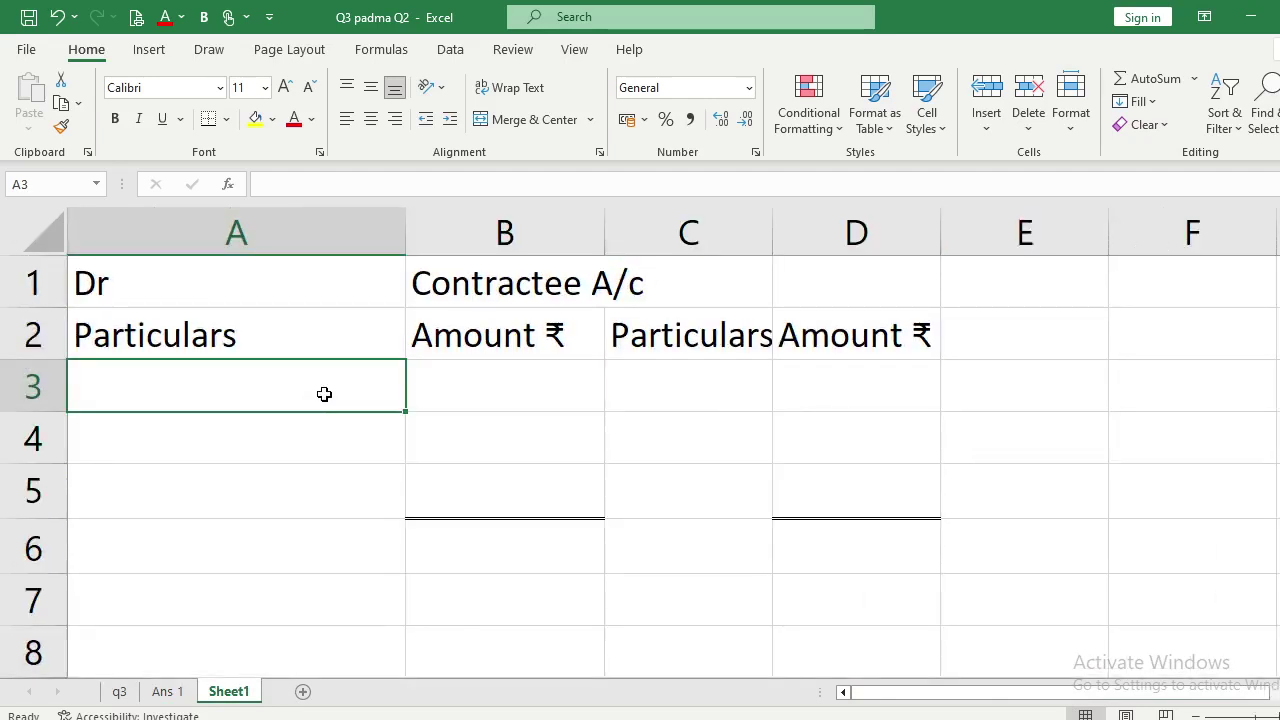
text(To Contr)
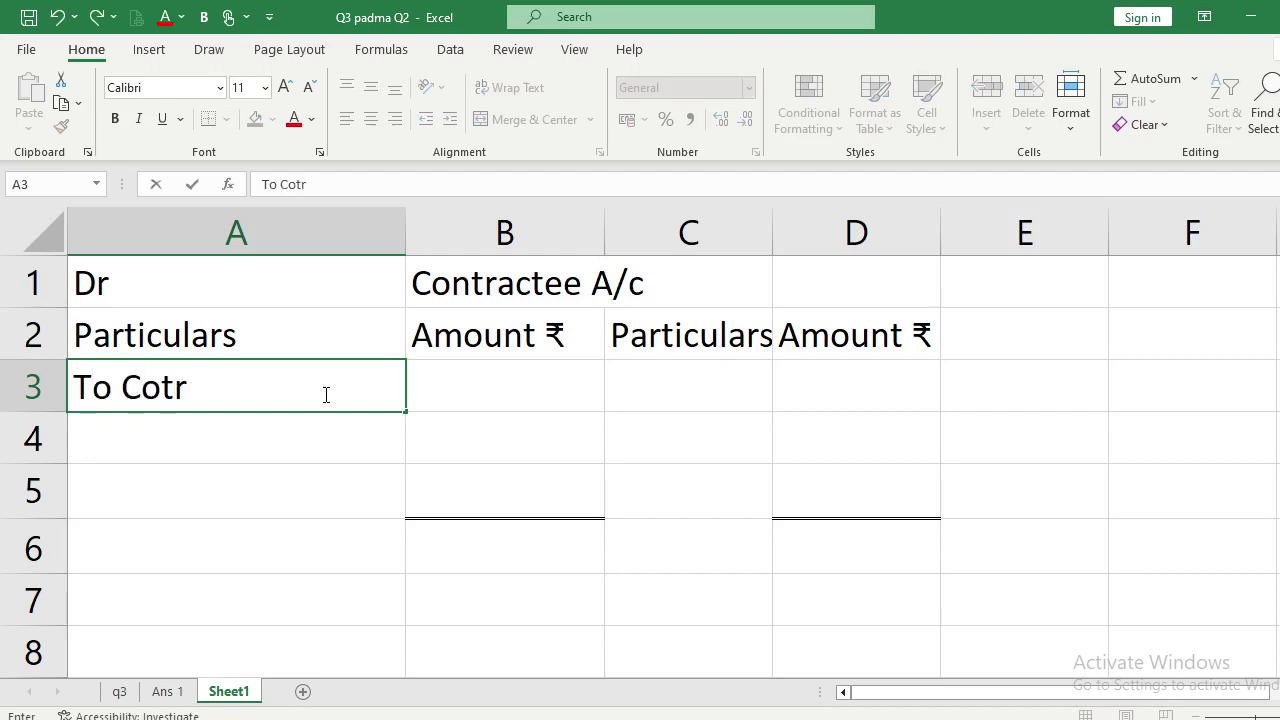
key(BackSpace)
key(BackSpace)
text(ntract A)
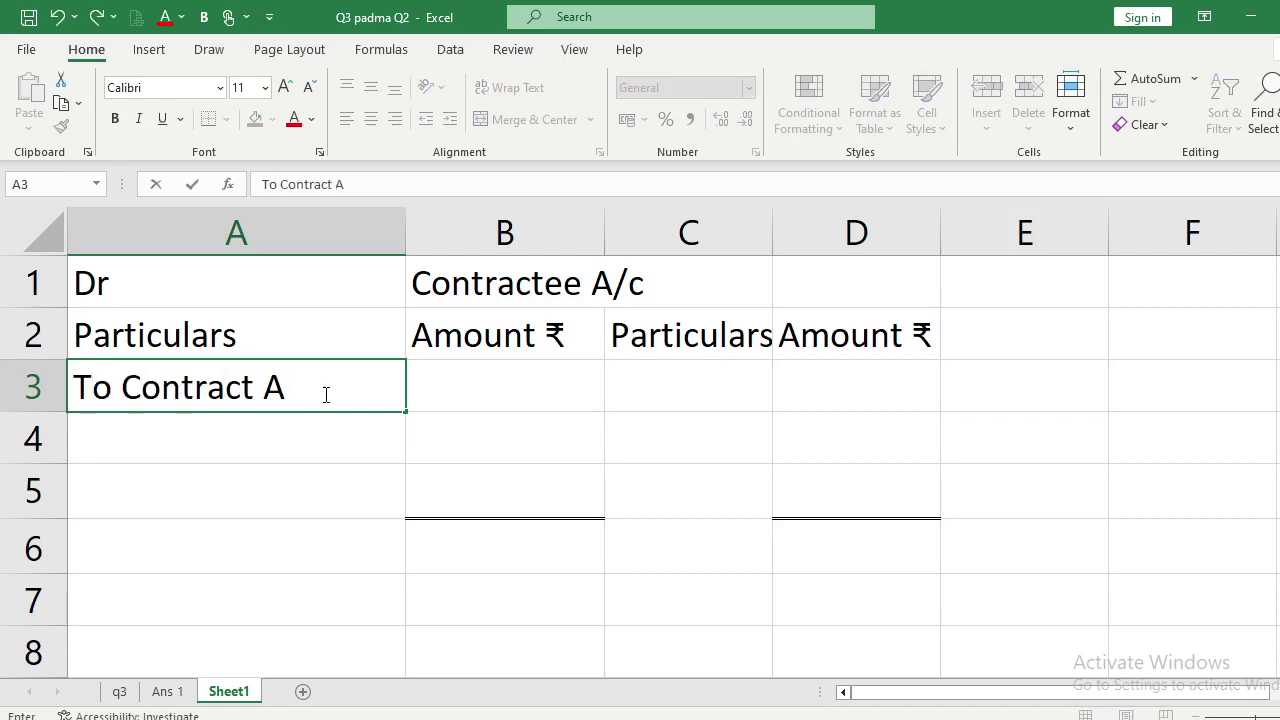
text(/c)
key(Return)
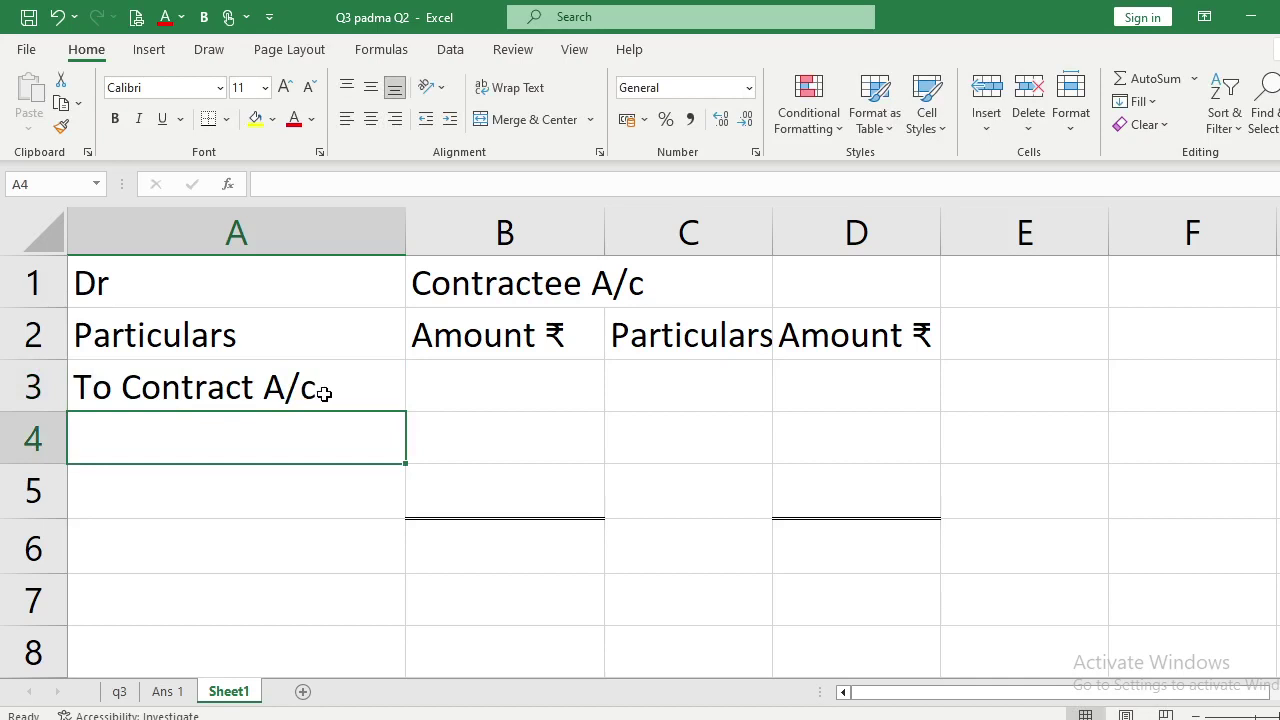
Enter 500000 in B3 as the amount for the "To Contract A/c" entry.
key(Up)
key(Right)
text(500)
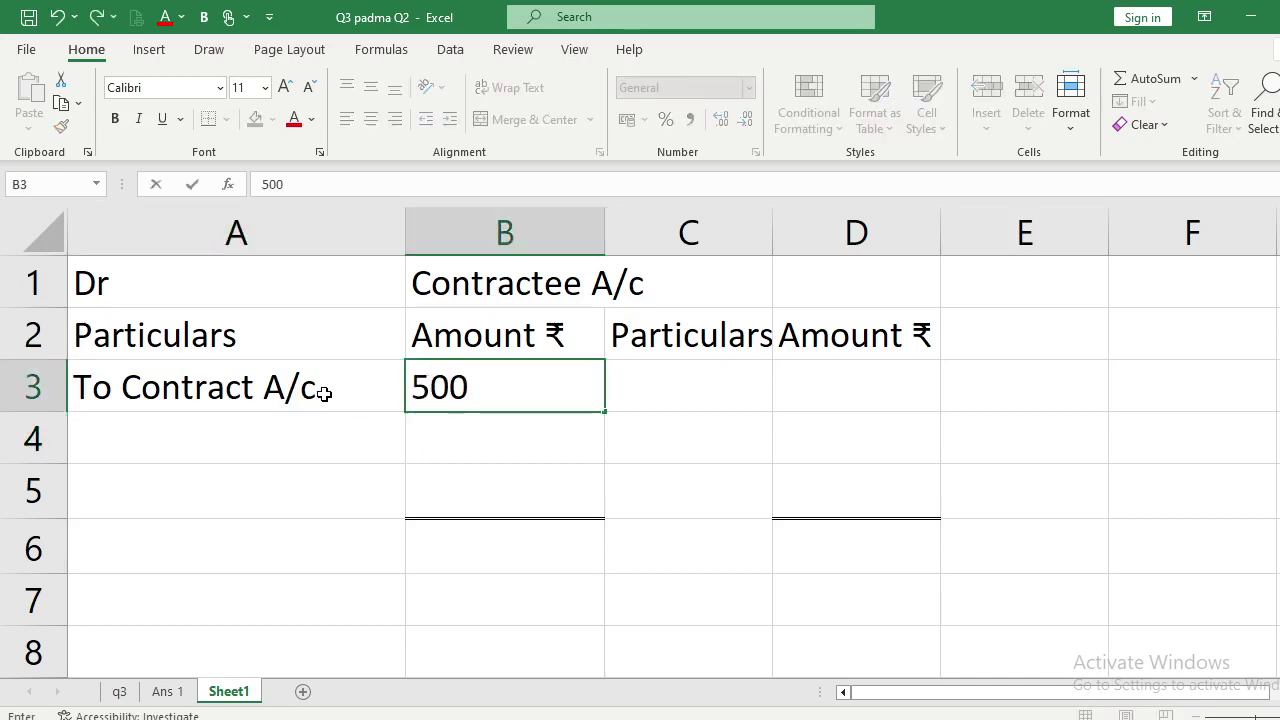
text(000)
key(Return)
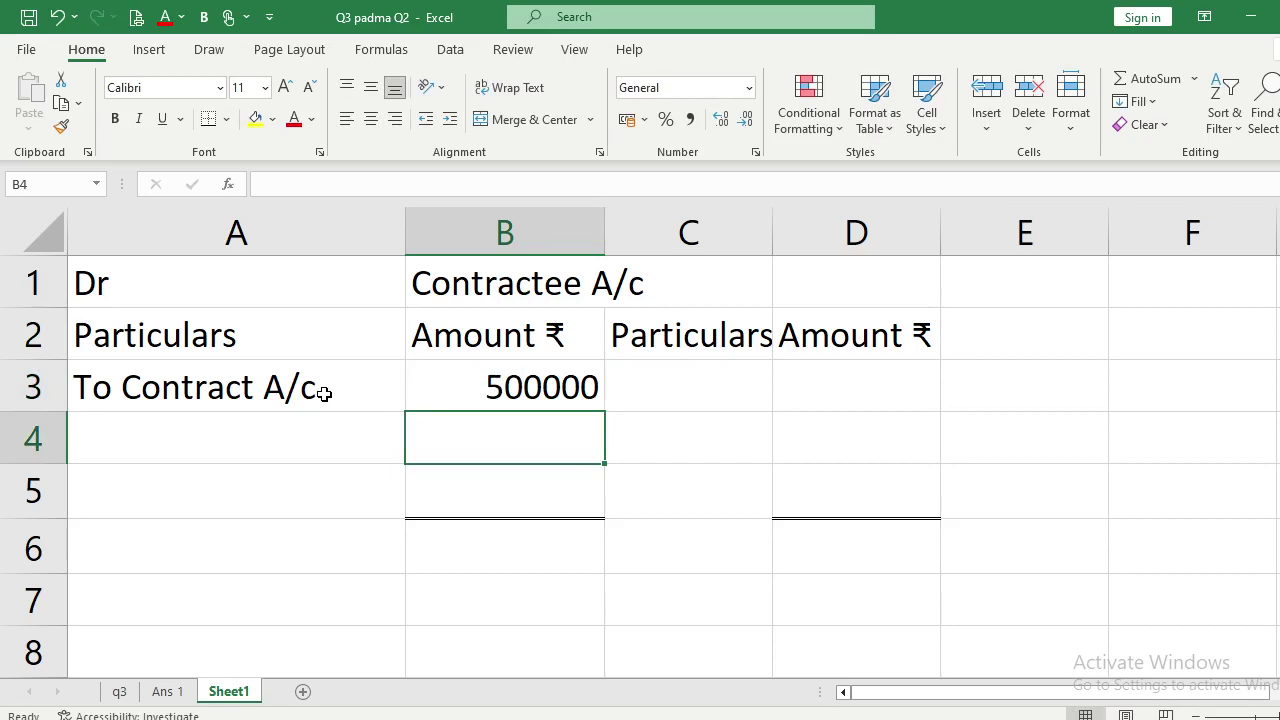
Fill the debit total in B5 with the formula =B3, referencing the contract amount.
key(Down)
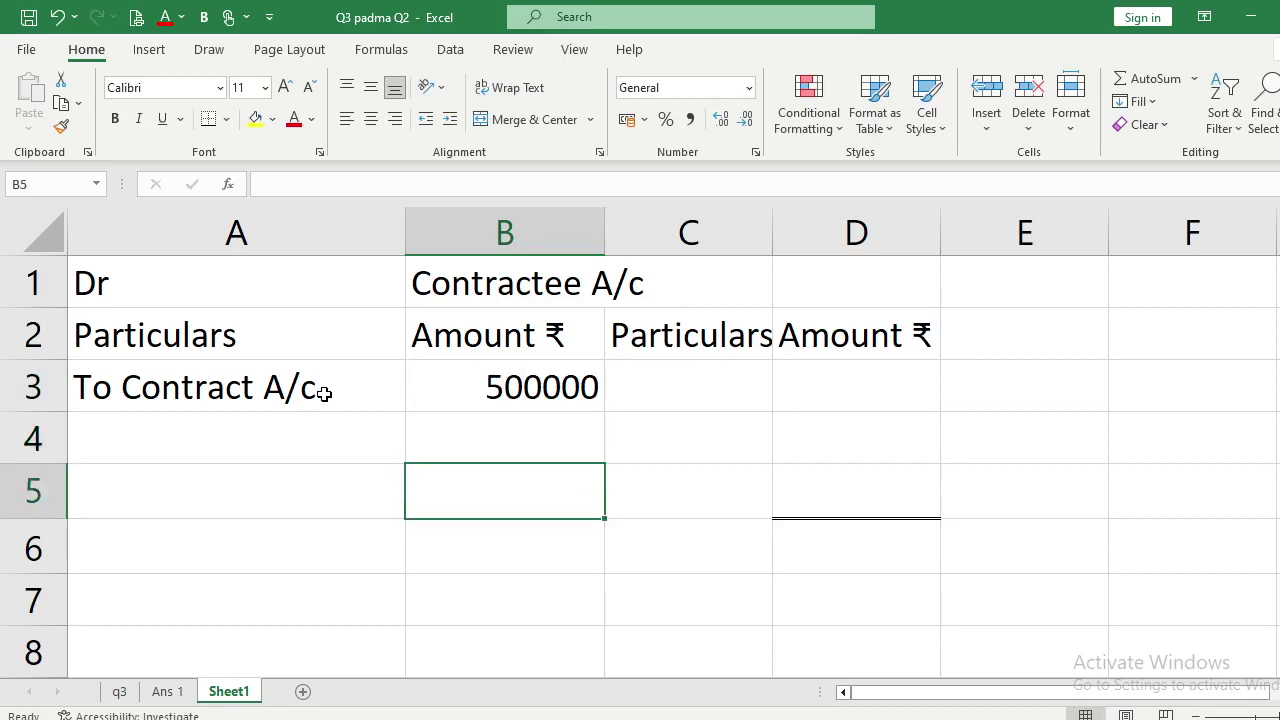
text(=)
key(Up)
key(Up)
key(Return)
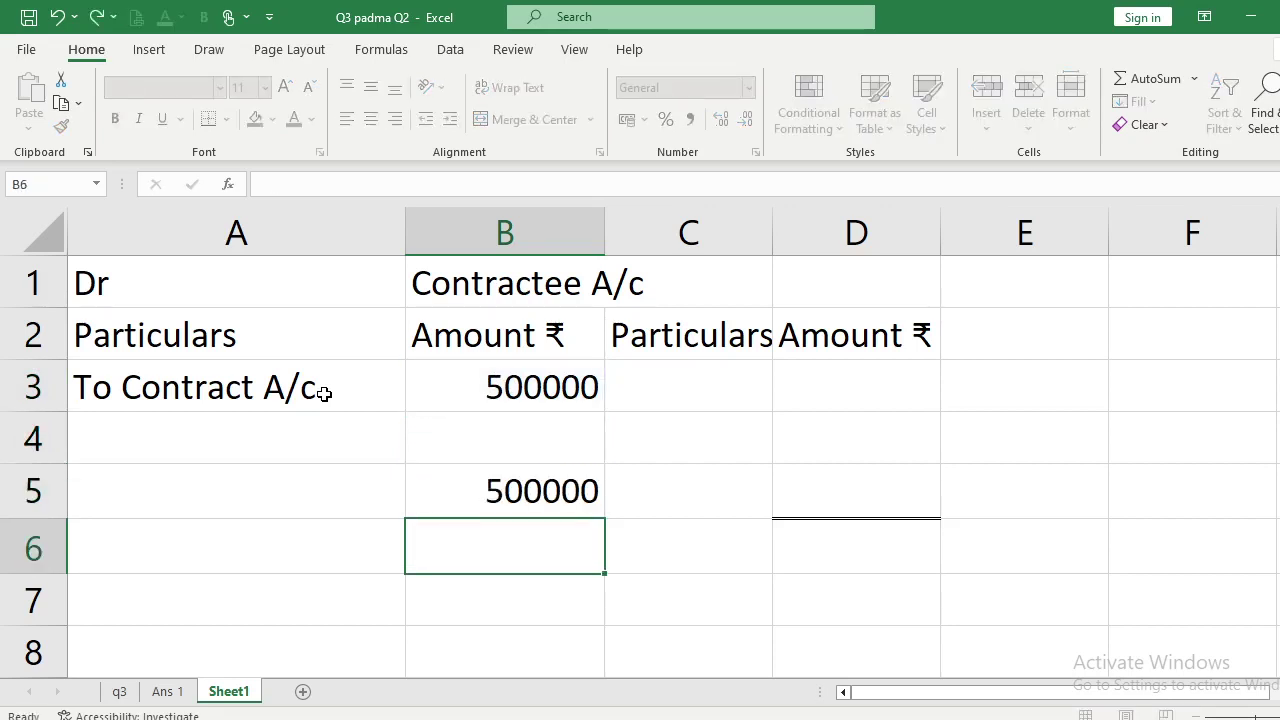
Set the credit total in D5 equal to the debit total with the formula =B5.
key(Up)
key(Right)
key(Right)
text(=)
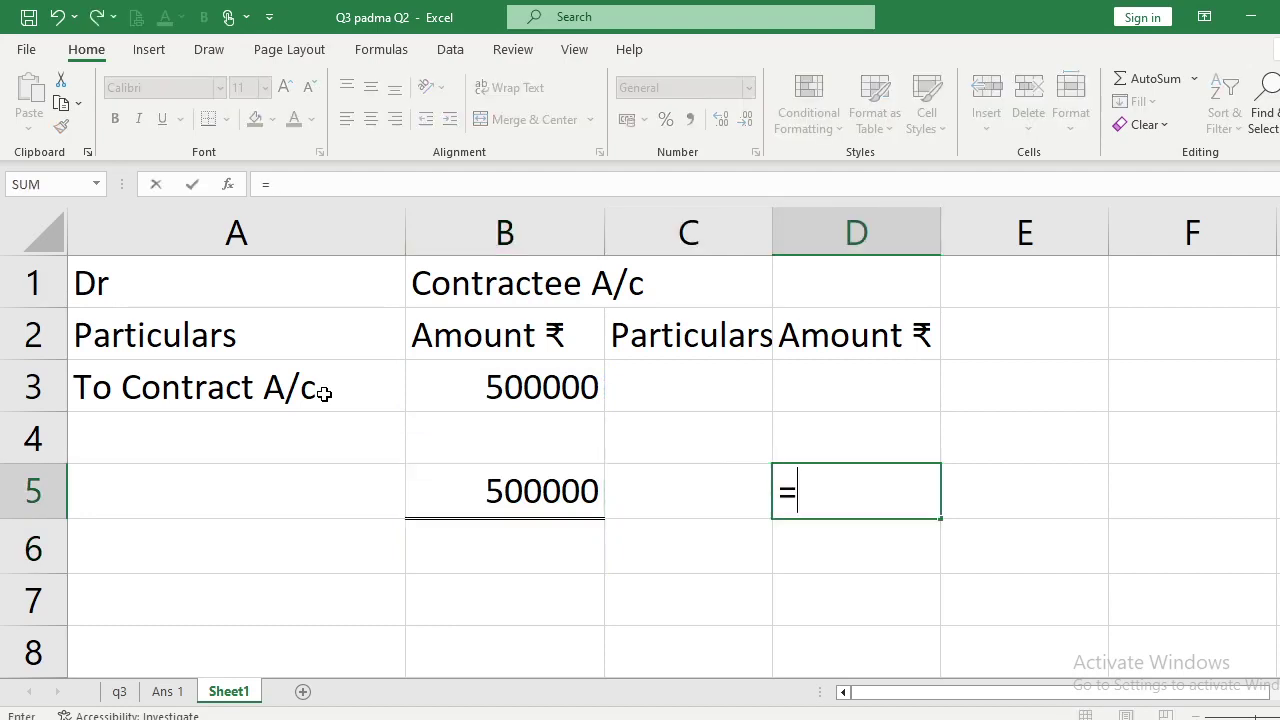
key(Left)
key(Left)
key(Return)
Enter "By Balance c/d" in C3 on the credit side of the Contractee A/c.
key(Up)
key(Up)
key(Up)
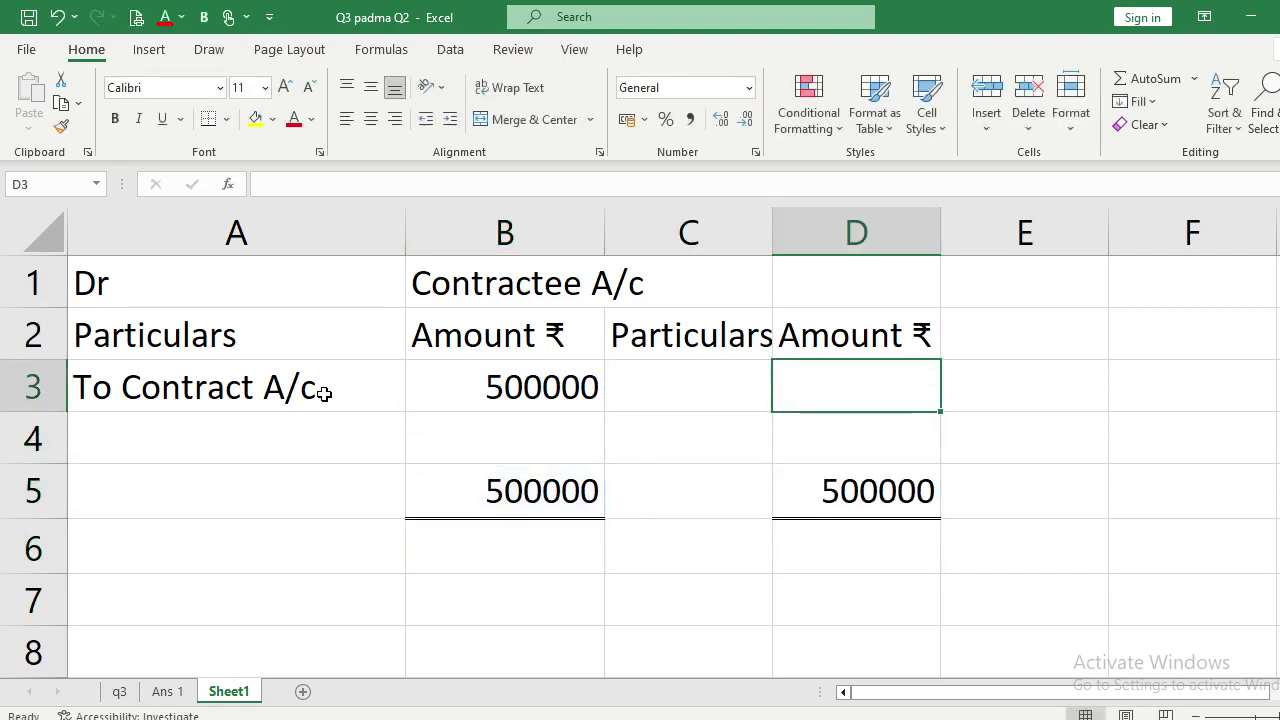
key(Left)
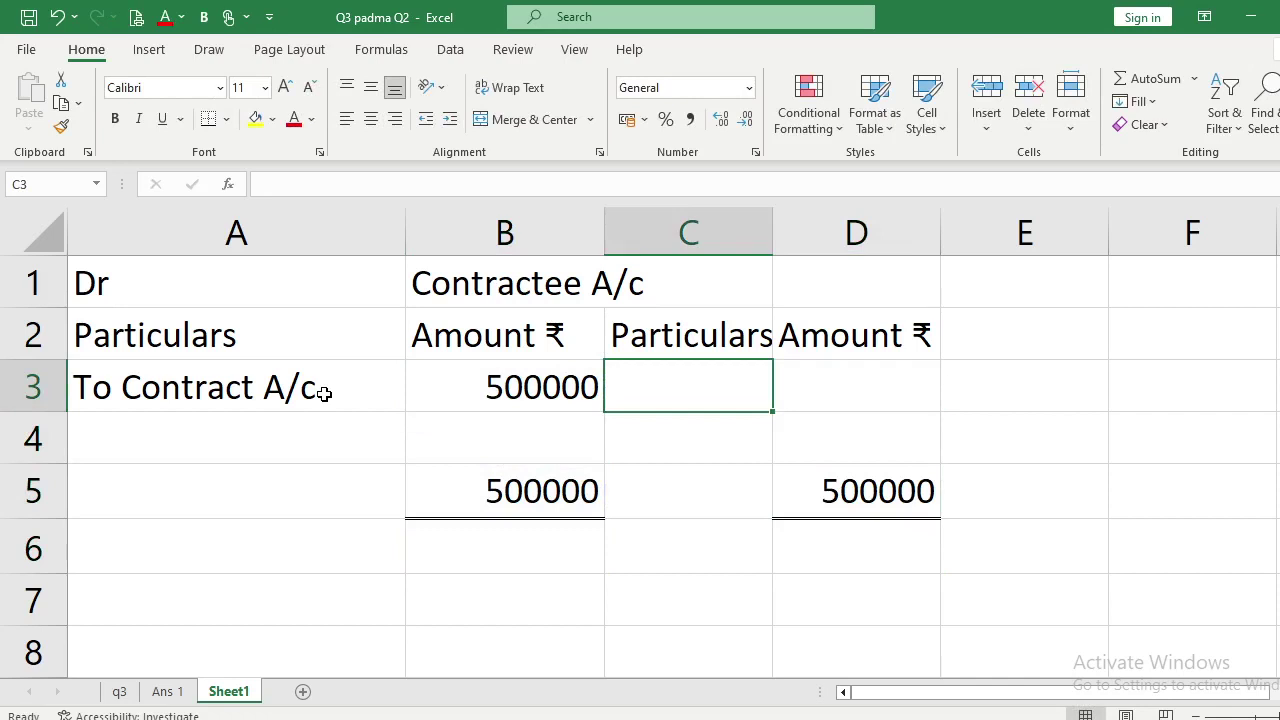
text(By Balan)
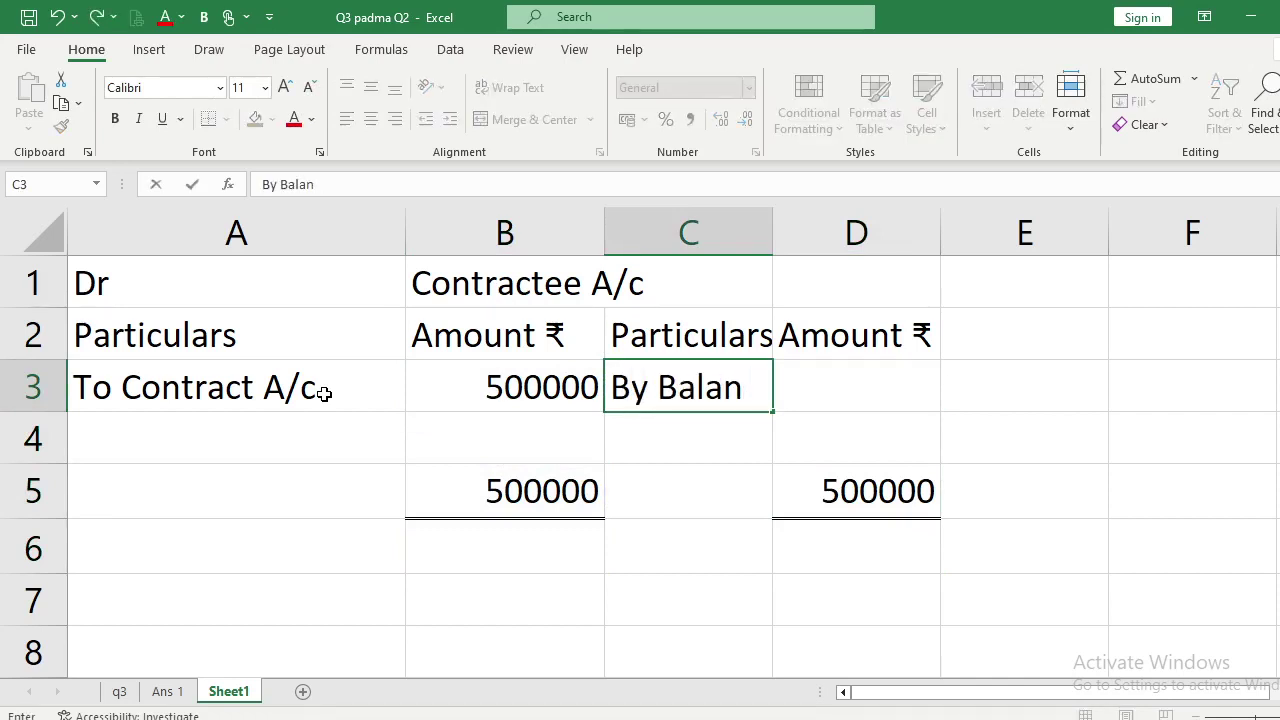
text(ce c/d)
key(Return)
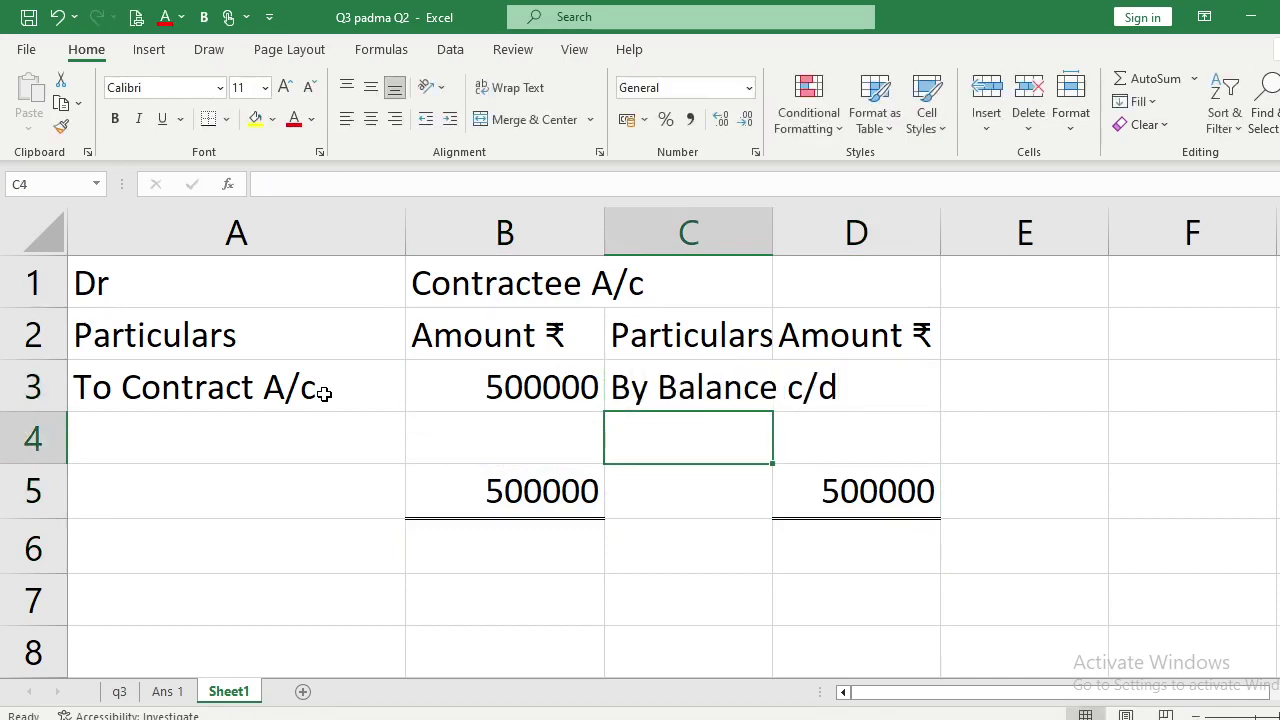
Widen column C so that the "By Balance c/d" text fits inside its cell.
right_click(770, 226)
key(Escape)
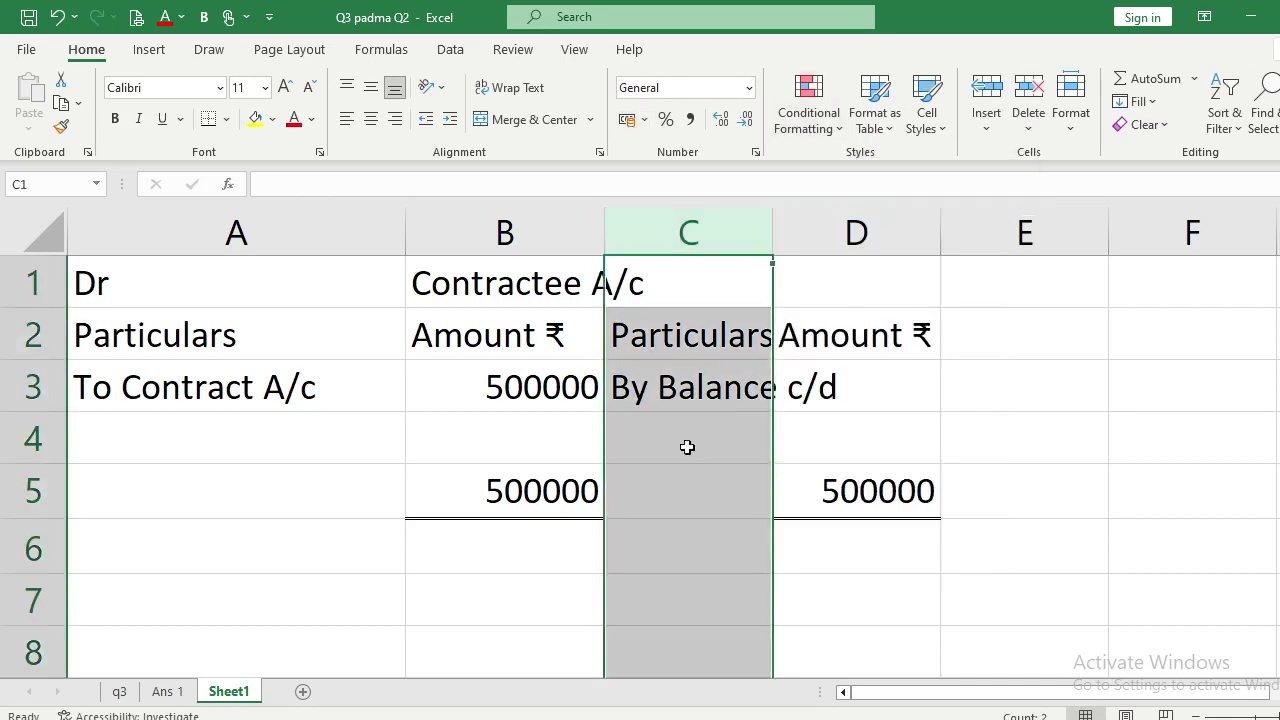
drag(772, 232, 842, 228)
Enter 500000 in D3 as the amount for the "By Balance c/d" entry.
click(937, 397)
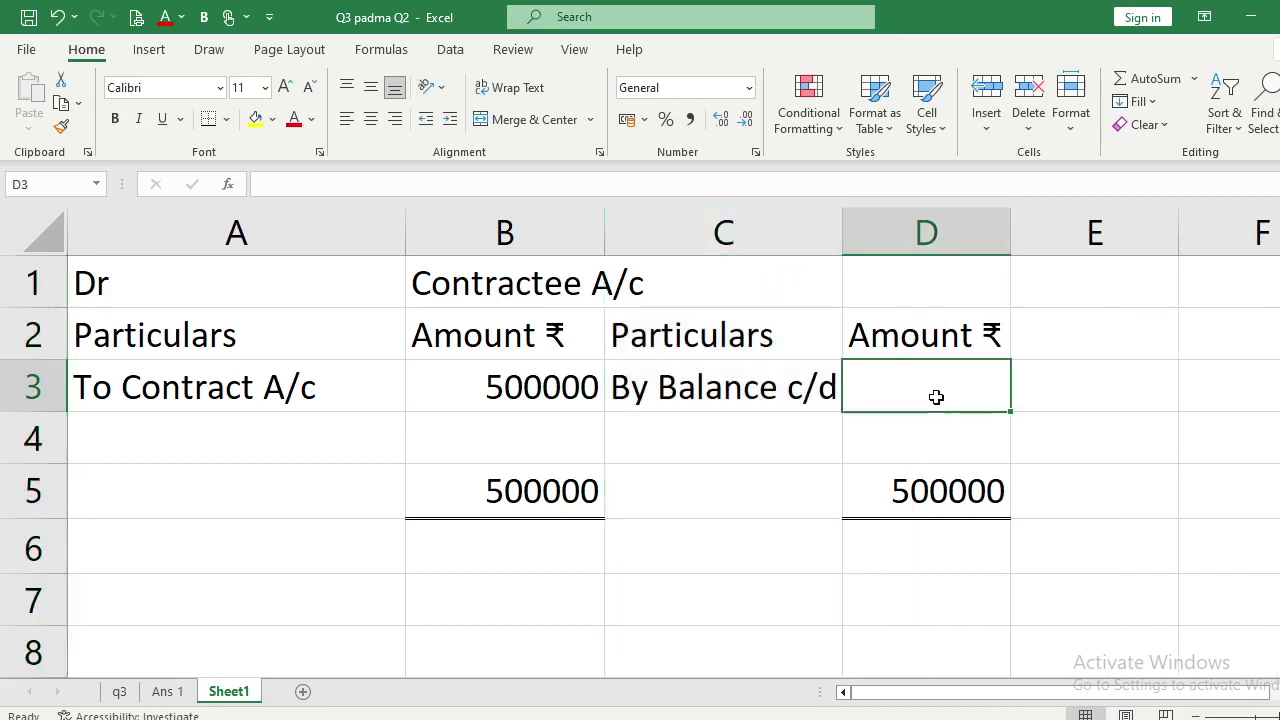
text(500000)
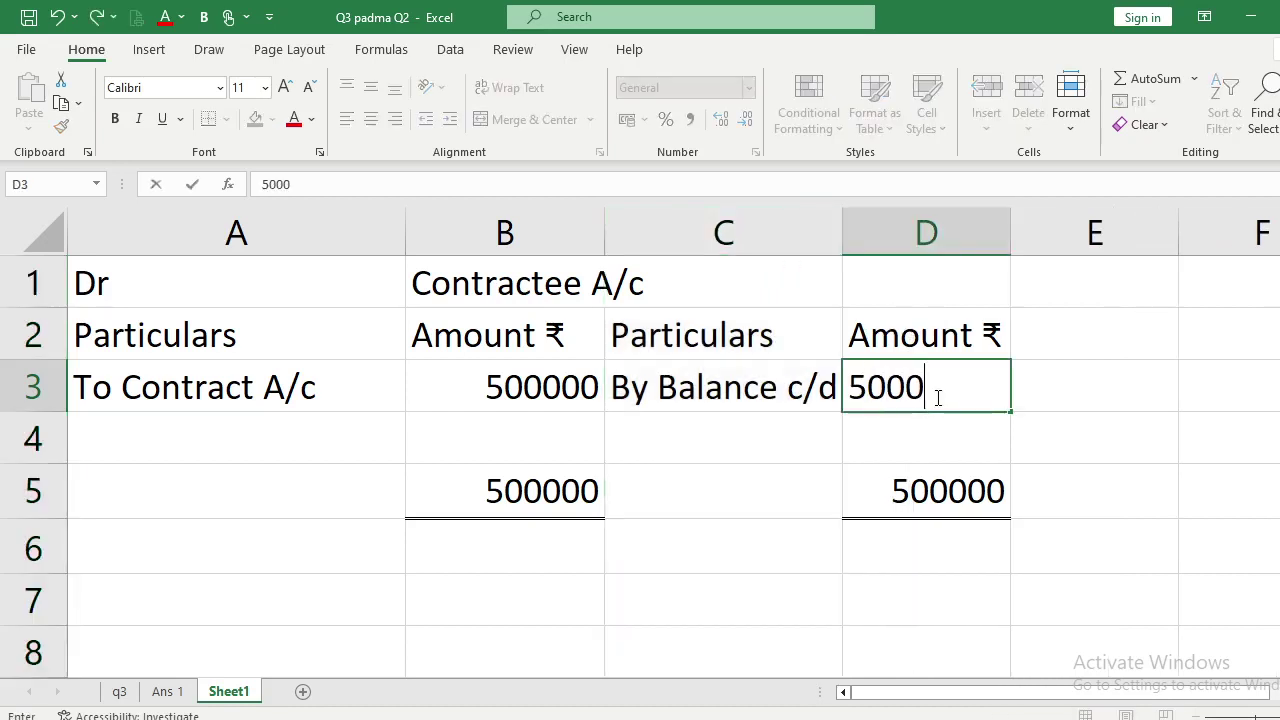
key(Return)
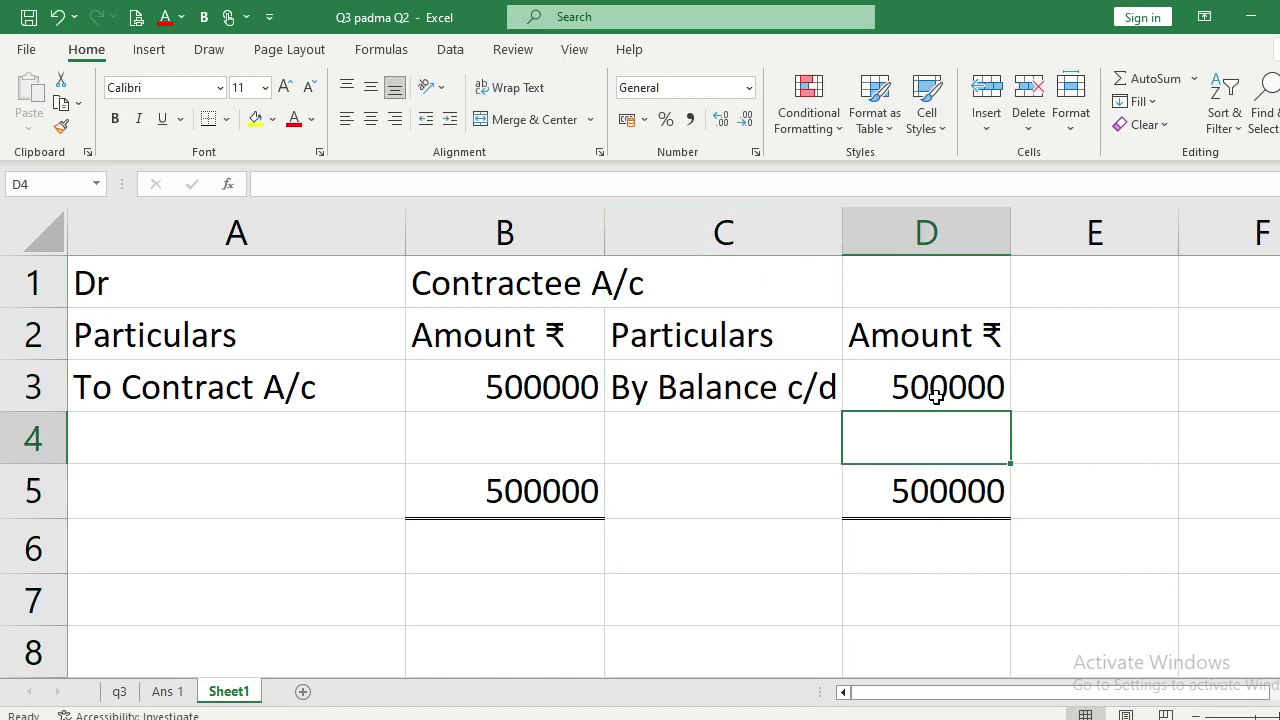